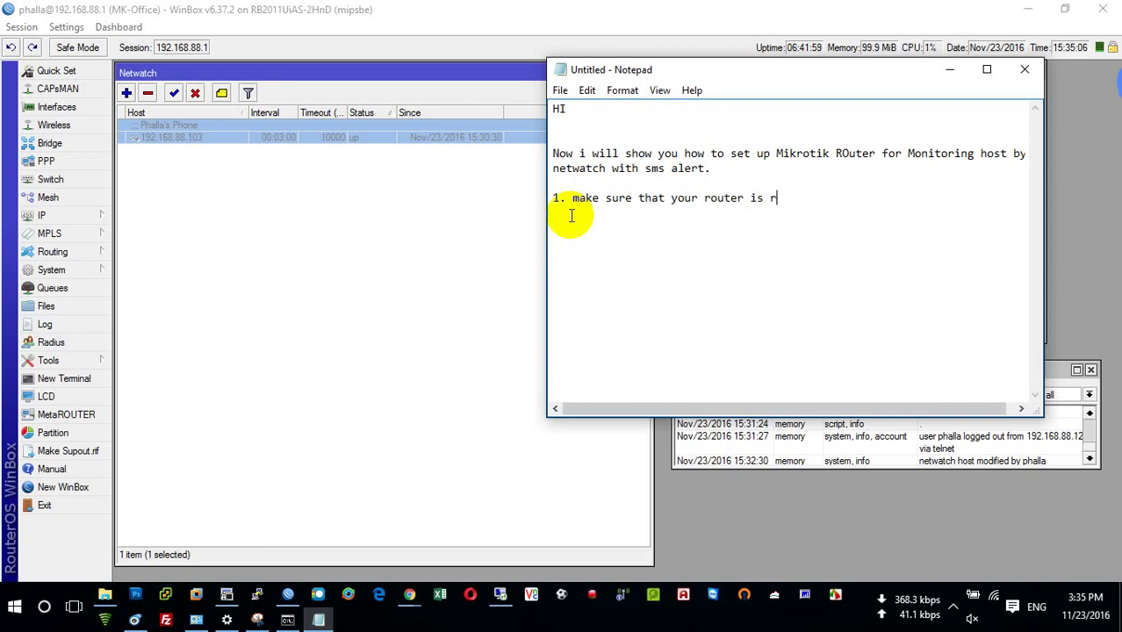
- Complete the first note line so it reads "1. make sure that your router is recognize the usb modem"
{"action": "type", "text": "cognize the u"}
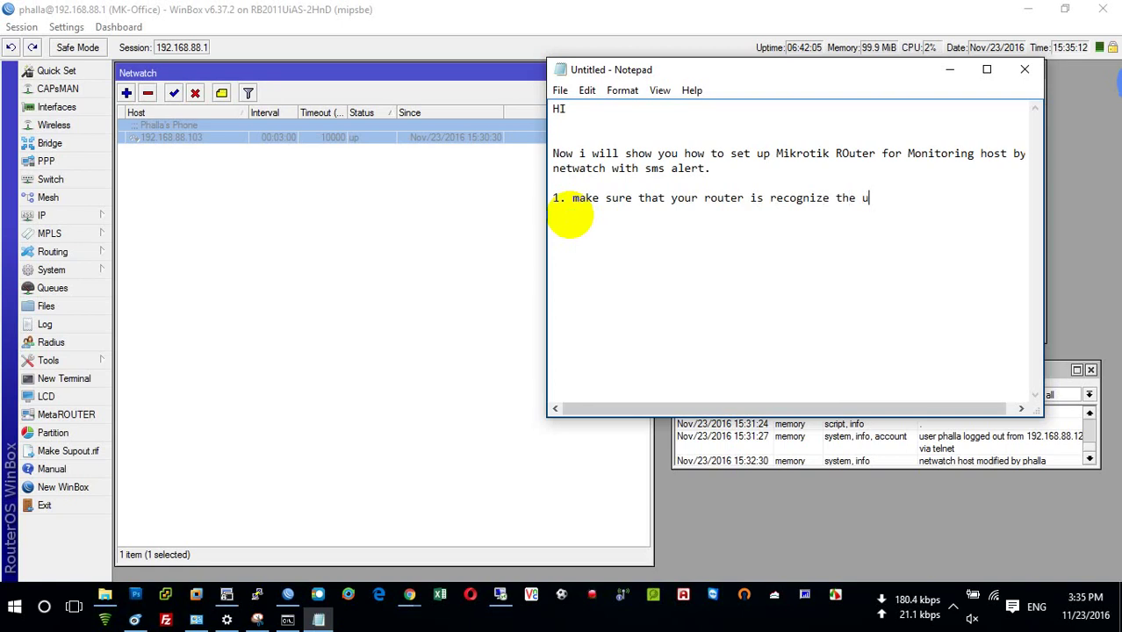
{"action": "type", "text": "sb modem"}
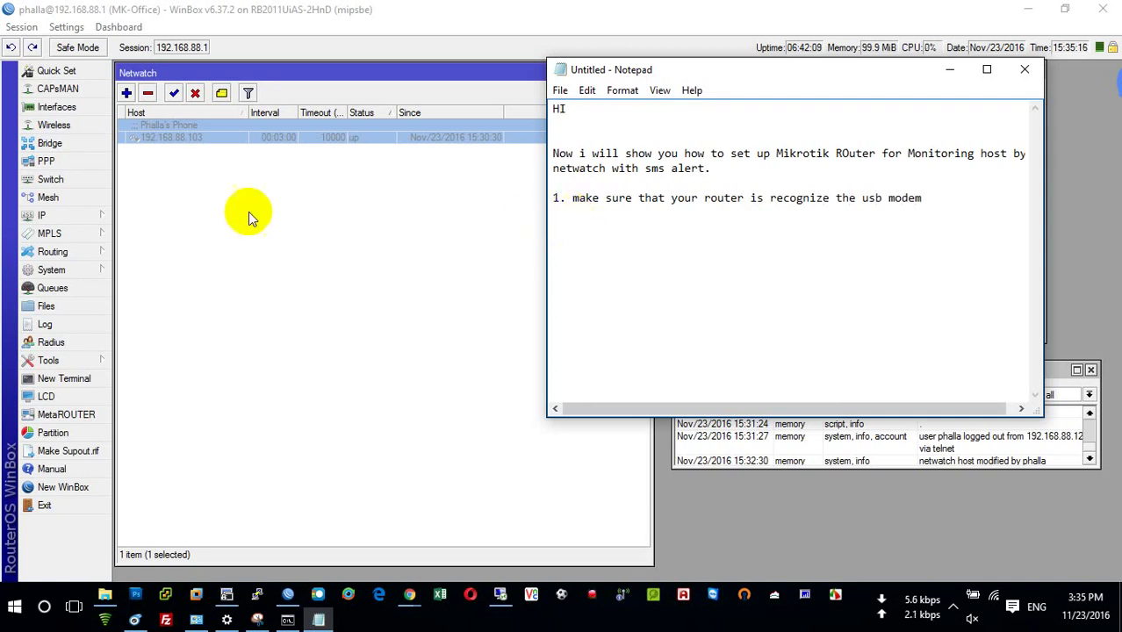
- Show the router's port list in WinBox and select the usb2 port used by the SMS tool
{"action": "left_click", "coordinate": [93, 271]}
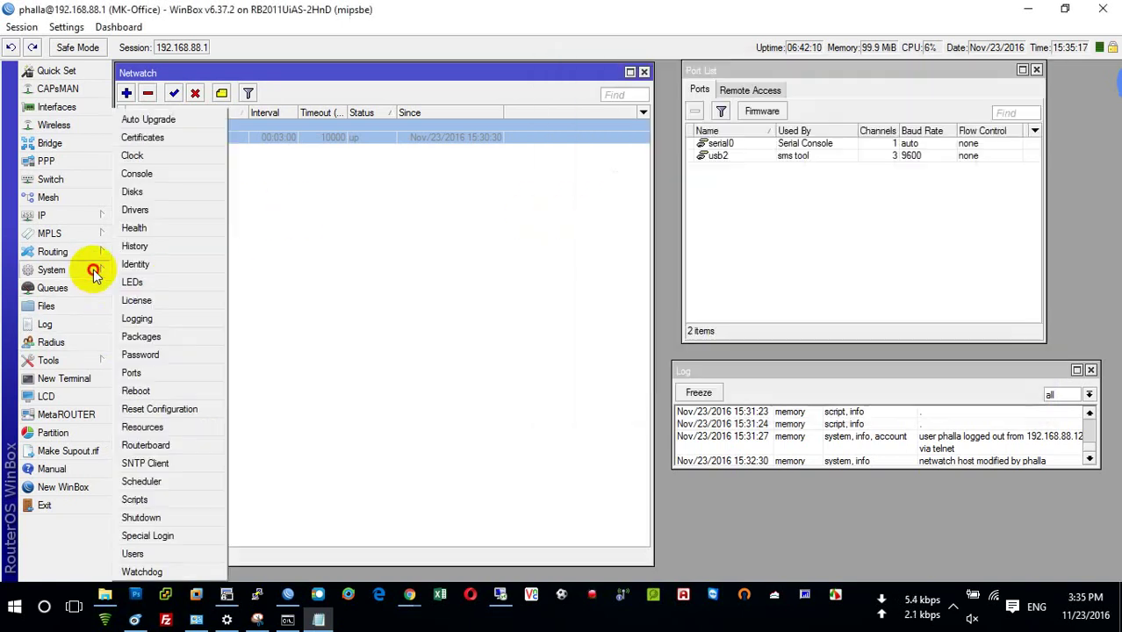
{"action": "left_click", "coordinate": [140, 373]}
{"action": "left_click", "coordinate": [808, 155]}
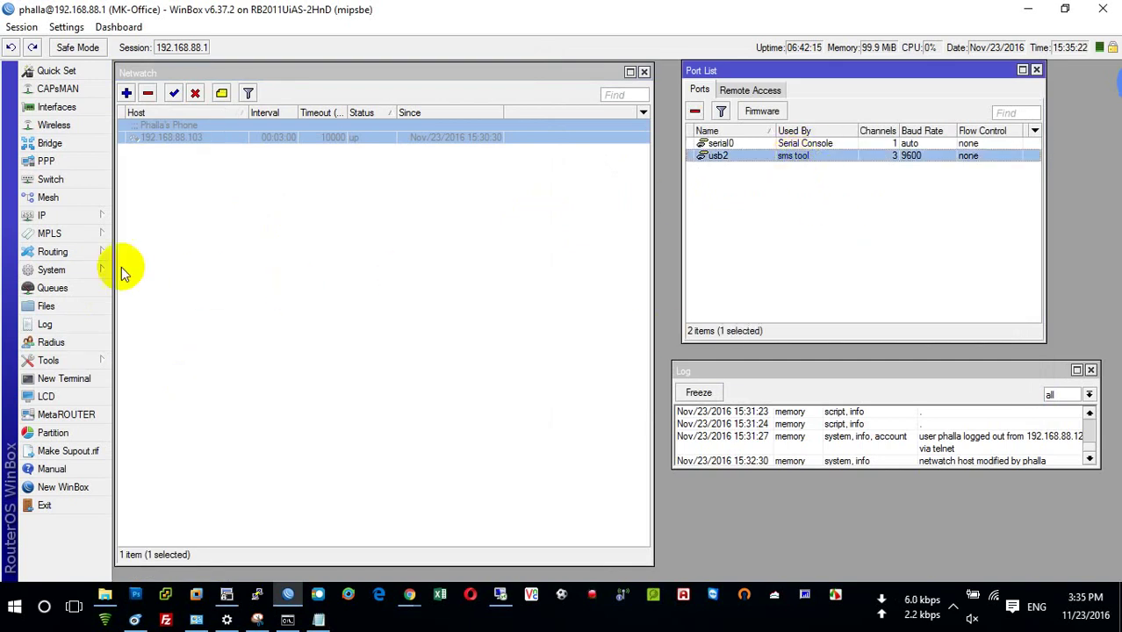
- Check the USB devices in the router's system resources, select the Mobile Connect modem, and close both resource windows
{"action": "left_click", "coordinate": [82, 267]}
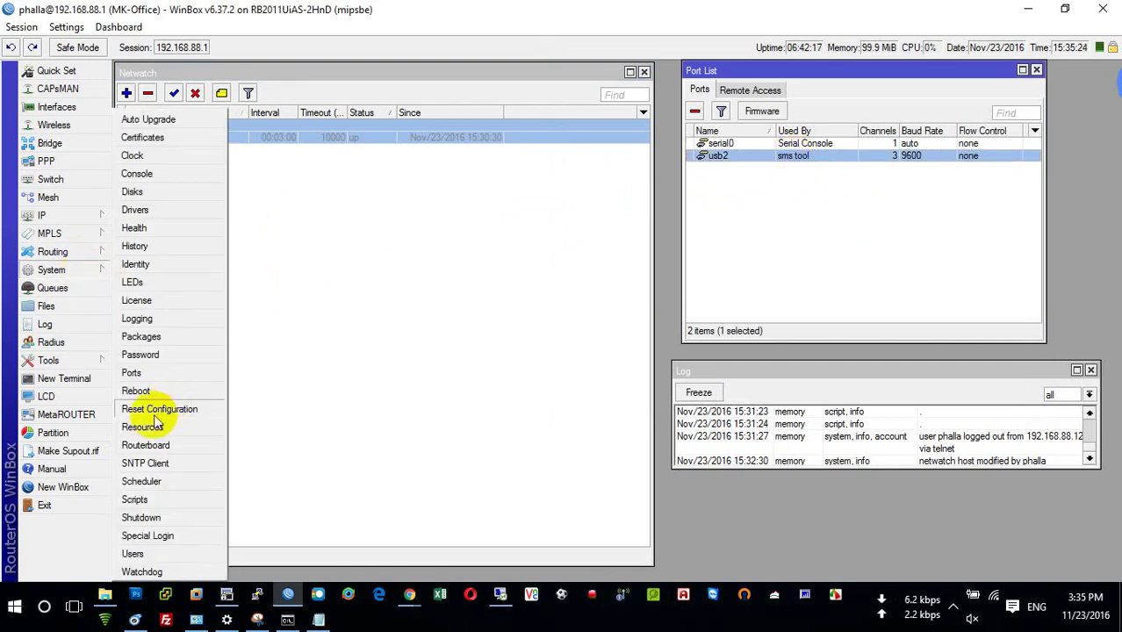
{"action": "left_click", "coordinate": [146, 430]}
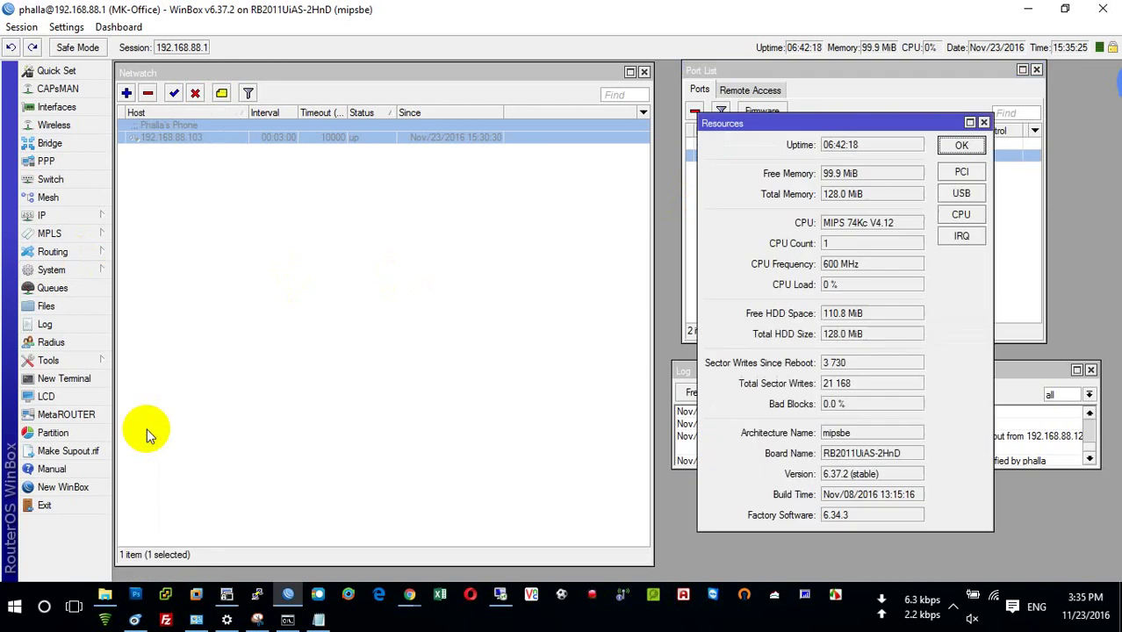
{"action": "left_click", "coordinate": [965, 194]}
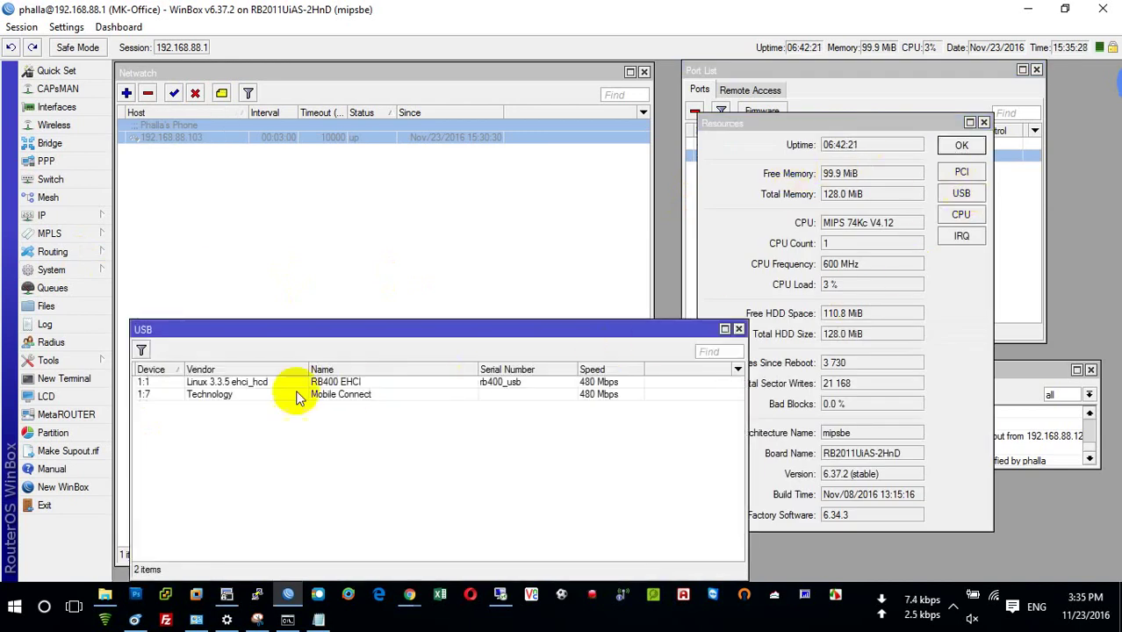
{"action": "left_click", "coordinate": [225, 396]}
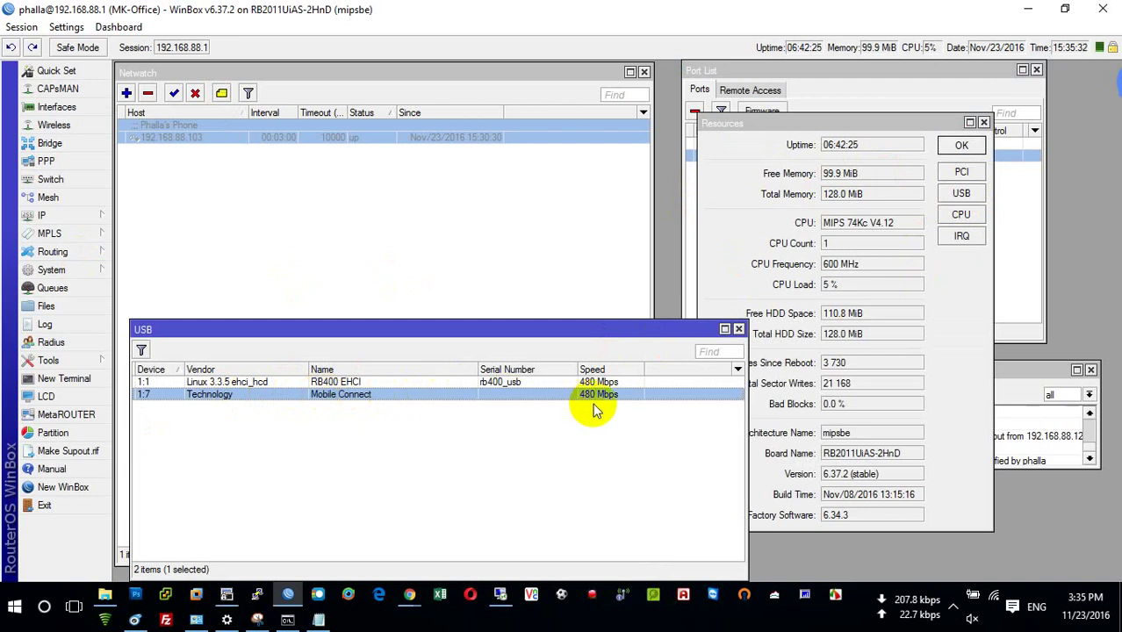
{"action": "left_click", "coordinate": [738, 329]}
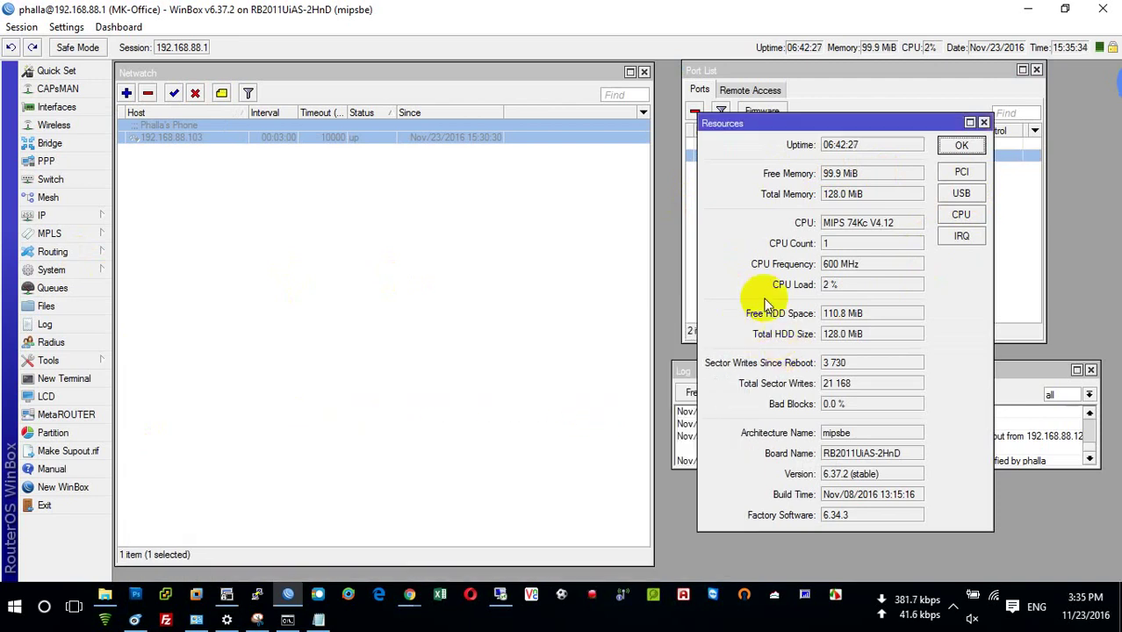
{"action": "left_click", "coordinate": [961, 145]}
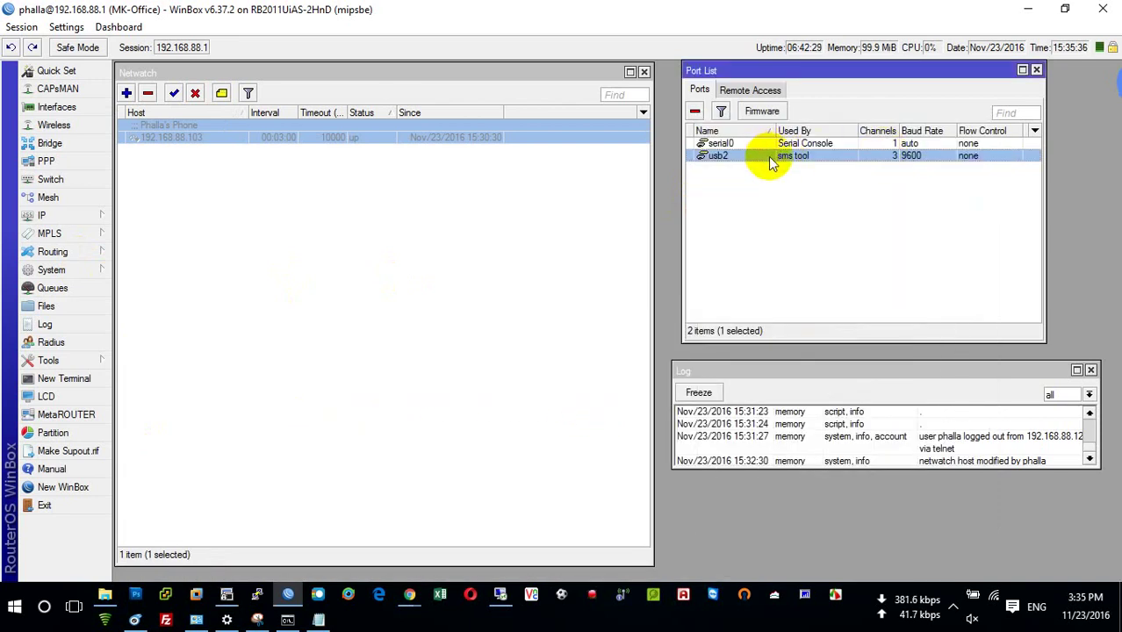
- Return to Notepad and add, after a blank line, the note "2. configure sms function on router."
{"action": "left_click", "coordinate": [319, 620]}
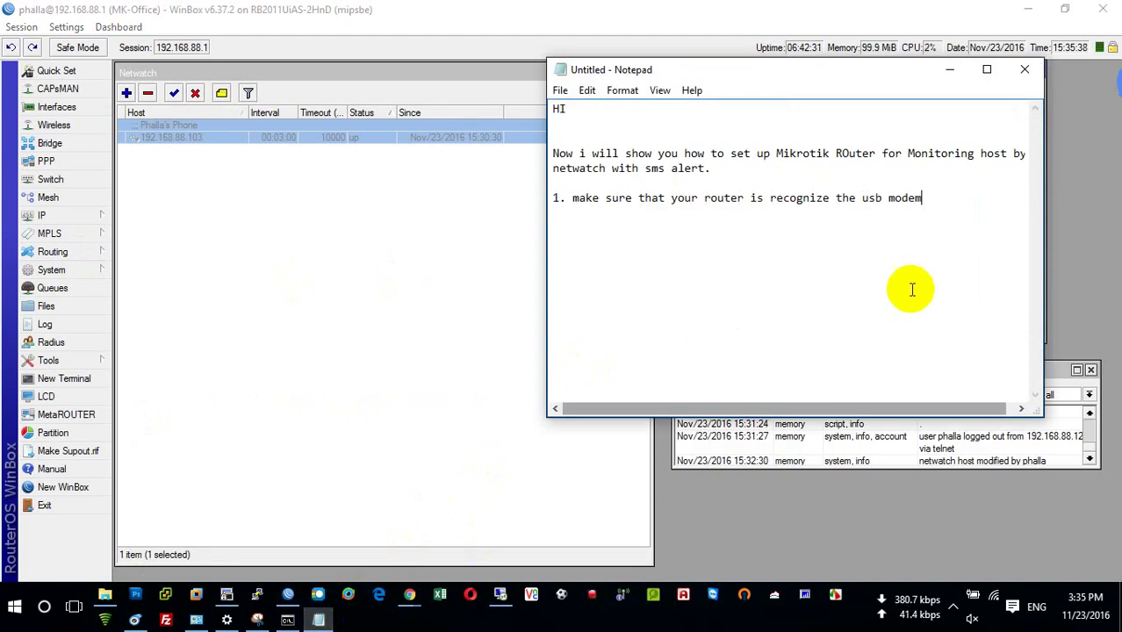
{"action": "key", "text": "Return"}
{"action": "key", "text": "Return"}
{"action": "type", "text": "2"}
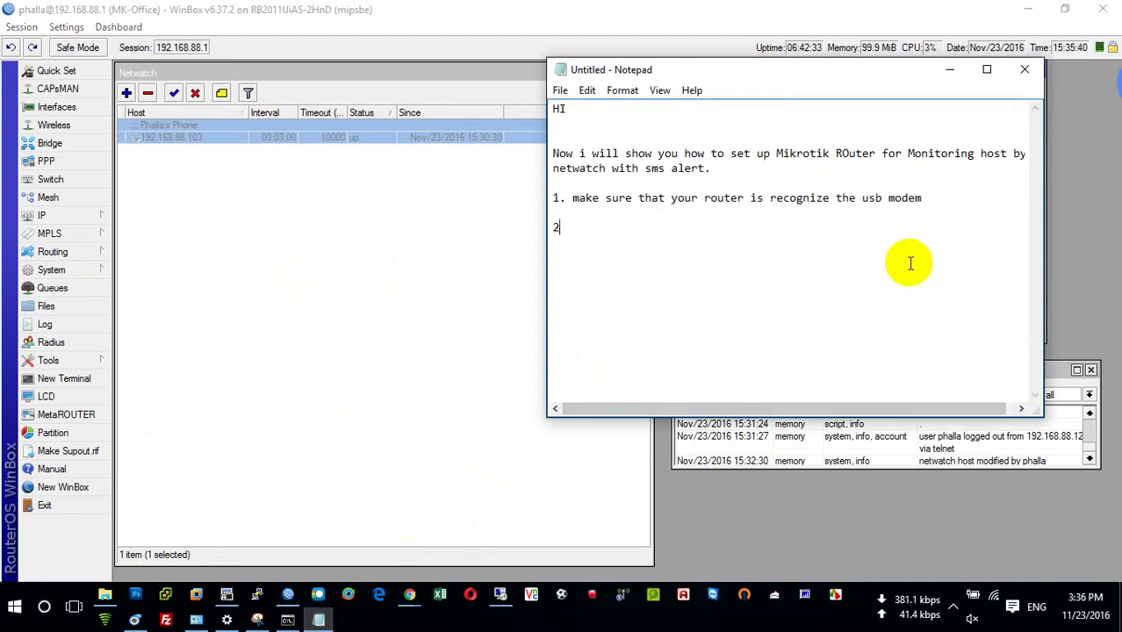
{"action": "type", "text": ". configu"}
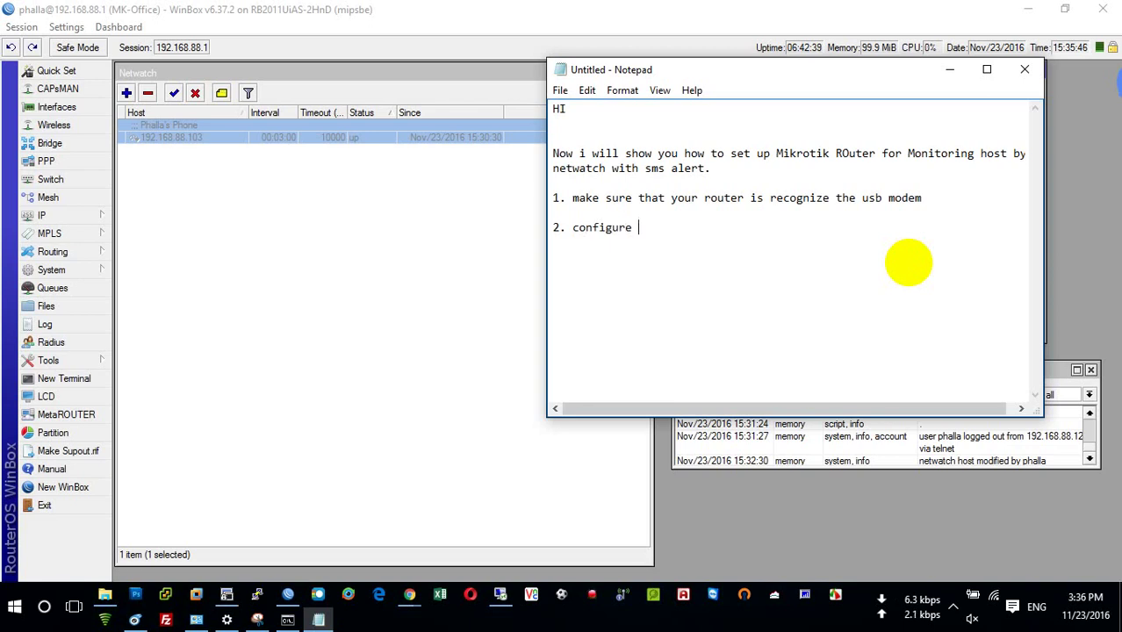
{"action": "type", "text": "re sms function"}
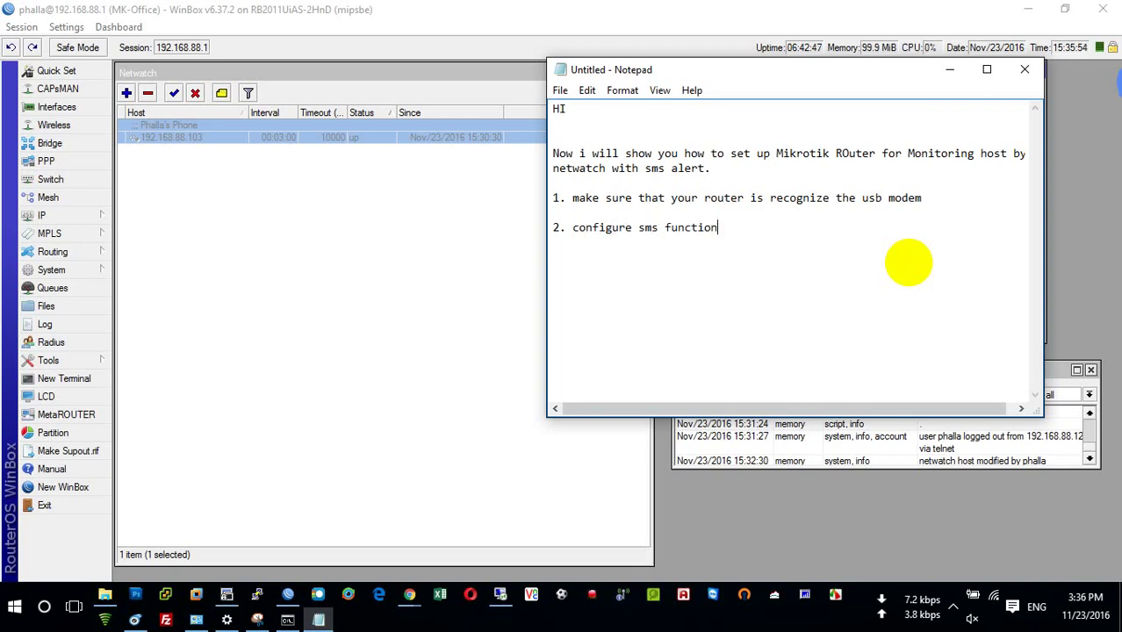
{"action": "type", "text": " on router."}
- Open the router's SMS settings in WinBox and review the port, channel and secret fields, keeping port usb2
{"action": "left_click", "coordinate": [86, 361]}
{"action": "left_click", "coordinate": [134, 482]}
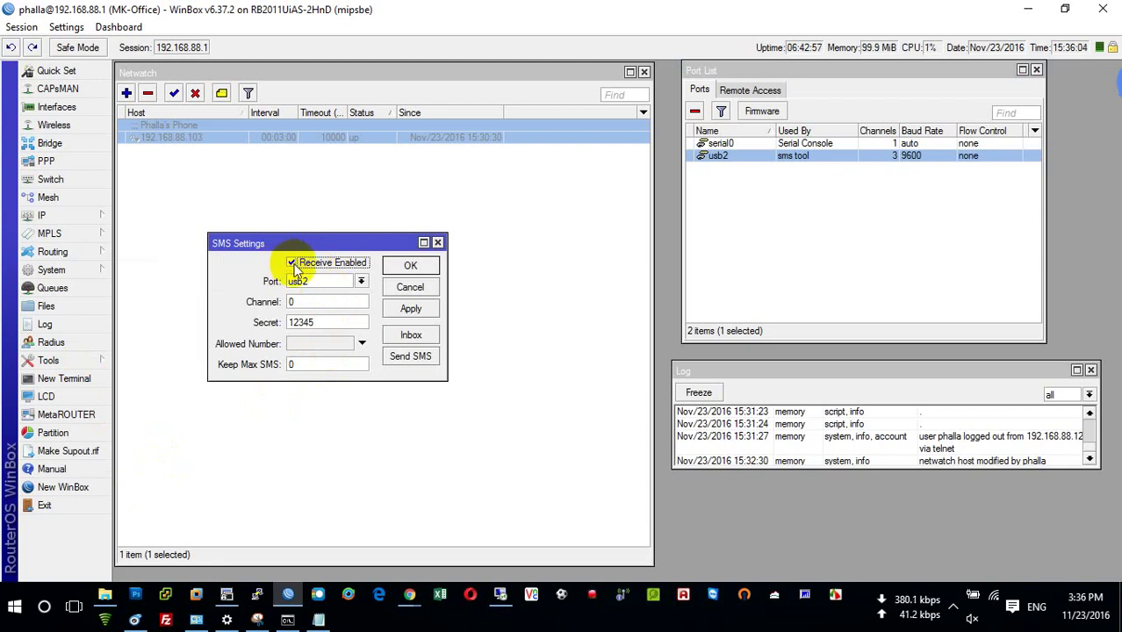
{"action": "left_click", "coordinate": [317, 279]}
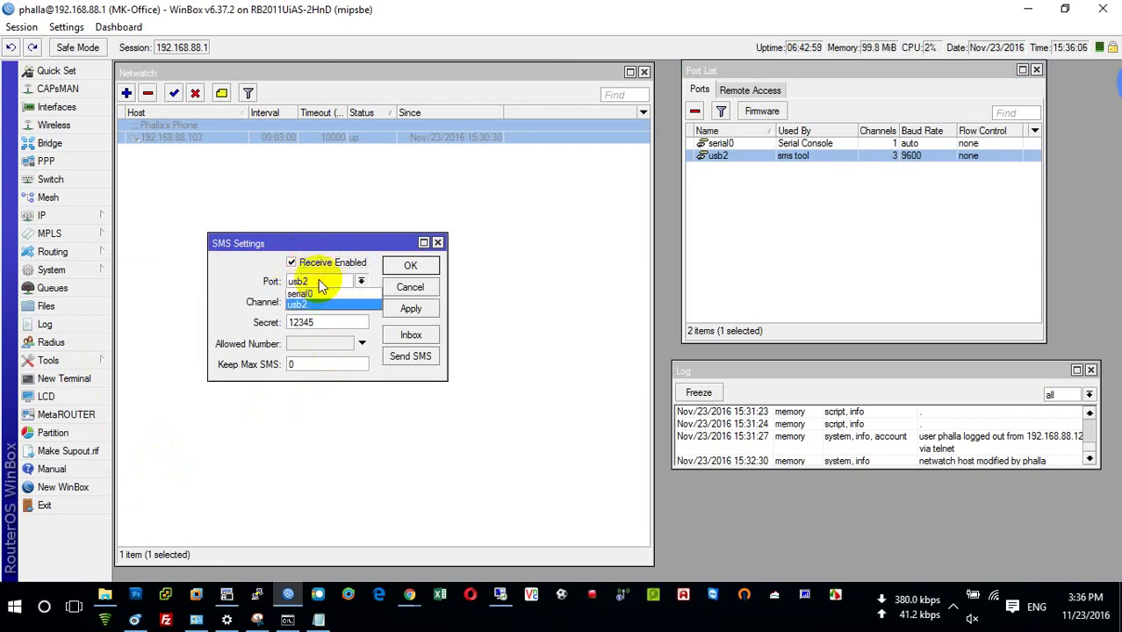
{"action": "left_click", "coordinate": [301, 280]}
{"action": "key", "text": "Tab"}
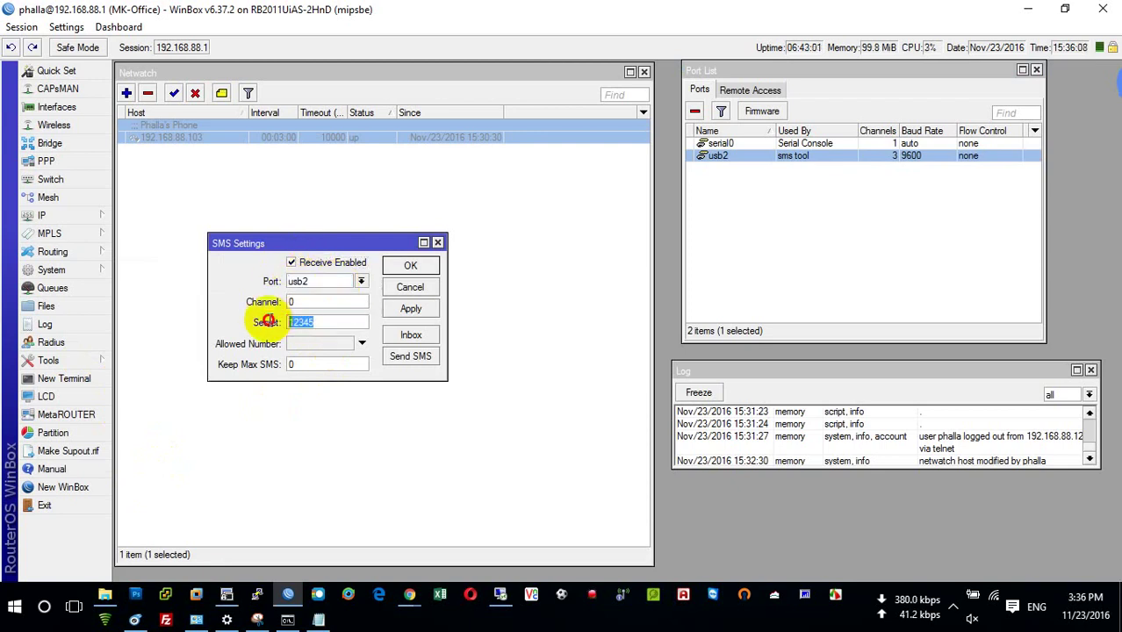
{"action": "key", "text": "Tab"}
- Open the Windows Run box and write the note "you can pun any text on secret. we might use it" in it
{"action": "key", "text": "super+r"}
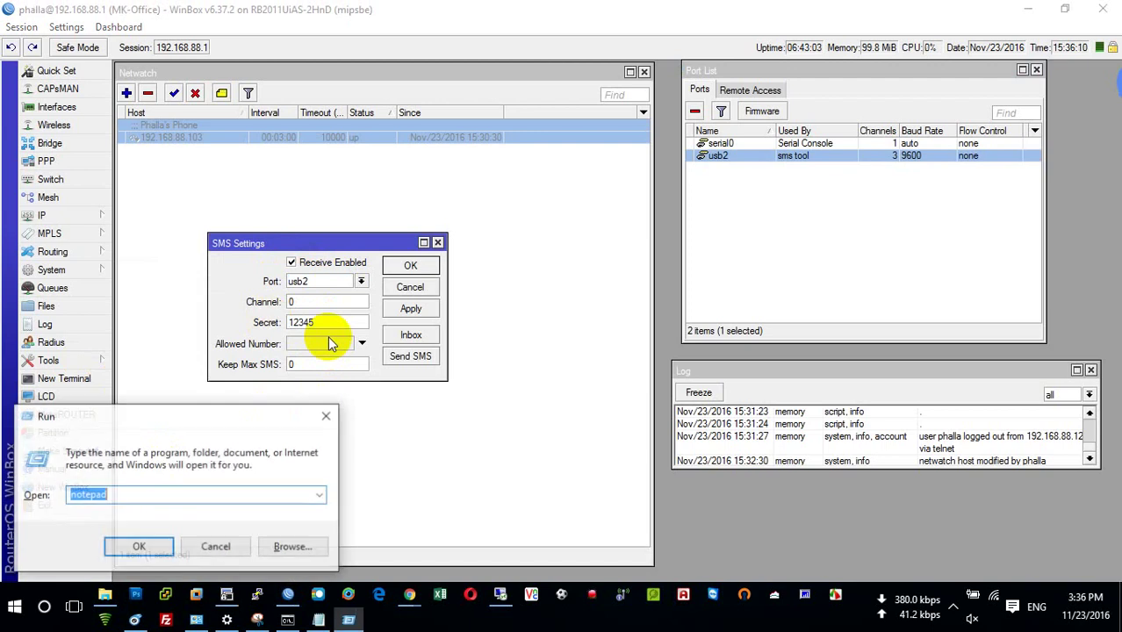
{"action": "type", "text": "you can "}
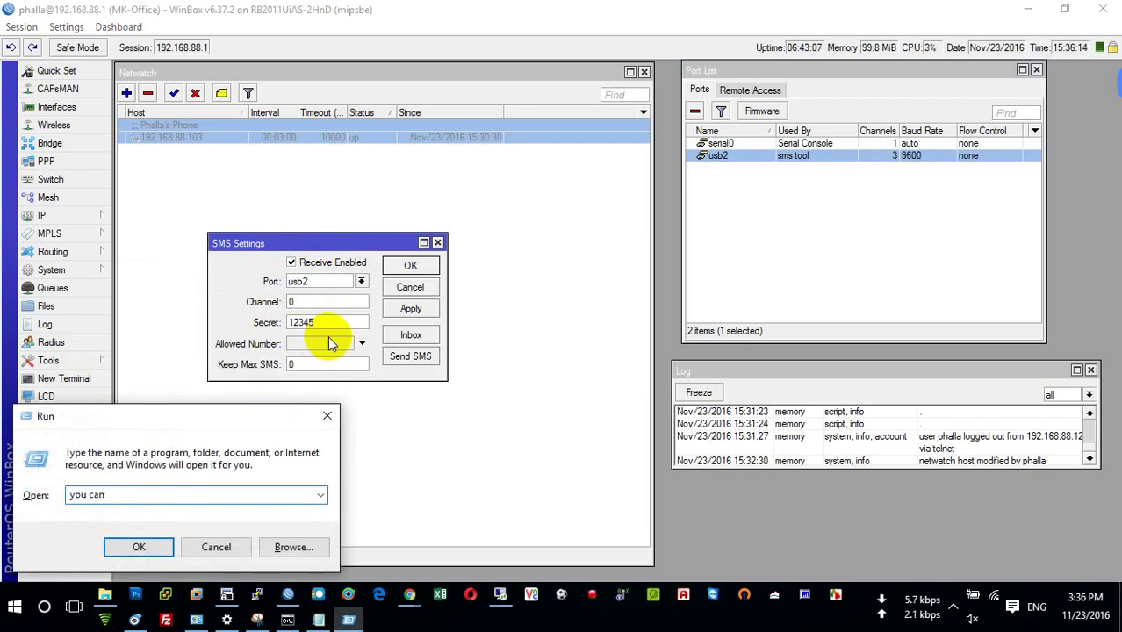
{"action": "type", "text": "pun any text on"}
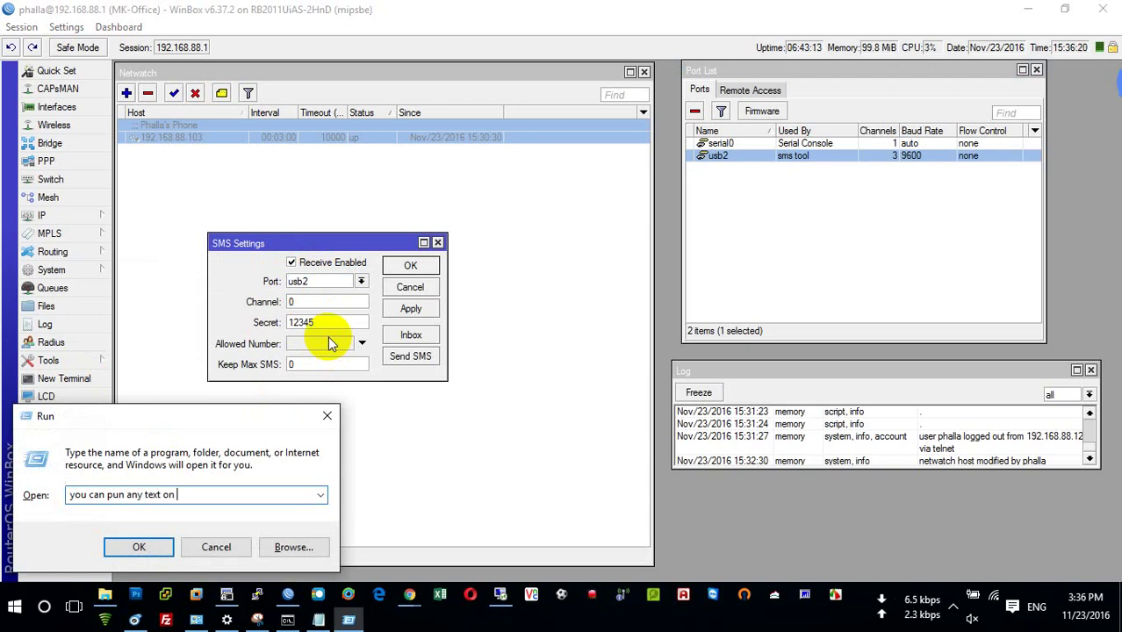
{"action": "type", "text": " secre"}
{"action": "type", "text": "t. we might use it "}
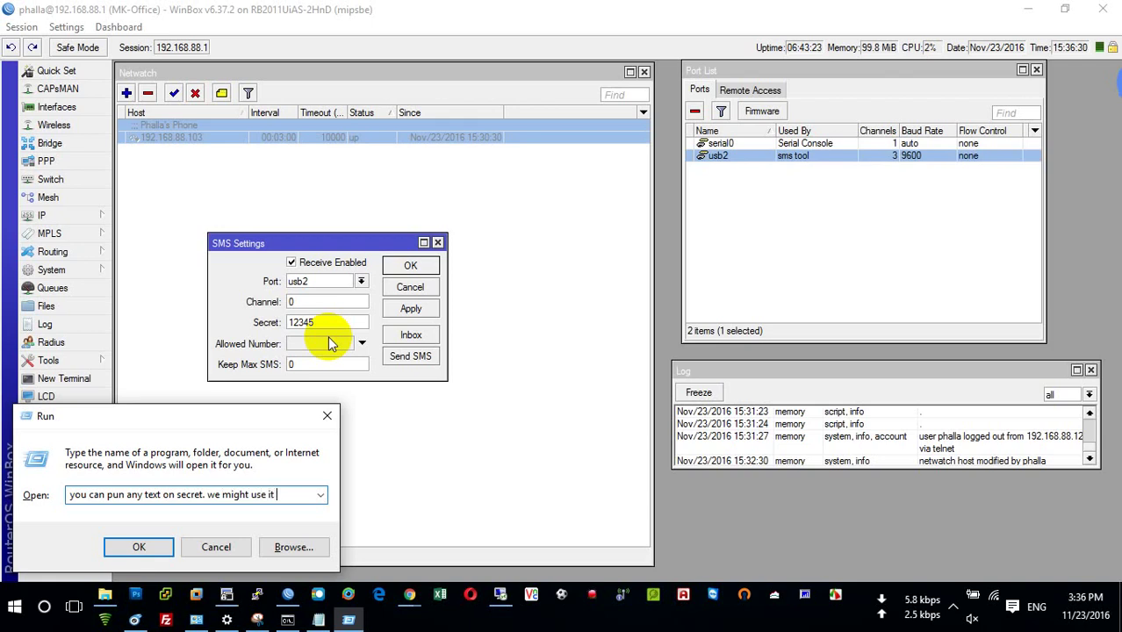
- Continue the Run box note with "when we want to do something one router by sms to router"
{"action": "type", "text": "when we want"}
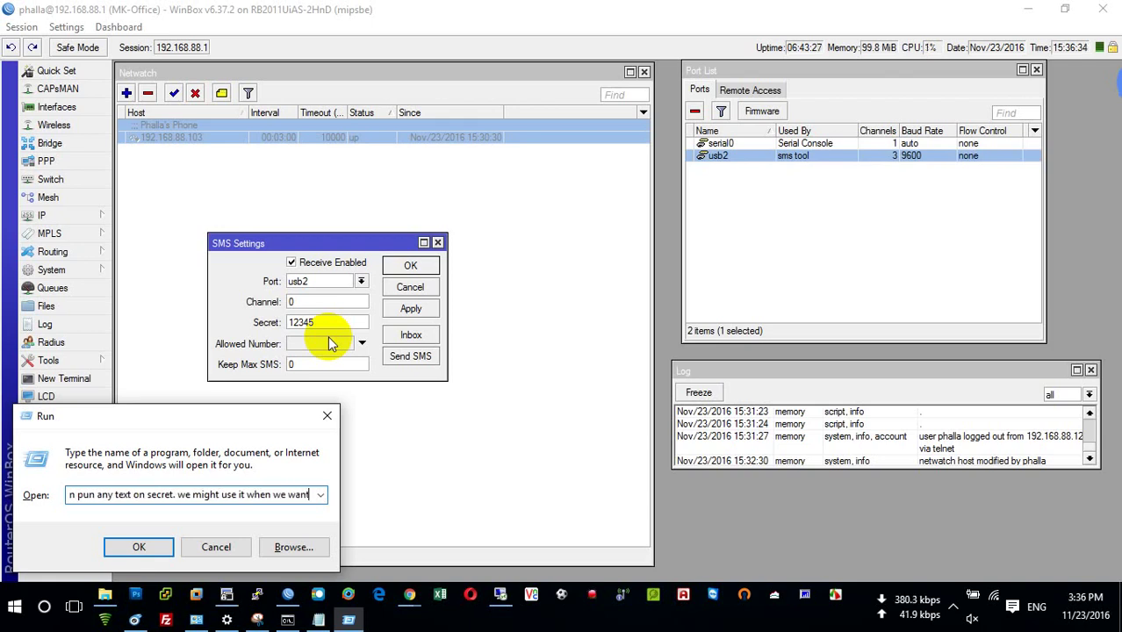
{"action": "type", "text": " to"}
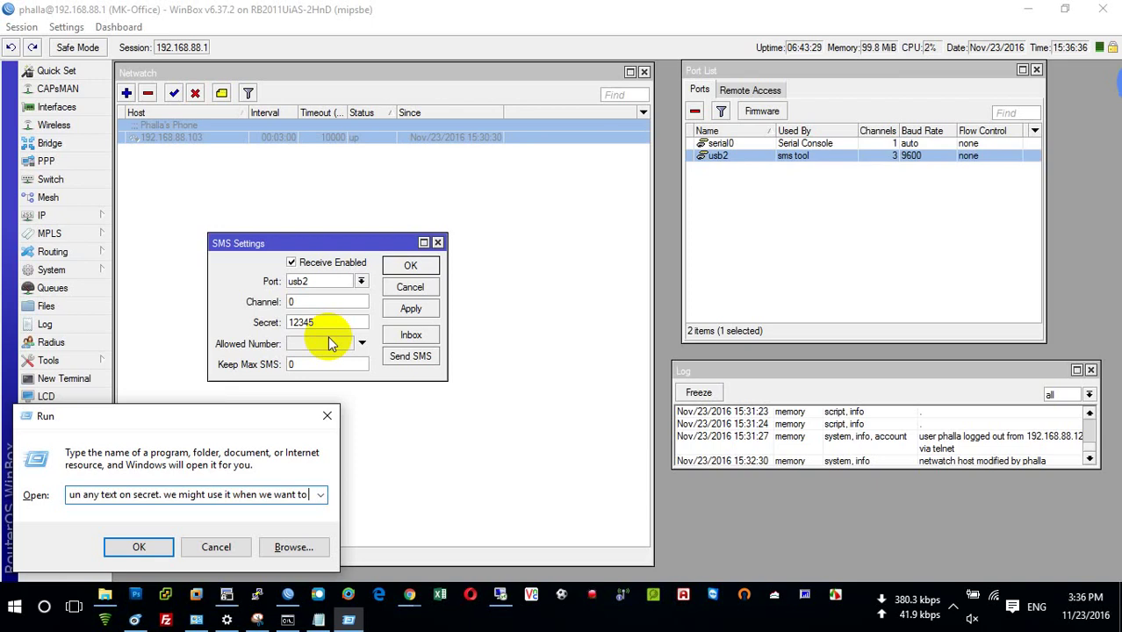
{"action": "type", "text": " do"}
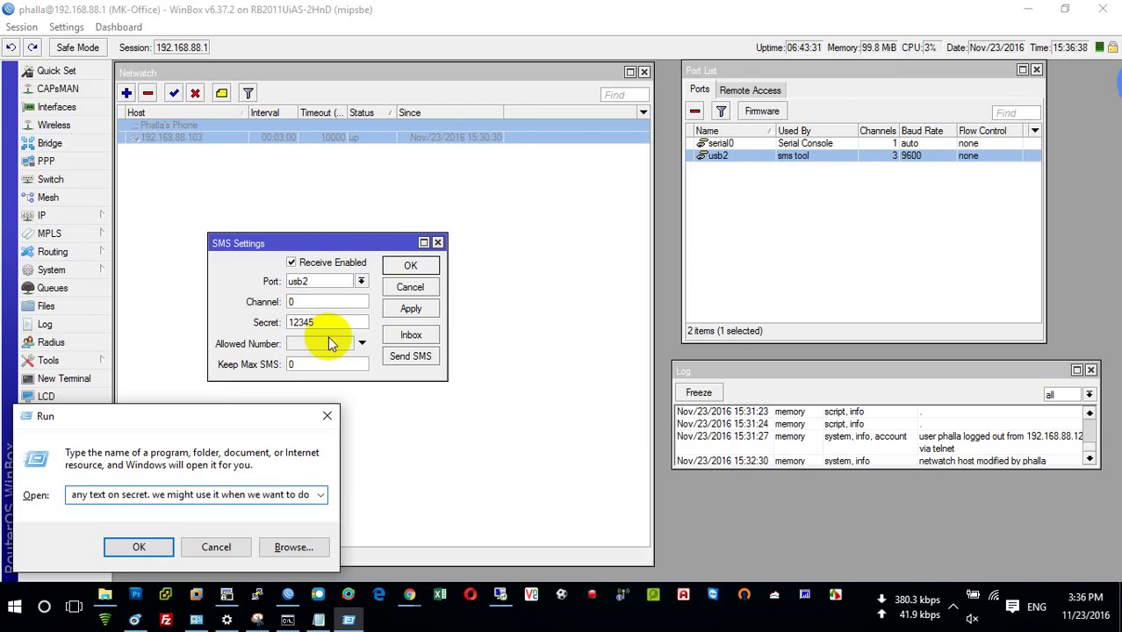
{"action": "type", "text": " so"}
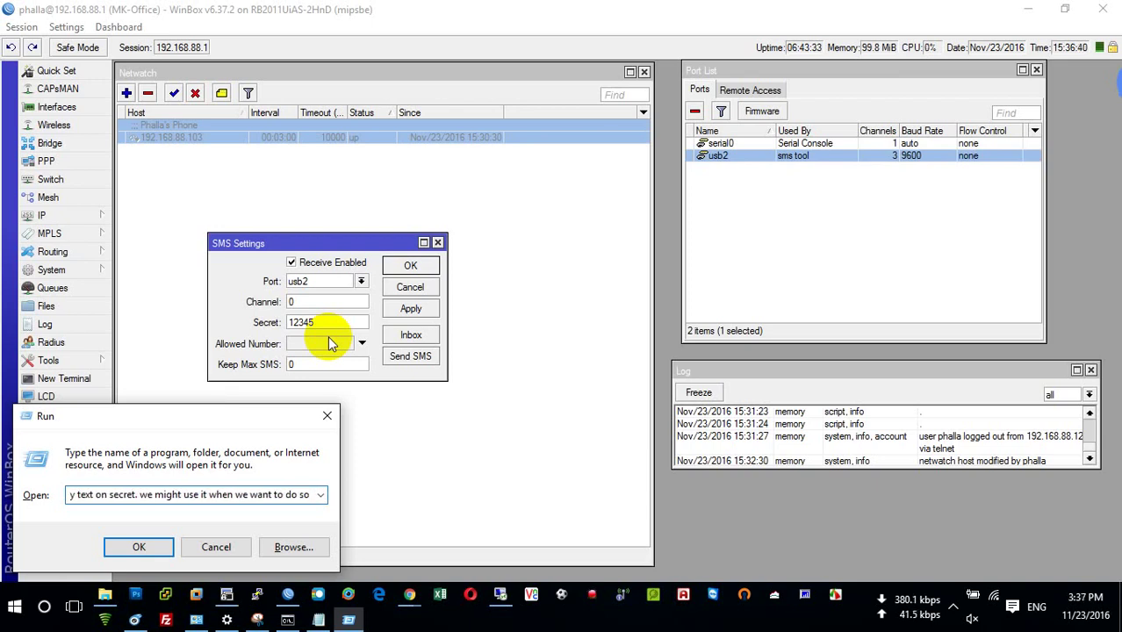
{"action": "type", "text": "mething on"}
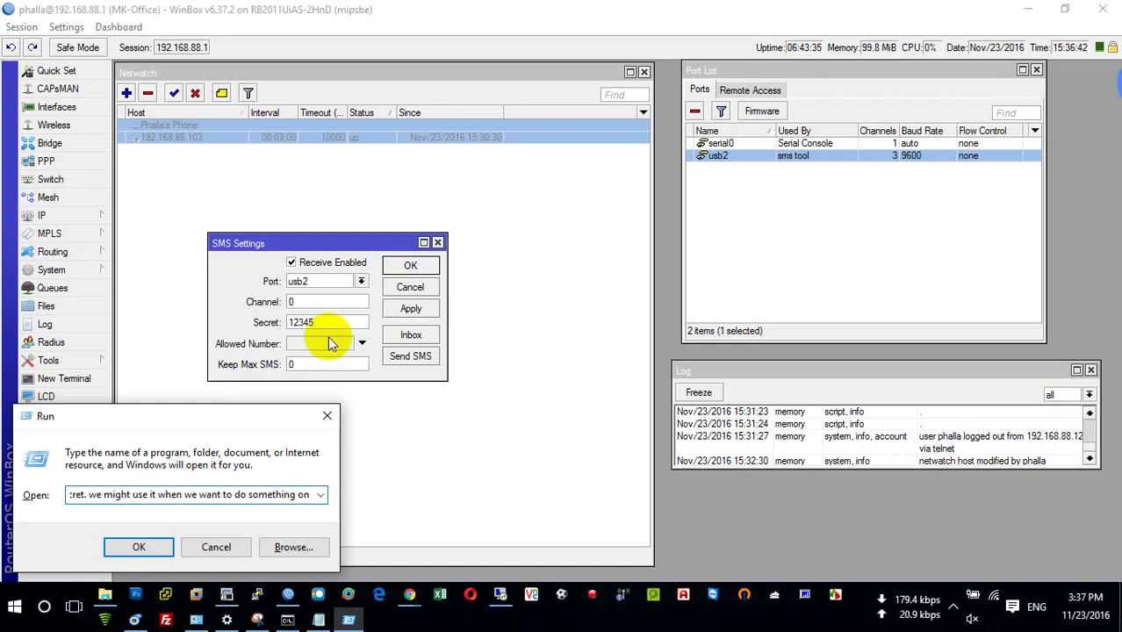
{"action": "type", "text": "e ruuter"}
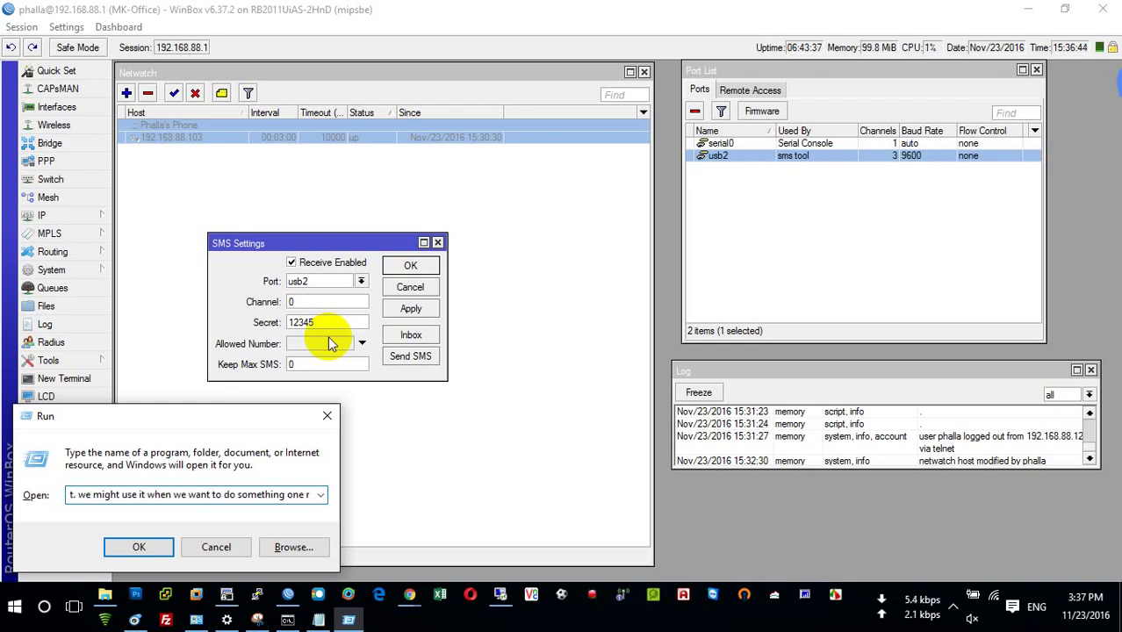
{"action": "type", "text": " by sms"}
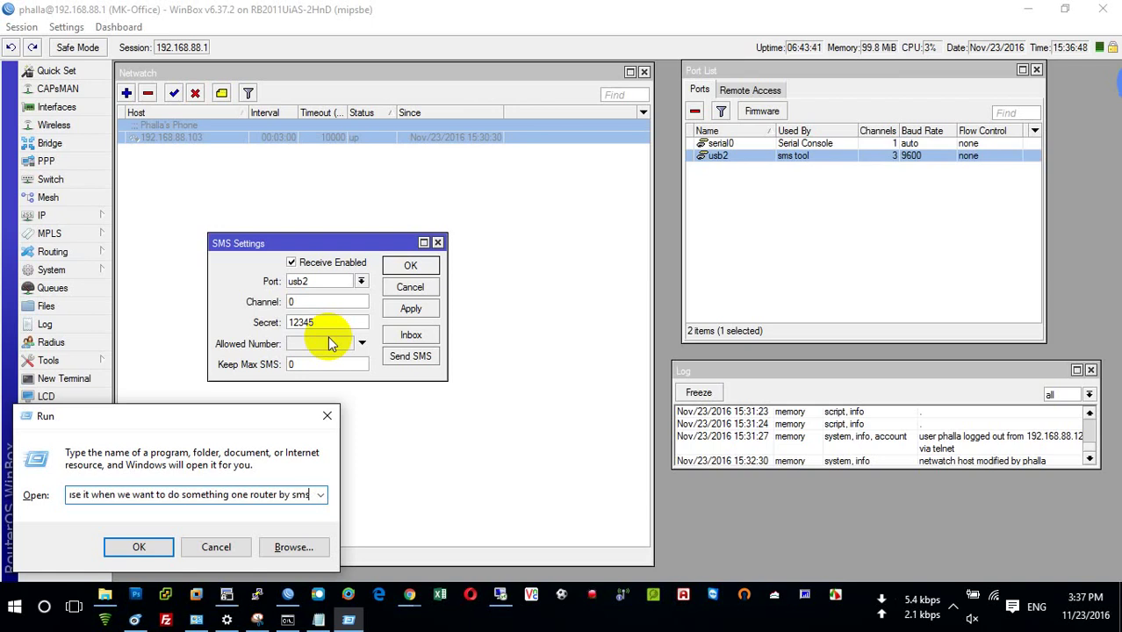
{"action": "type", "text": " to router"}
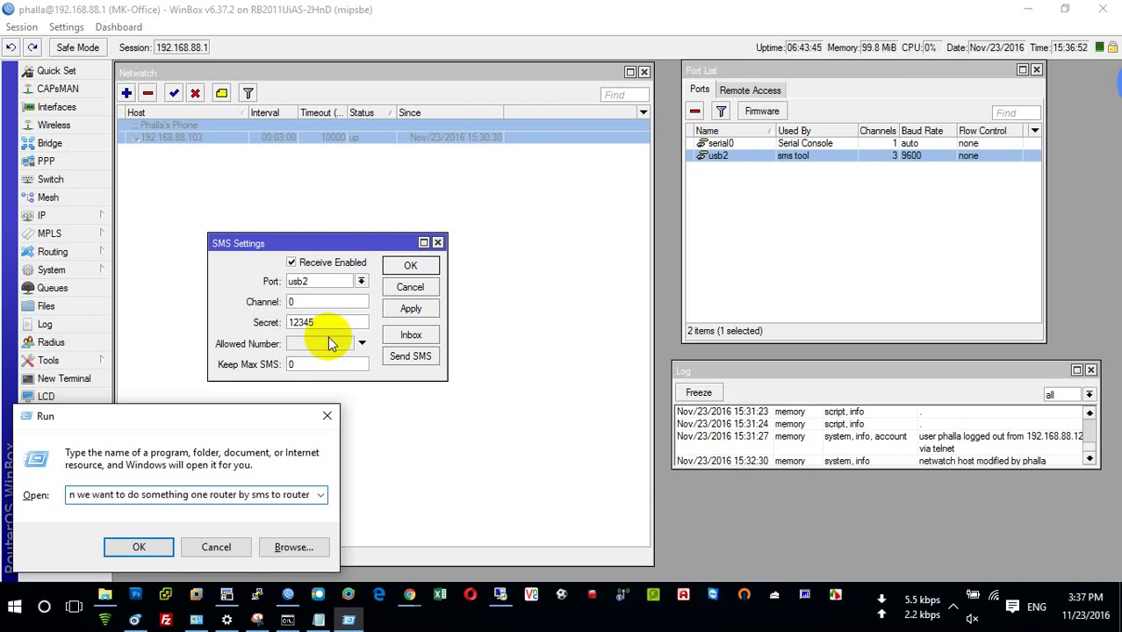
- Finish the Run box note with "then it will work. example reboot router"
{"action": "type", "text": " then i"}
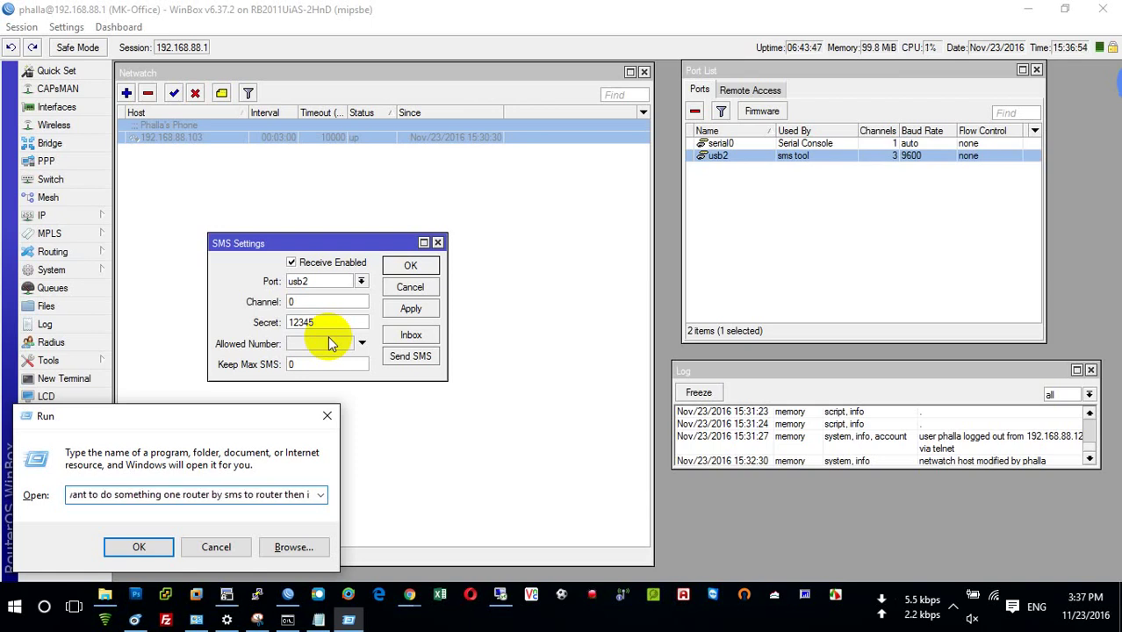
{"action": "type", "text": "t"}
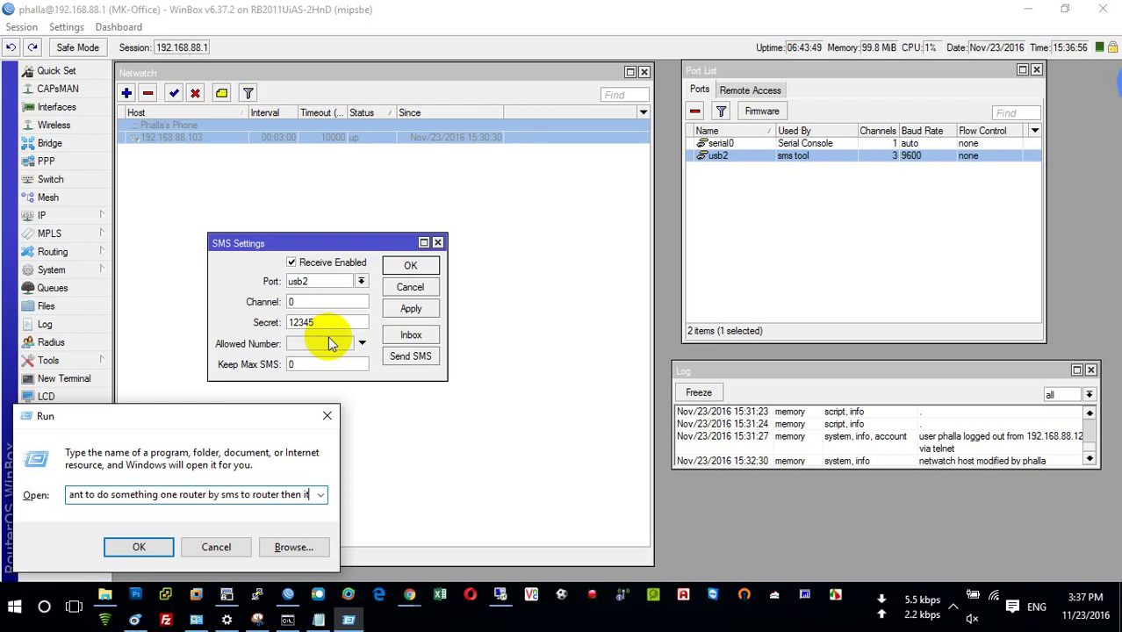
{"action": "type", "text": " will wor"}
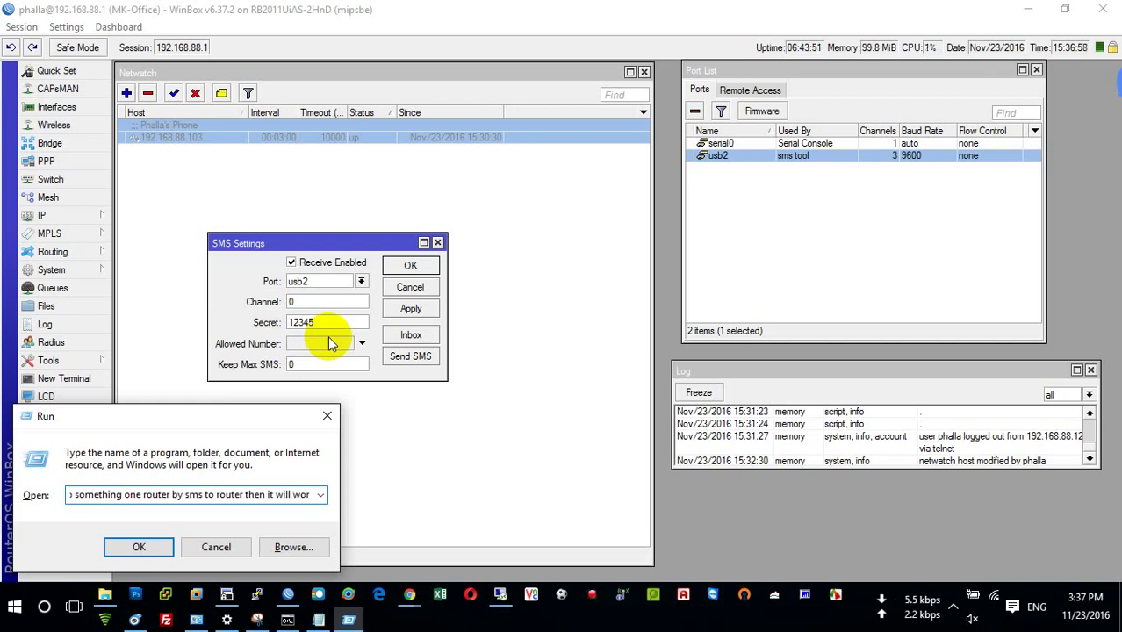
{"action": "type", "text": "k. ex"}
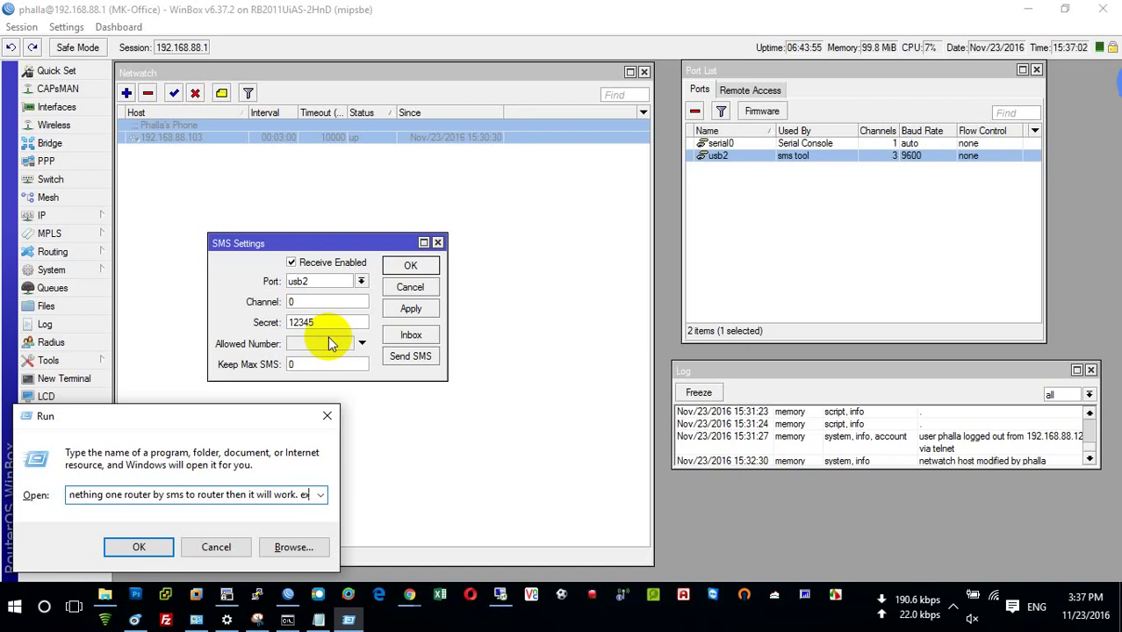
{"action": "type", "text": "ample re"}
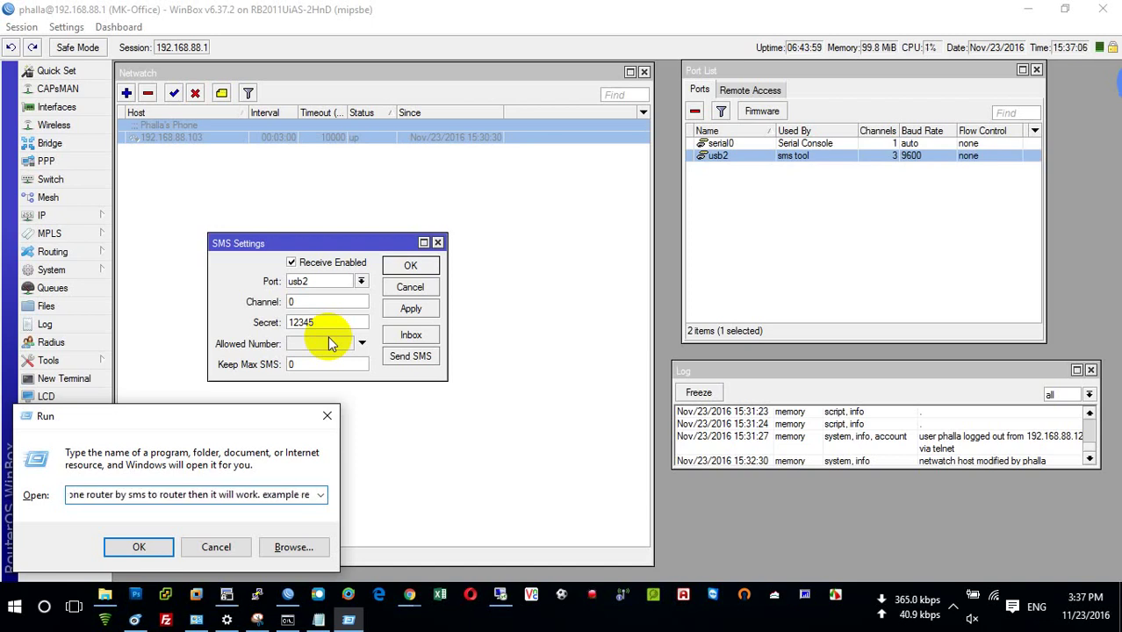
{"action": "type", "text": "boot ro"}
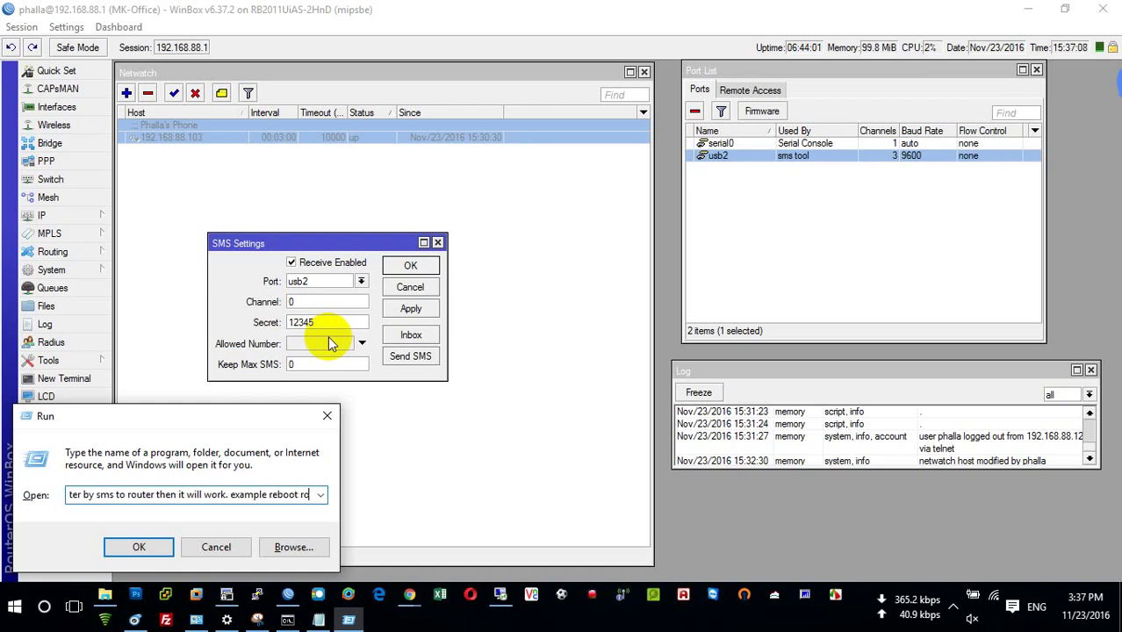
{"action": "type", "text": "uter"}
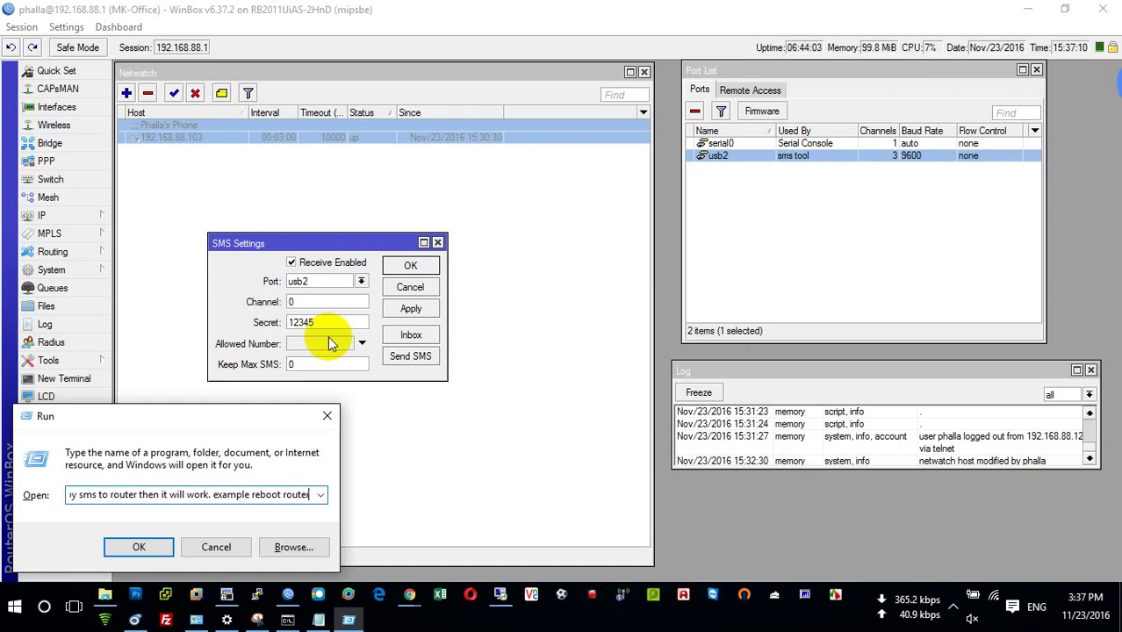
- Clear the note and close the Run box, and apply and save the SMS settings
{"action": "key", "text": "ctrl+a"}
{"action": "key", "text": "BackSpace"}
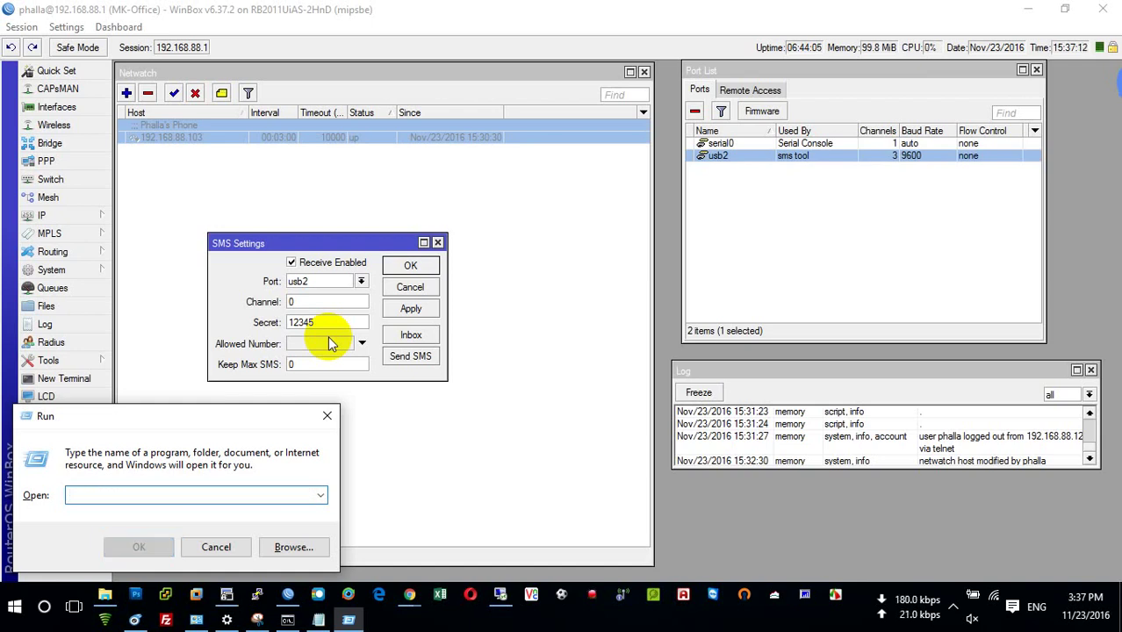
{"action": "left_click", "coordinate": [326, 416]}
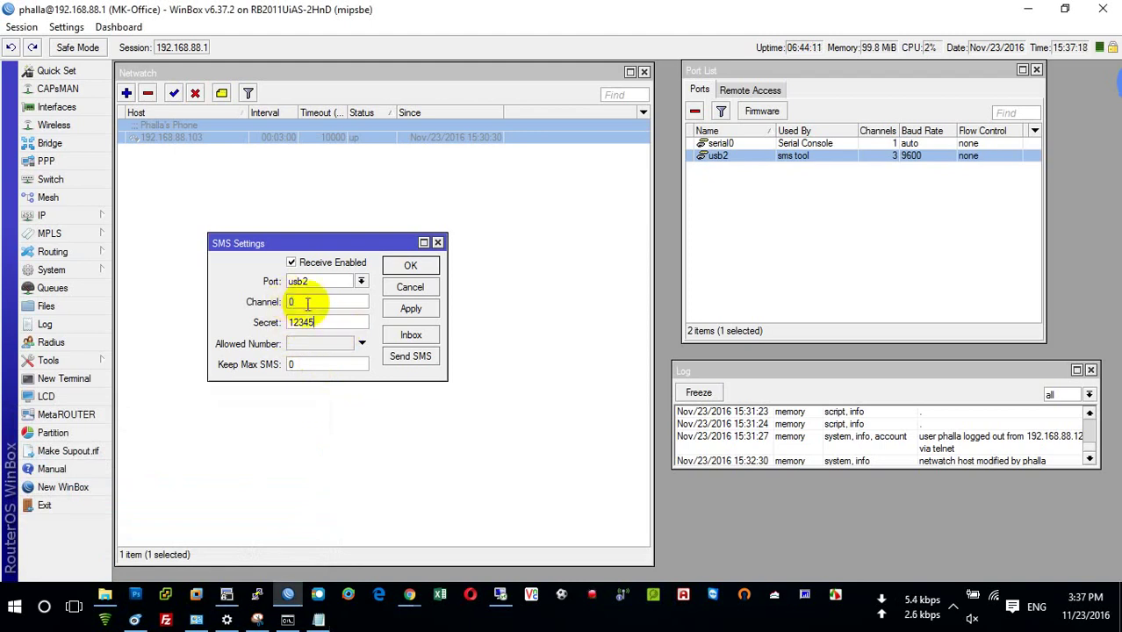
{"action": "left_click", "coordinate": [410, 315]}
{"action": "left_click", "coordinate": [417, 265]}
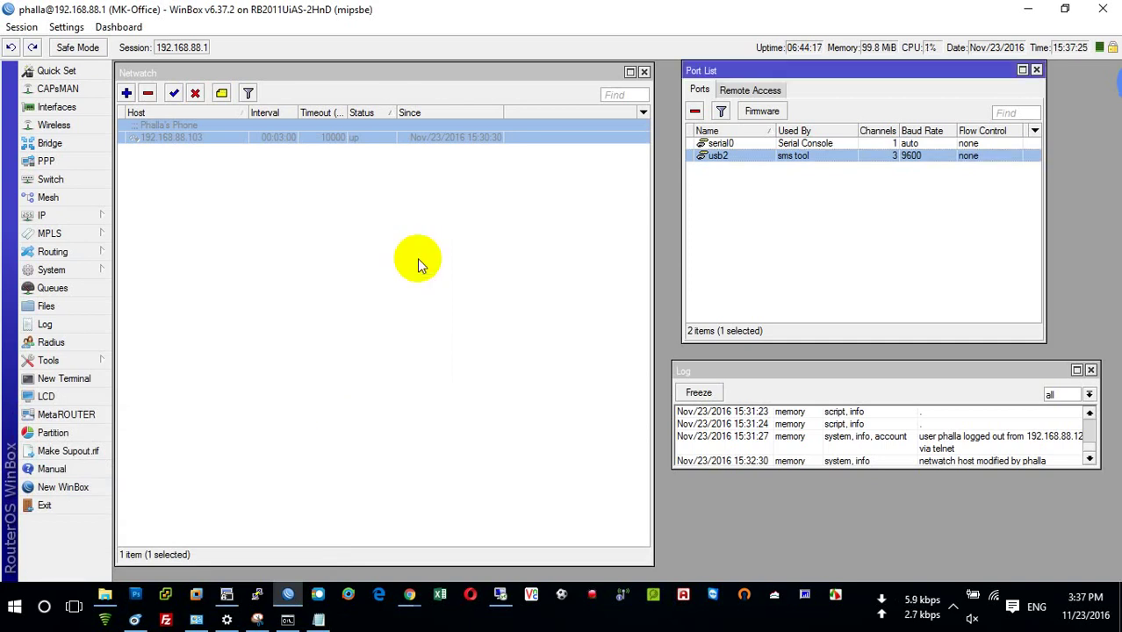
- Return to Notepad and add, after a blank line, the note "3. configure netwatch for monitoring host and sms alert"
{"action": "left_click", "coordinate": [318, 620]}
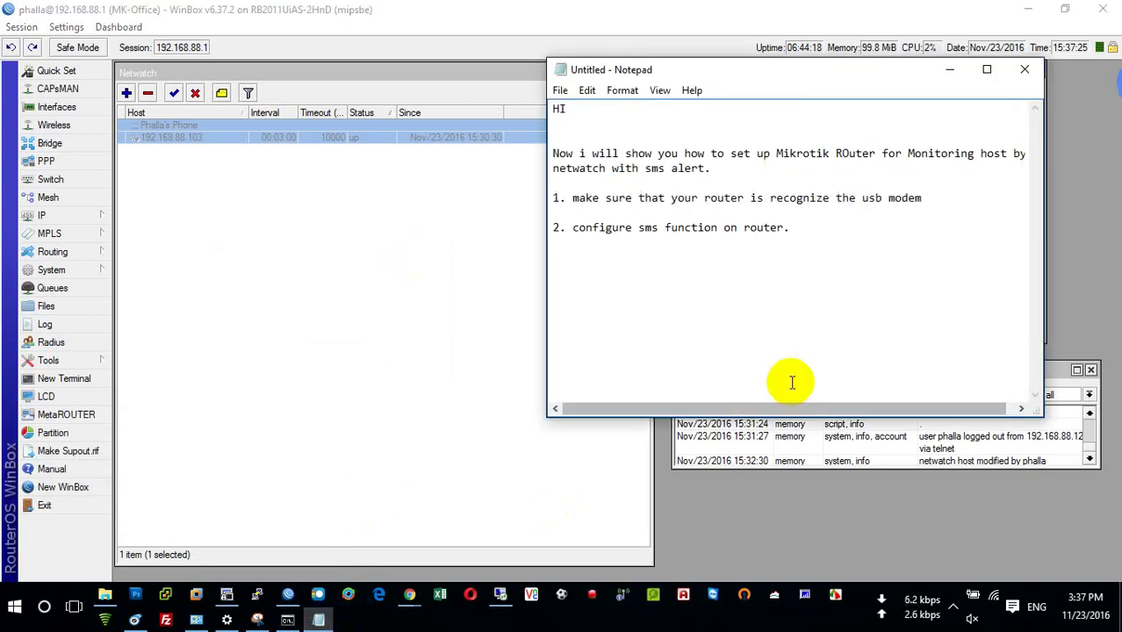
{"action": "key", "text": "Return"}
{"action": "key", "text": "Return"}
{"action": "type", "text": "3. "}
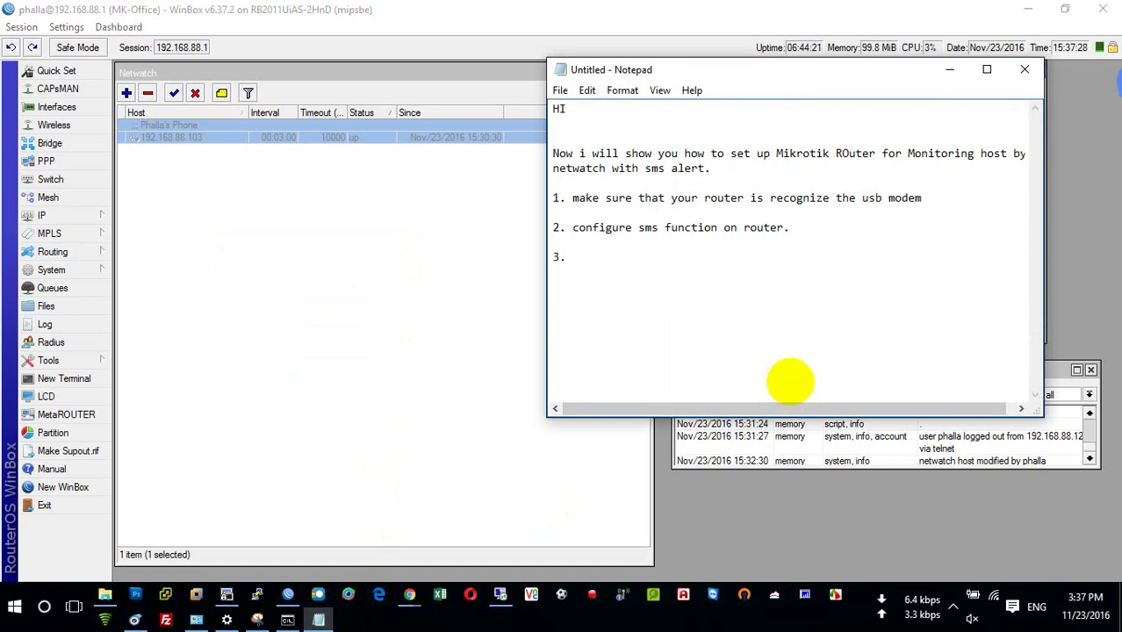
{"action": "type", "text": "configure net"}
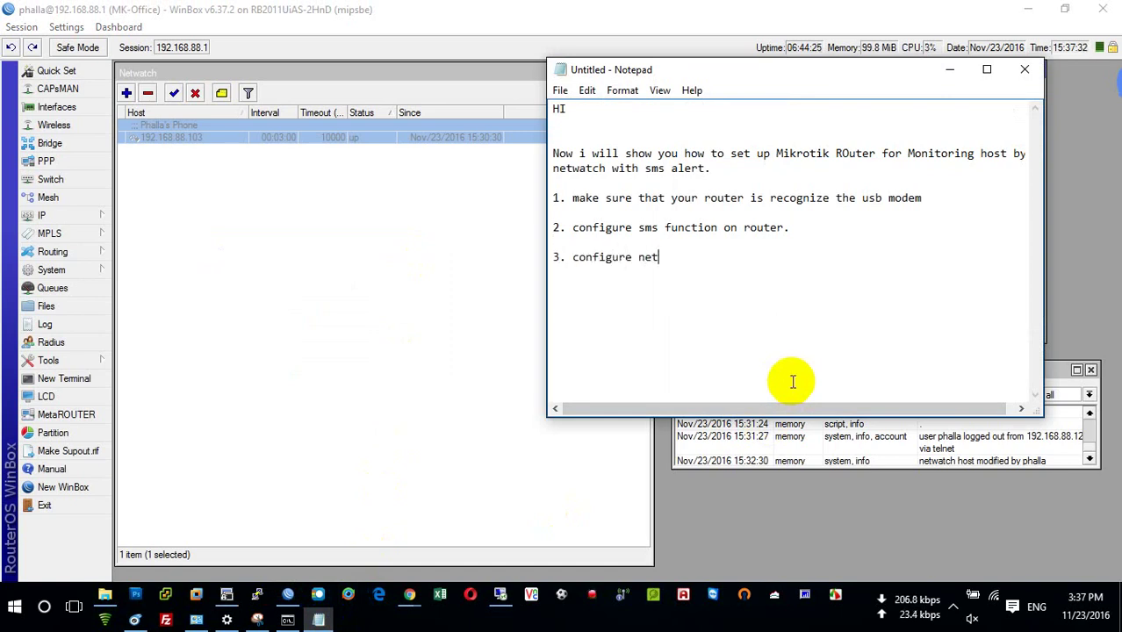
{"action": "type", "text": "watch for mo"}
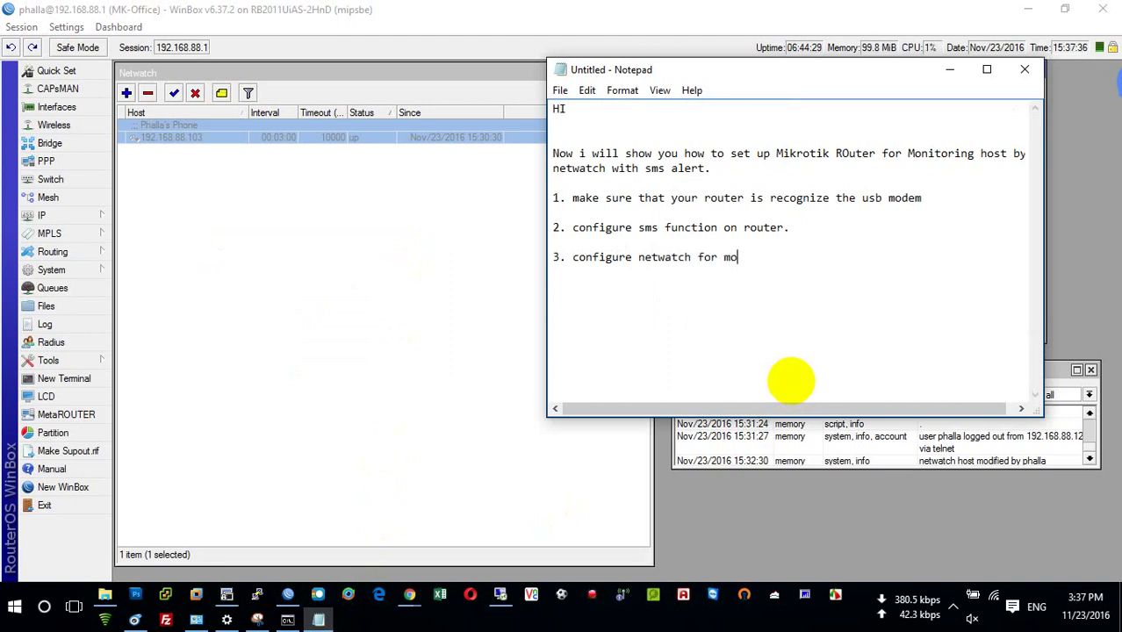
{"action": "type", "text": "nitoring host an"}
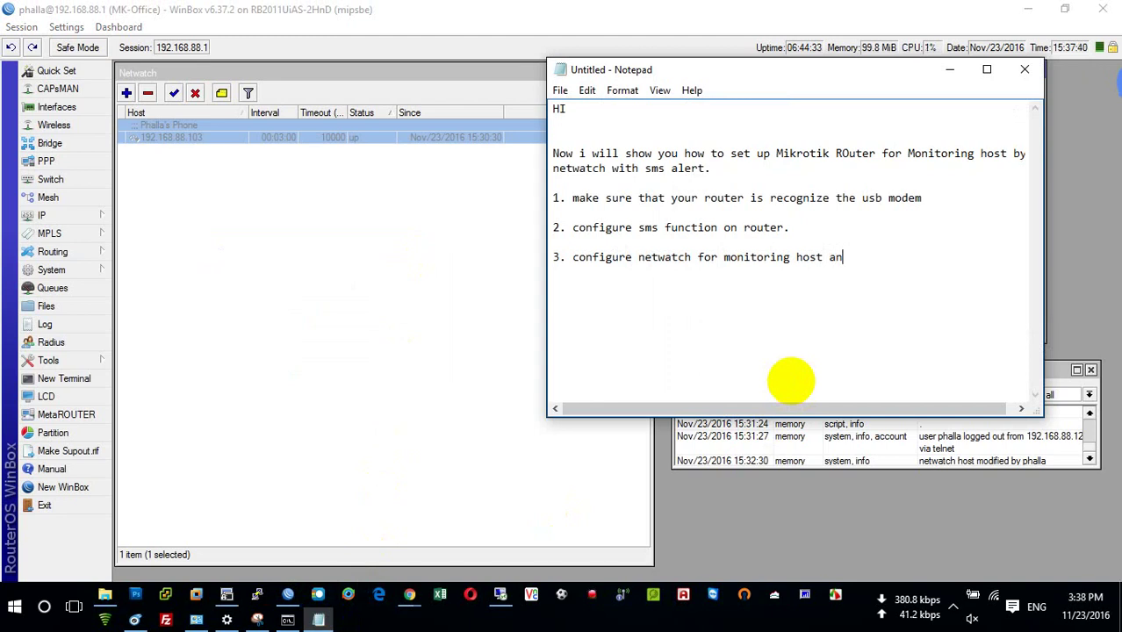
{"action": "type", "text": "d sms alert"}
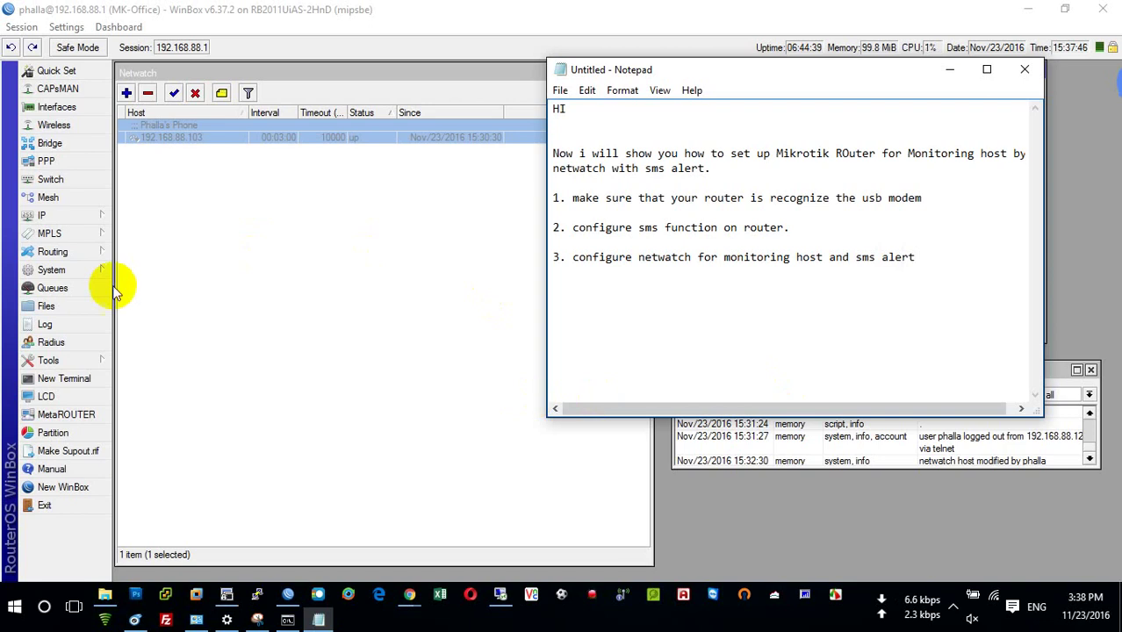
- Switch to WinBox, open the Netwatch entry for host 192.168.88.103 and highlight its host address
{"action": "left_click", "coordinate": [81, 353]}
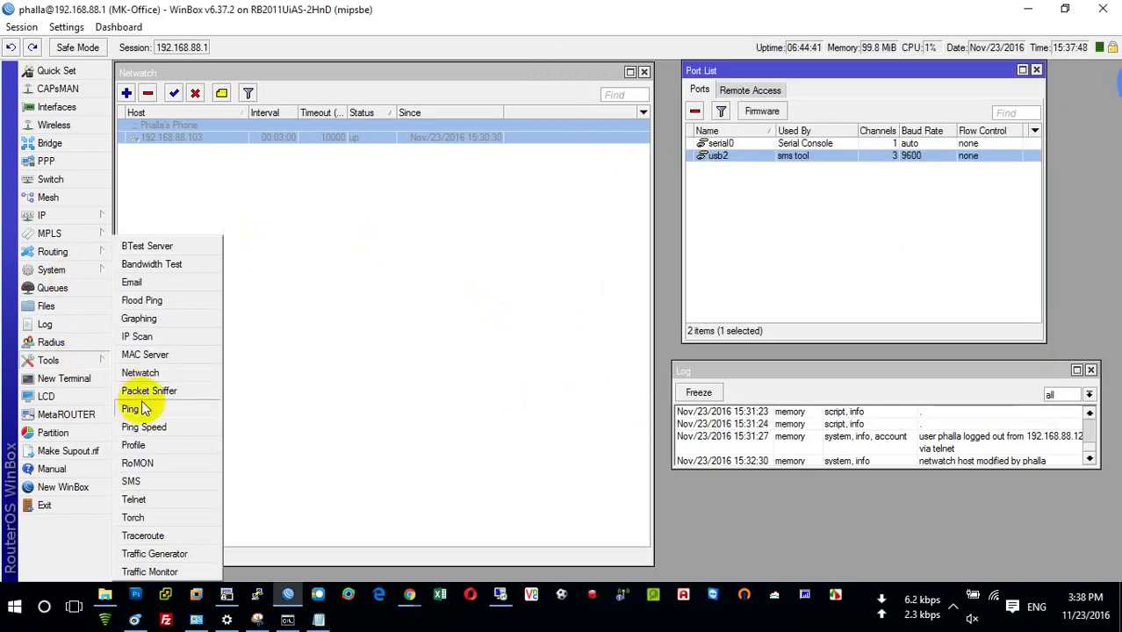
{"action": "left_click", "coordinate": [140, 372]}
{"action": "double_click", "coordinate": [198, 139]}
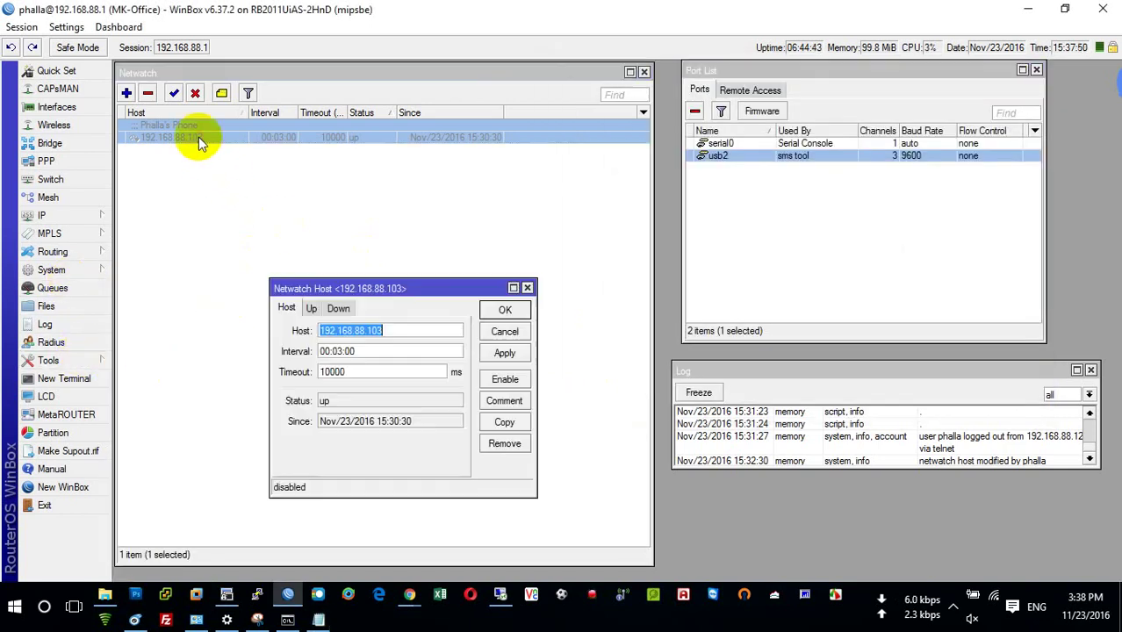
{"action": "left_click", "coordinate": [410, 334]}
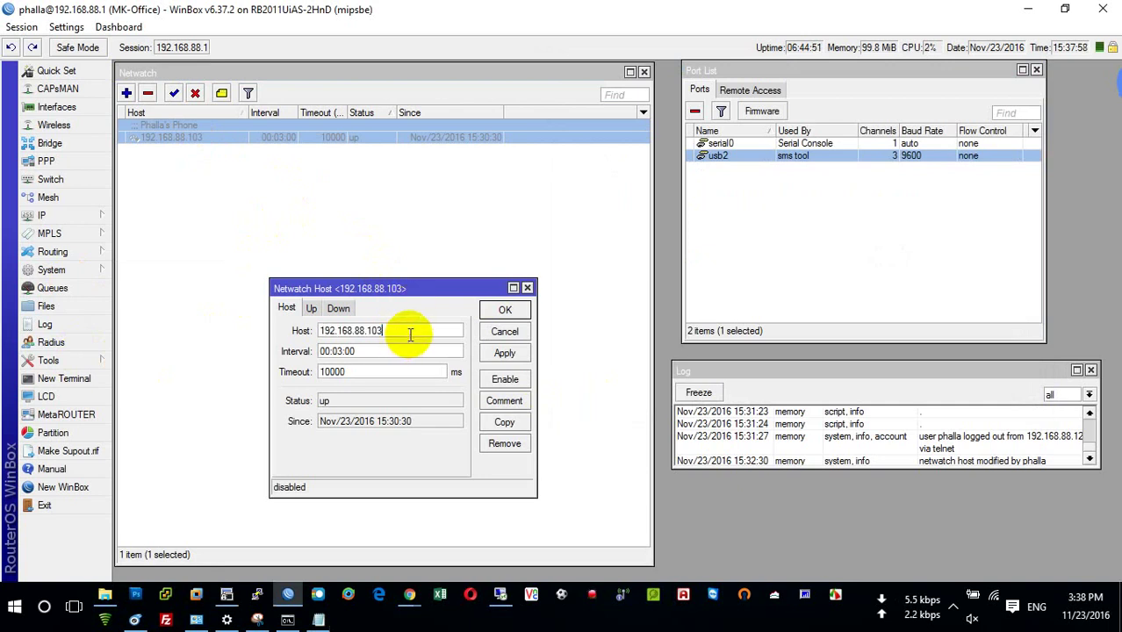
{"action": "left_click_drag", "start_coordinate": [410, 332], "coordinate": [301, 330]}
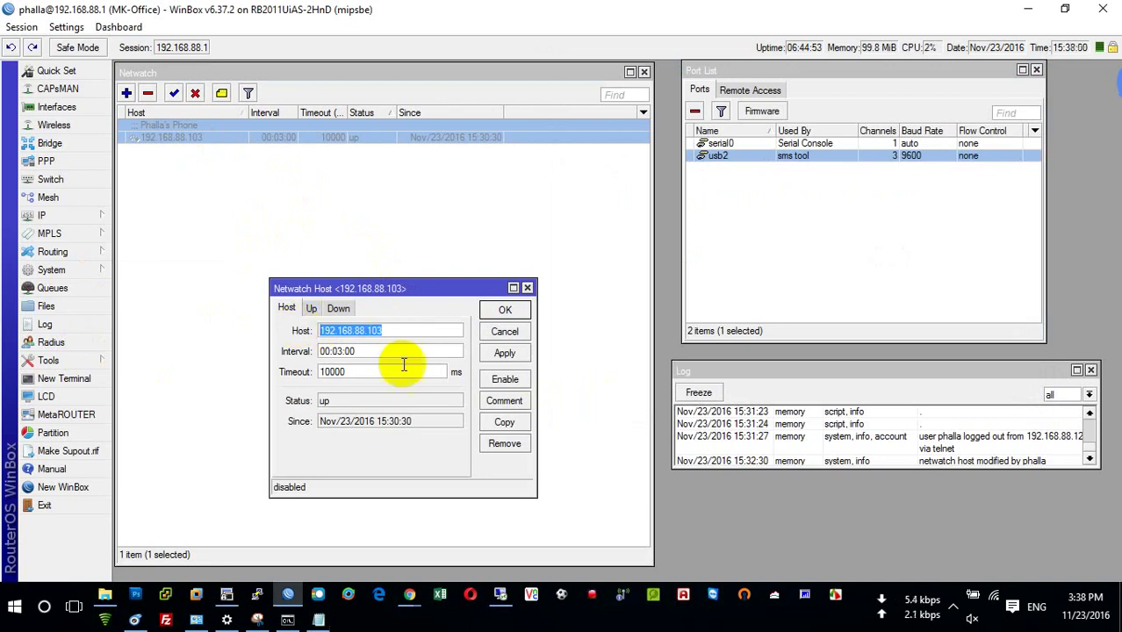
- Switch to iTools, close the real-time desktop window, and review the connected phone's detailed device information
{"action": "left_click", "coordinate": [144, 621]}
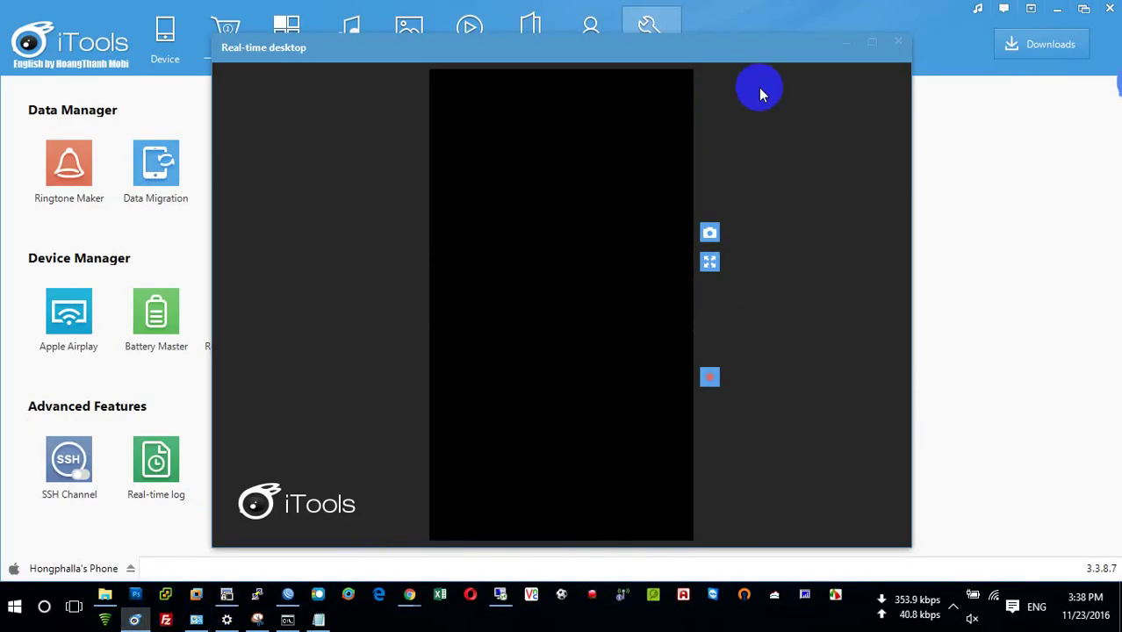
{"action": "left_click", "coordinate": [897, 43]}
{"action": "left_click", "coordinate": [897, 43]}
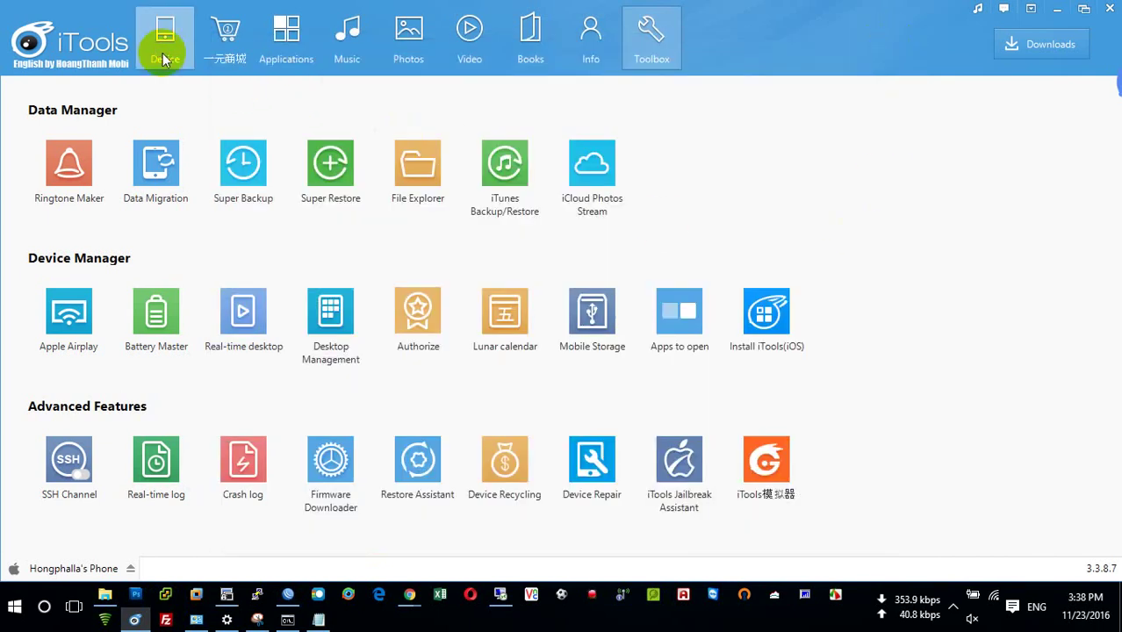
{"action": "left_click", "coordinate": [164, 58]}
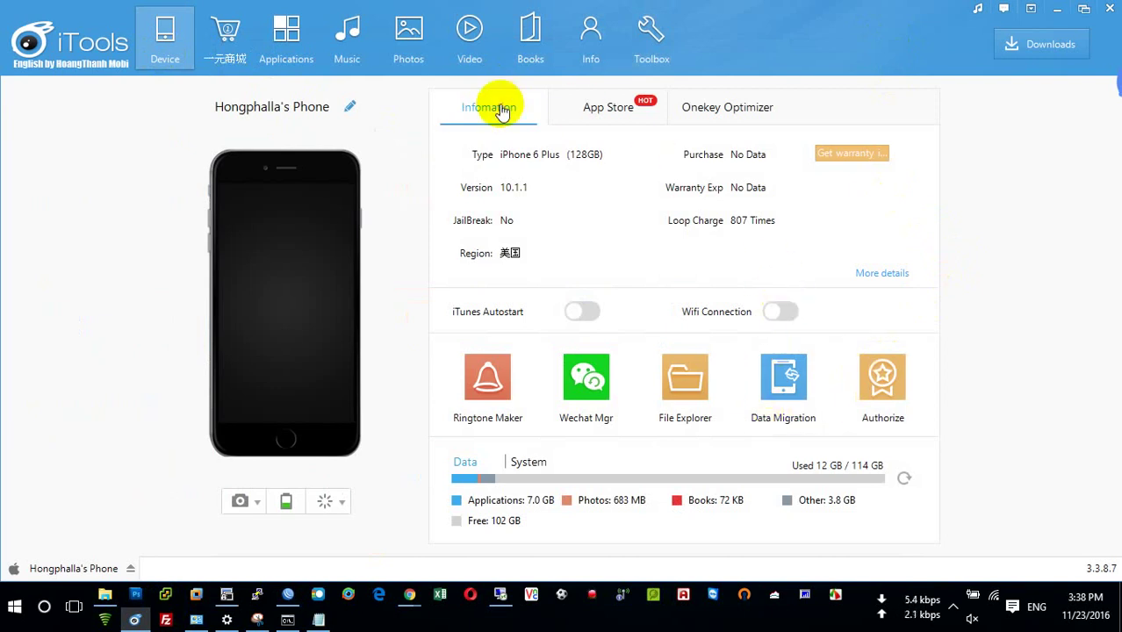
{"action": "left_click", "coordinate": [882, 276]}
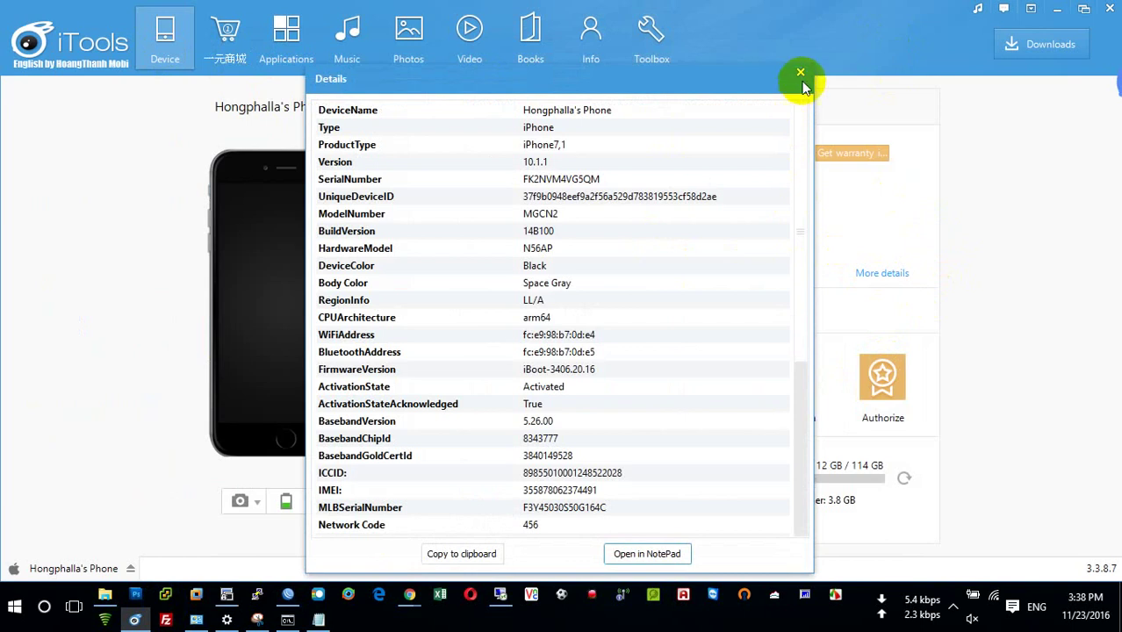
{"action": "left_click", "coordinate": [801, 74]}
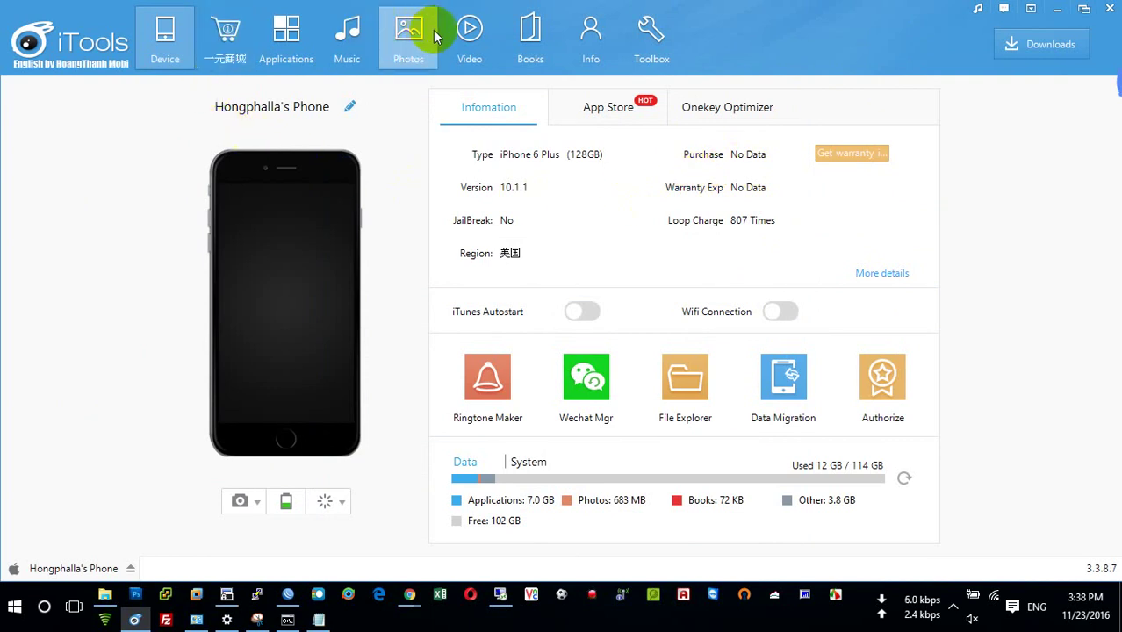
- Open the phone's real-time desktop view again from the iTools toolbox and return to WinBox
{"action": "left_click", "coordinate": [638, 55]}
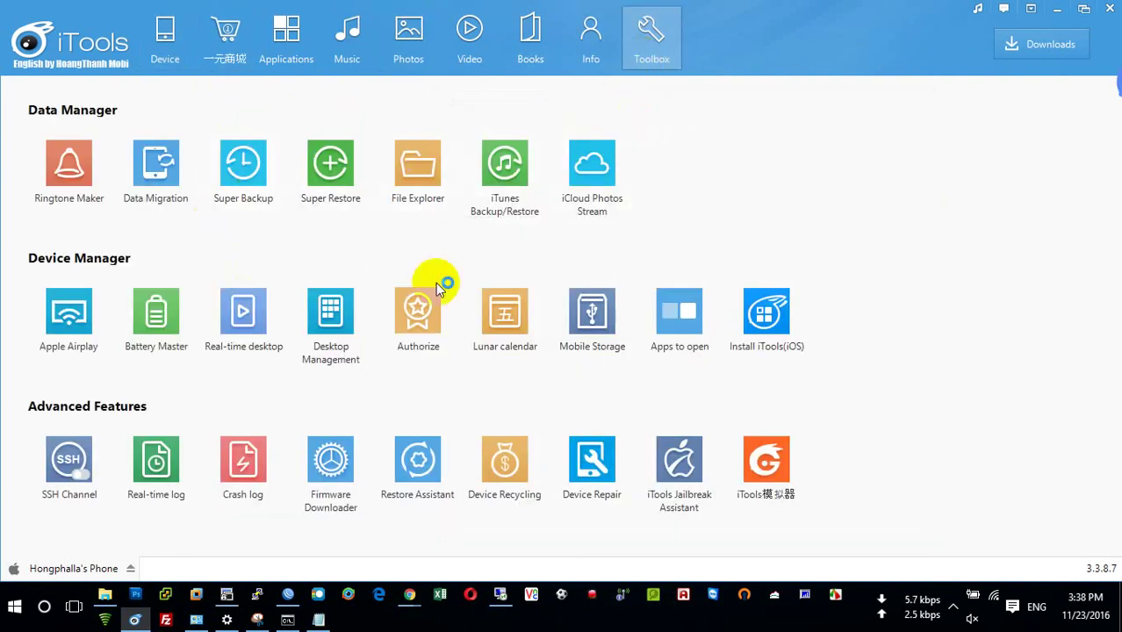
{"action": "left_click", "coordinate": [255, 336]}
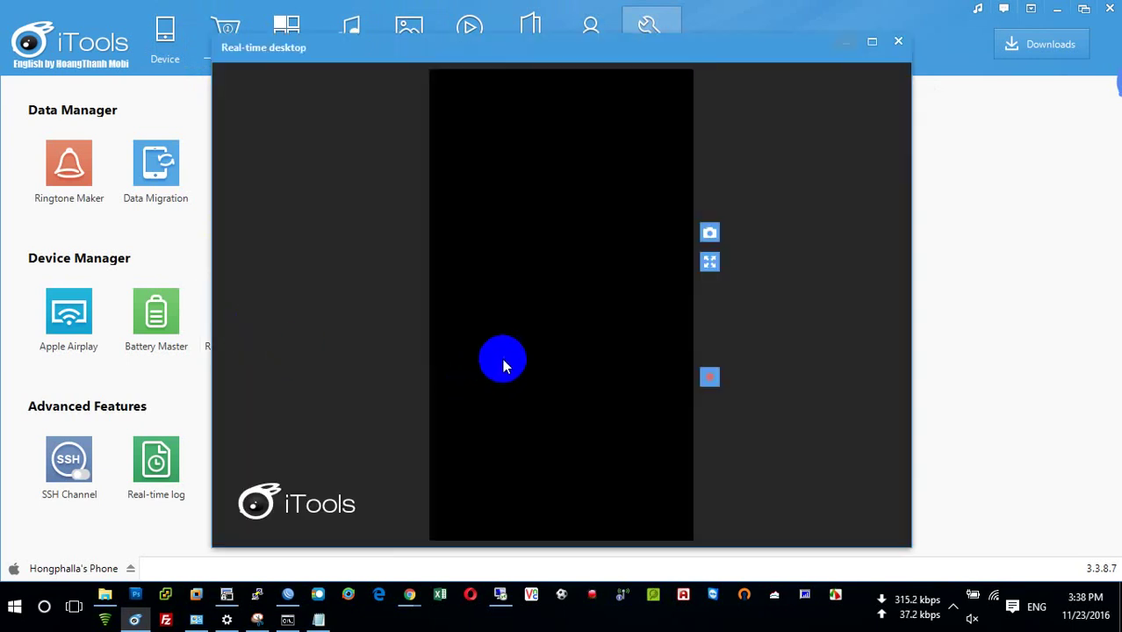
{"action": "left_click", "coordinate": [288, 595]}
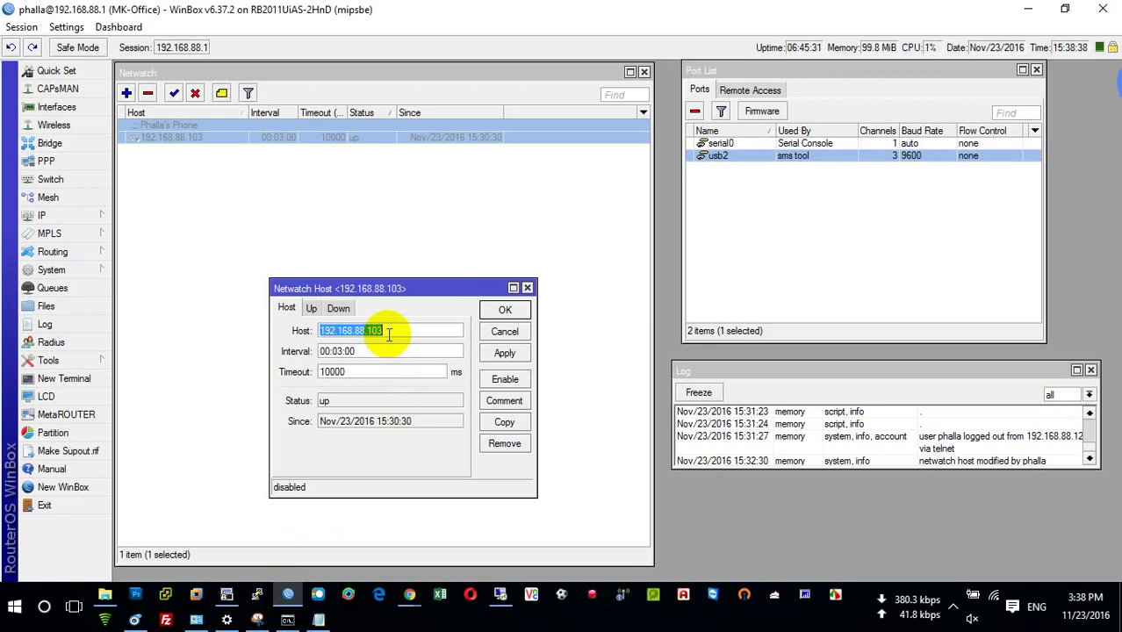
- Write the note "this is my phone ip address" in the Windows Run box, highlight it, and close the box
{"action": "key", "text": "super+r"}
{"action": "type", "text": "thi"}
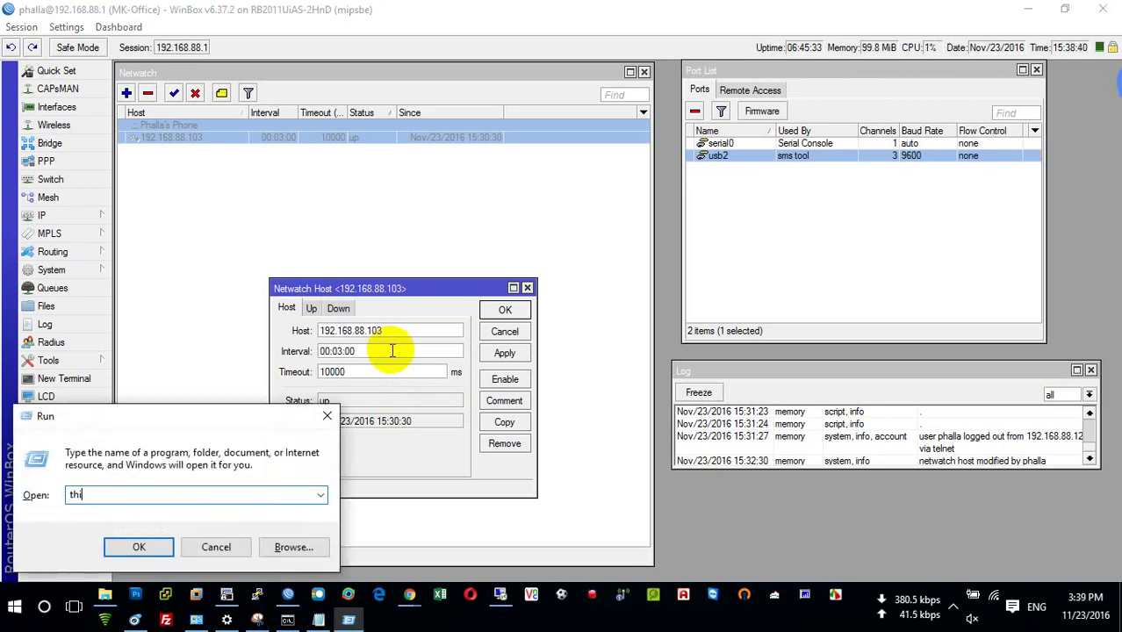
{"action": "type", "text": "s is my phone"}
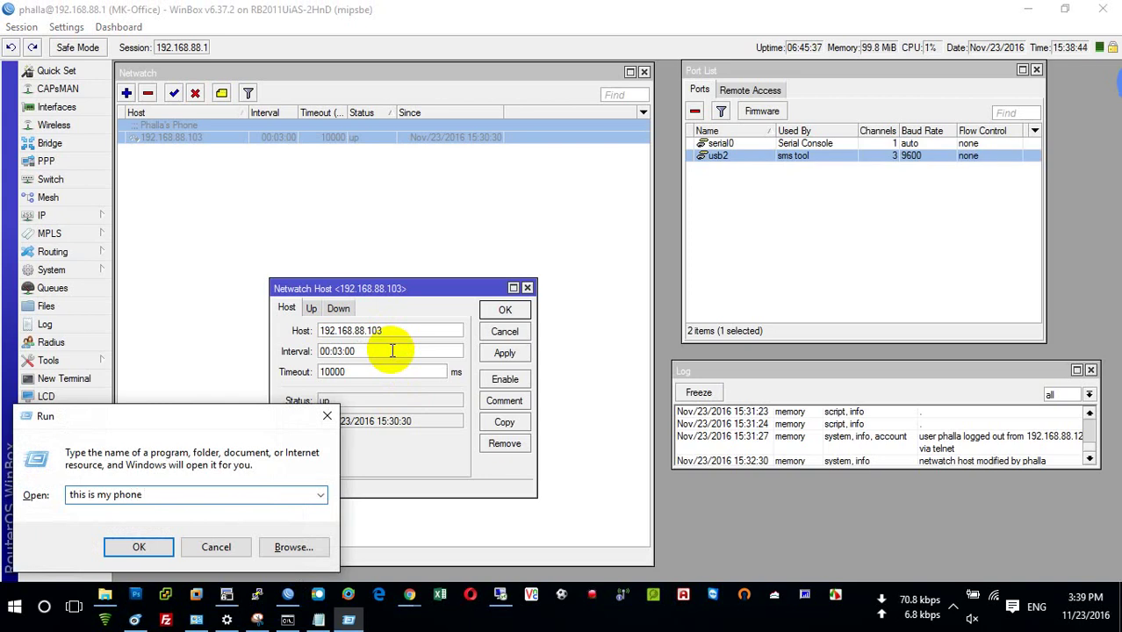
{"action": "type", "text": " ip address"}
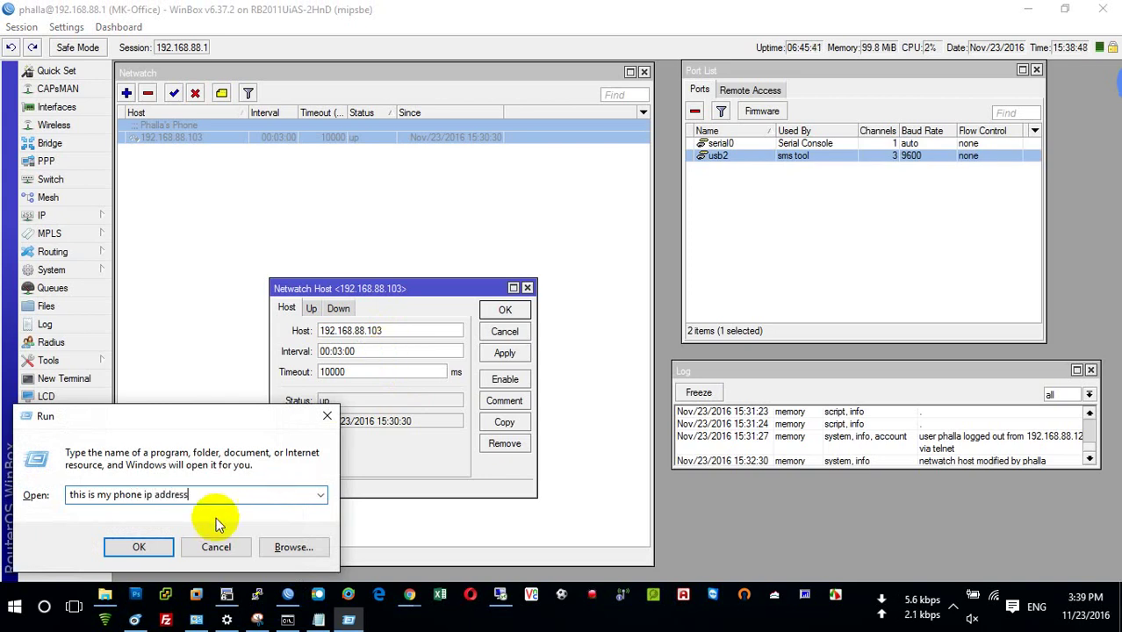
{"action": "left_click_drag", "start_coordinate": [218, 493], "coordinate": [35, 493]}
{"action": "left_click_drag", "start_coordinate": [191, 495], "coordinate": [73, 495]}
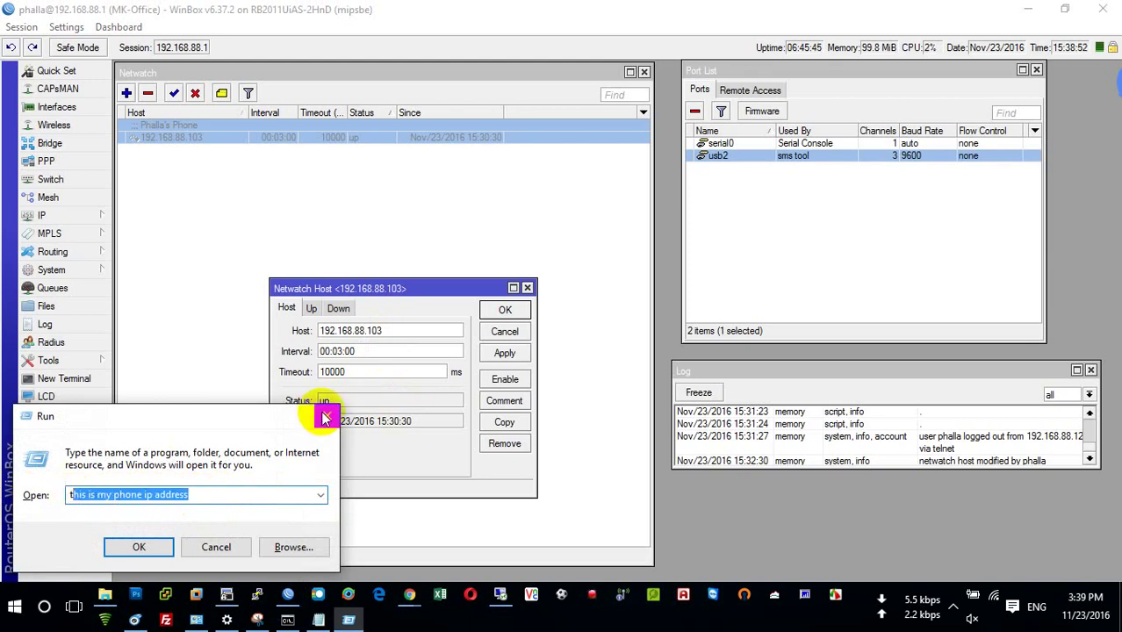
{"action": "left_click", "coordinate": [324, 417]}
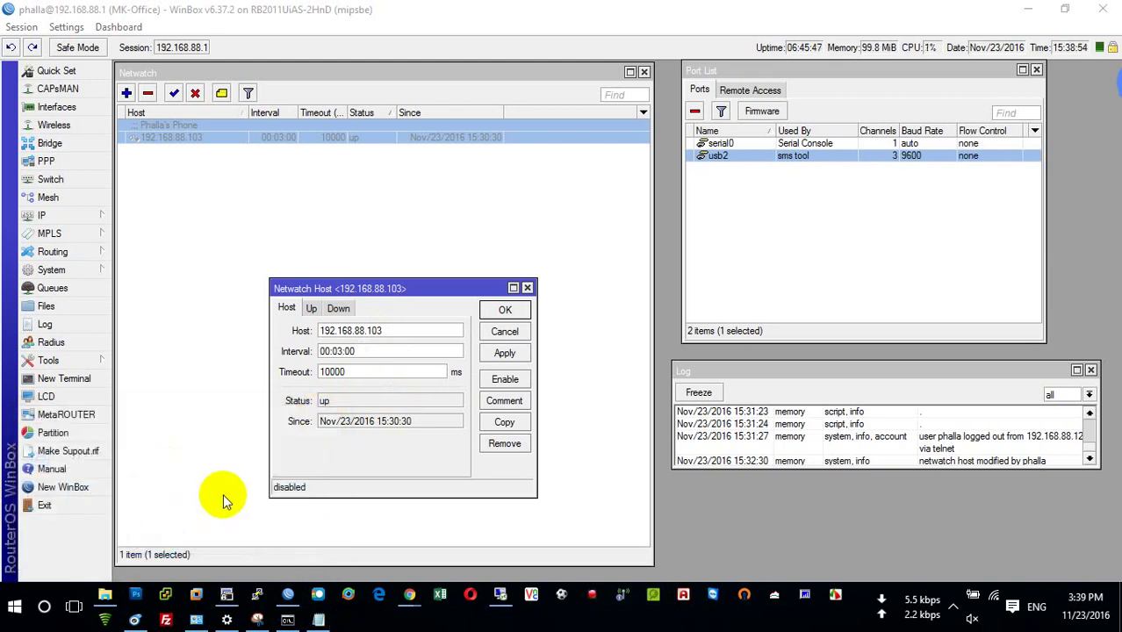
- Write the note "I use it for testing this" in the Windows Run box and close the box
{"action": "key", "text": "super+r"}
{"action": "type", "text": "I use"}
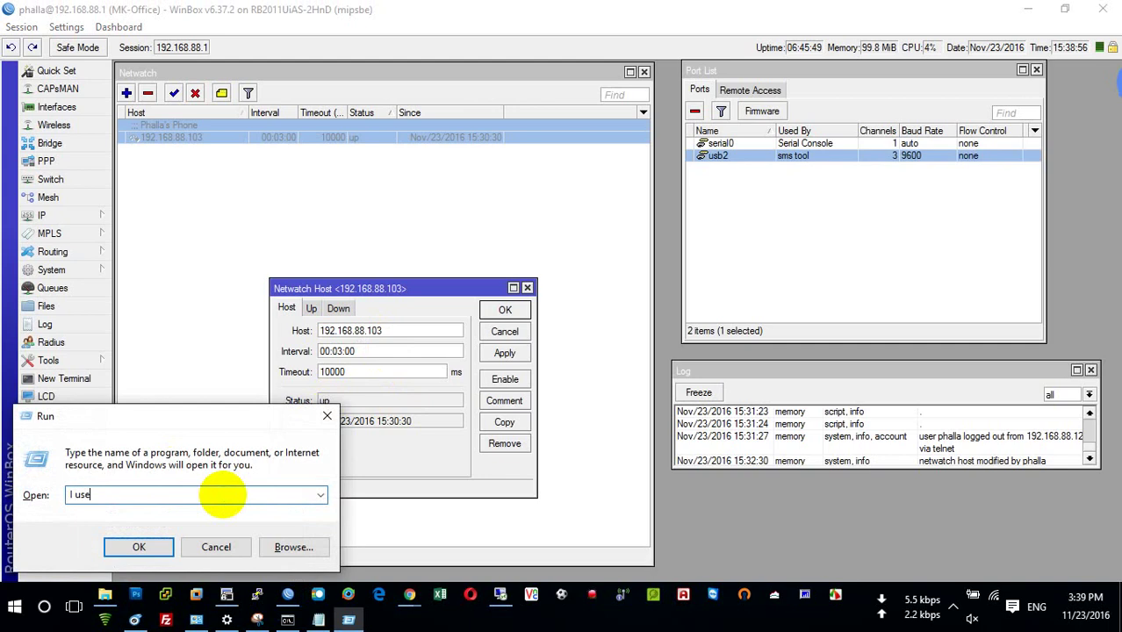
{"action": "type", "text": " it for testing t"}
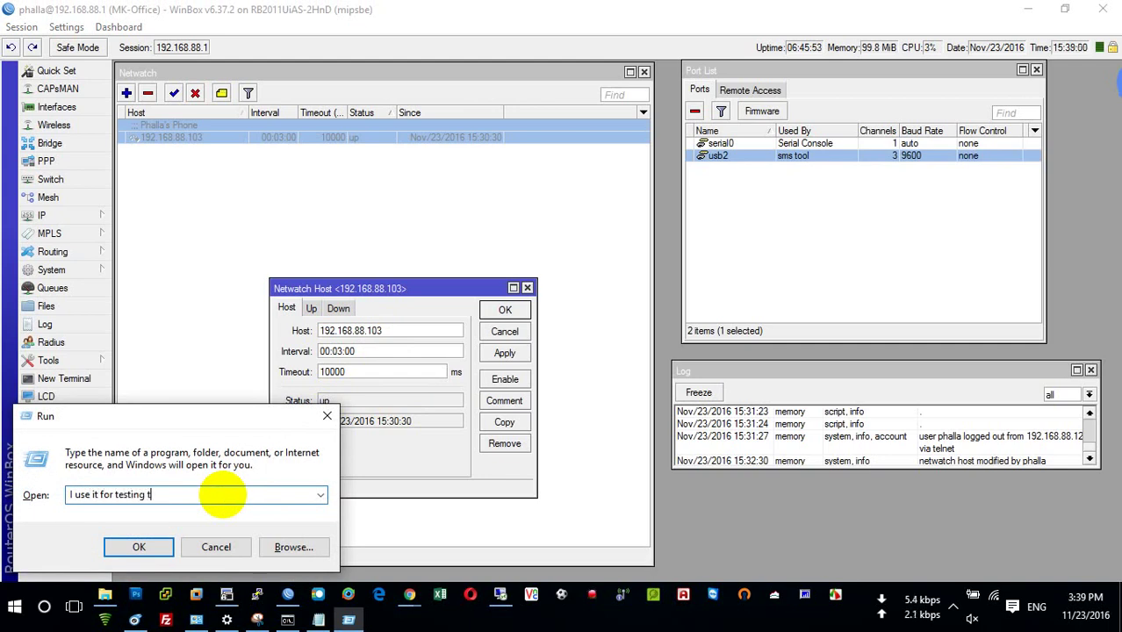
{"action": "type", "text": "his"}
{"action": "left_click", "coordinate": [326, 416]}
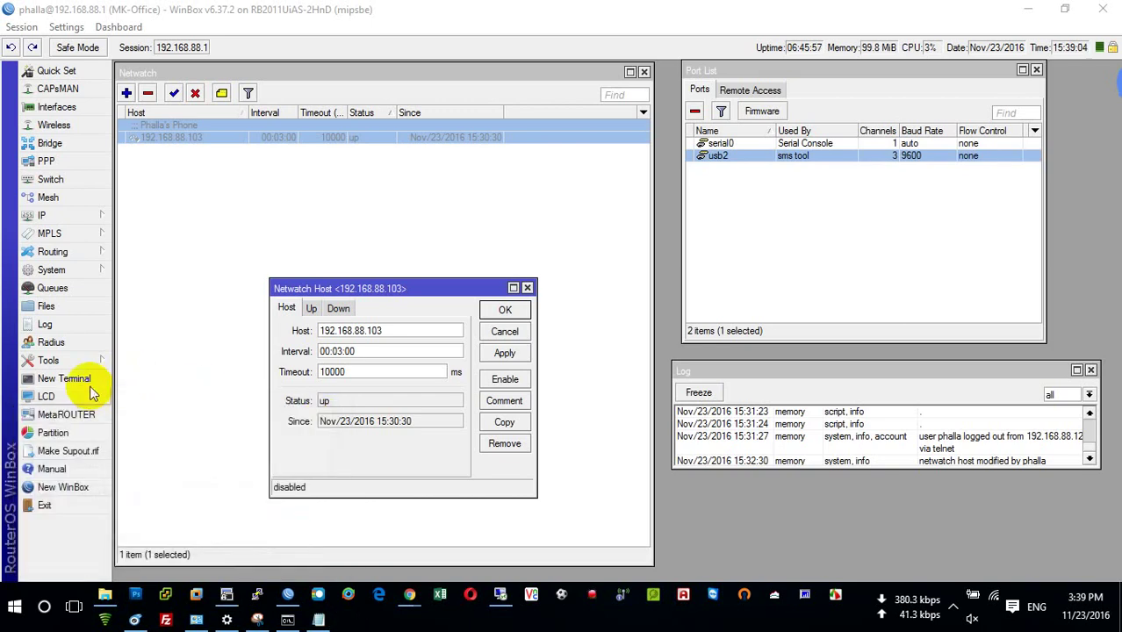
- Ping 192.168.88.103 from a new router terminal, stop the ping, and close the terminal
{"action": "left_click", "coordinate": [64, 378]}
{"action": "type", "text": "pi"}
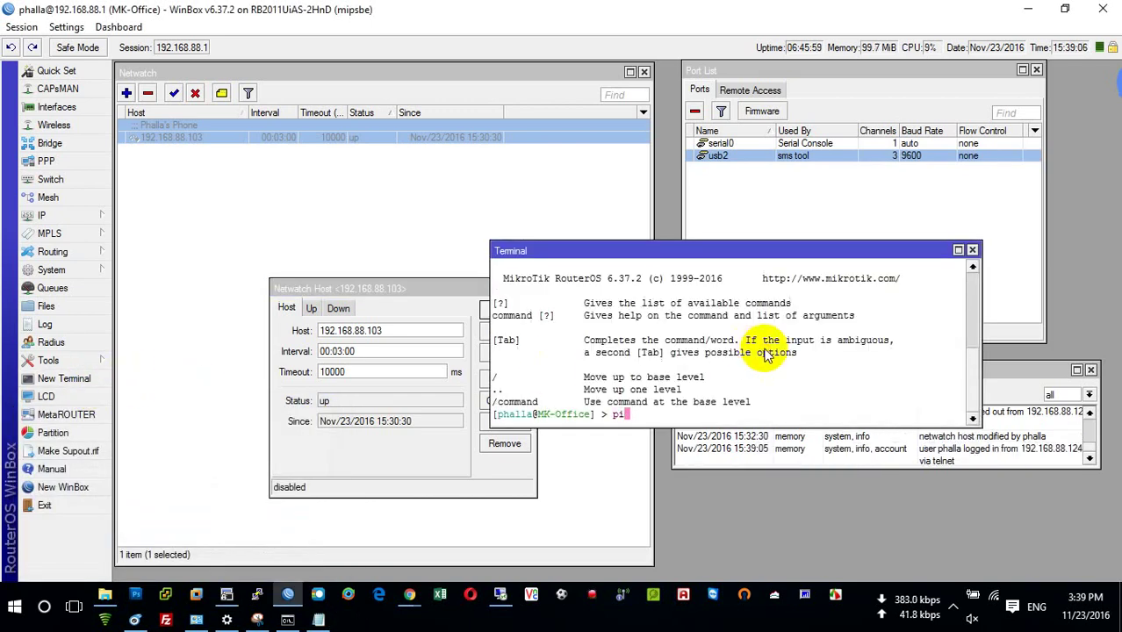
{"action": "type", "text": "ng 192.168.88.103"}
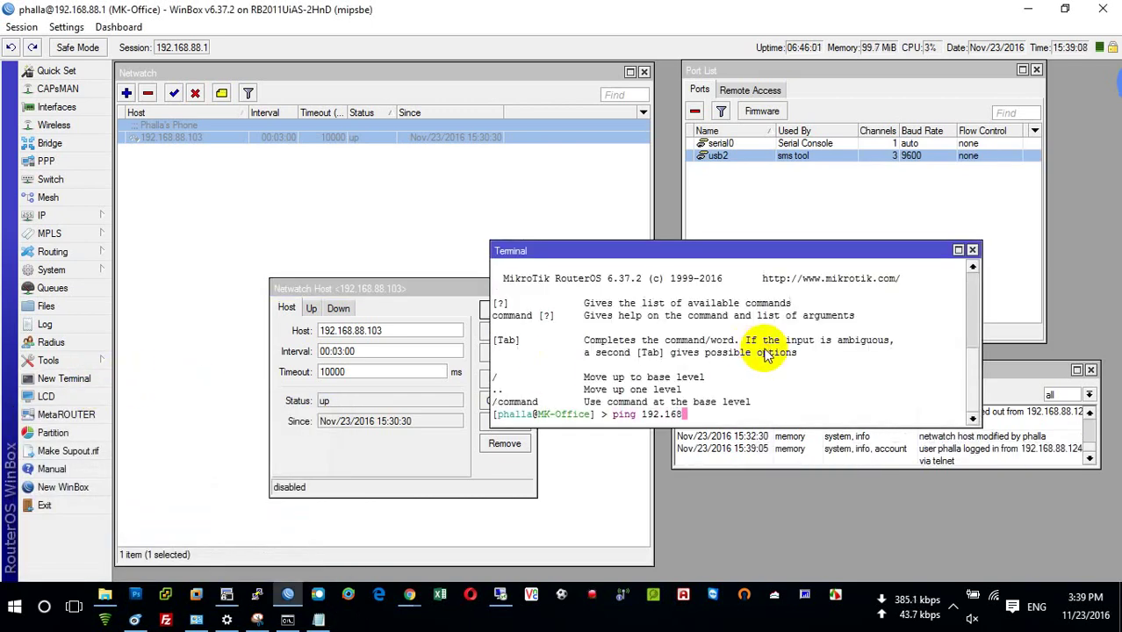
{"action": "key", "text": "Return"}
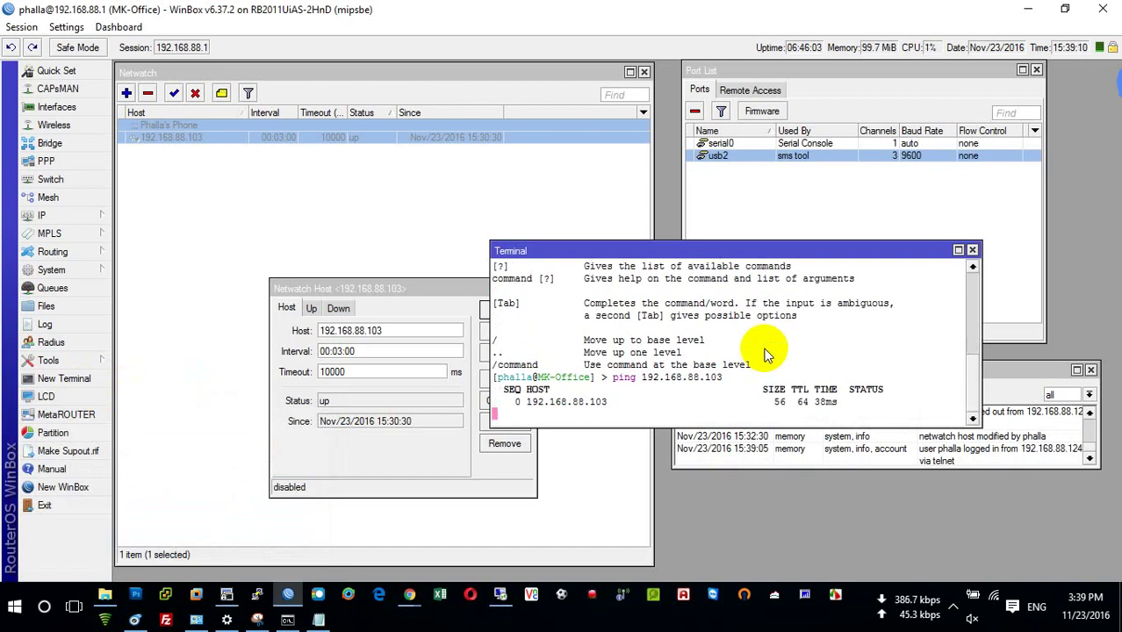
{"action": "key", "text": "ctrl+c"}
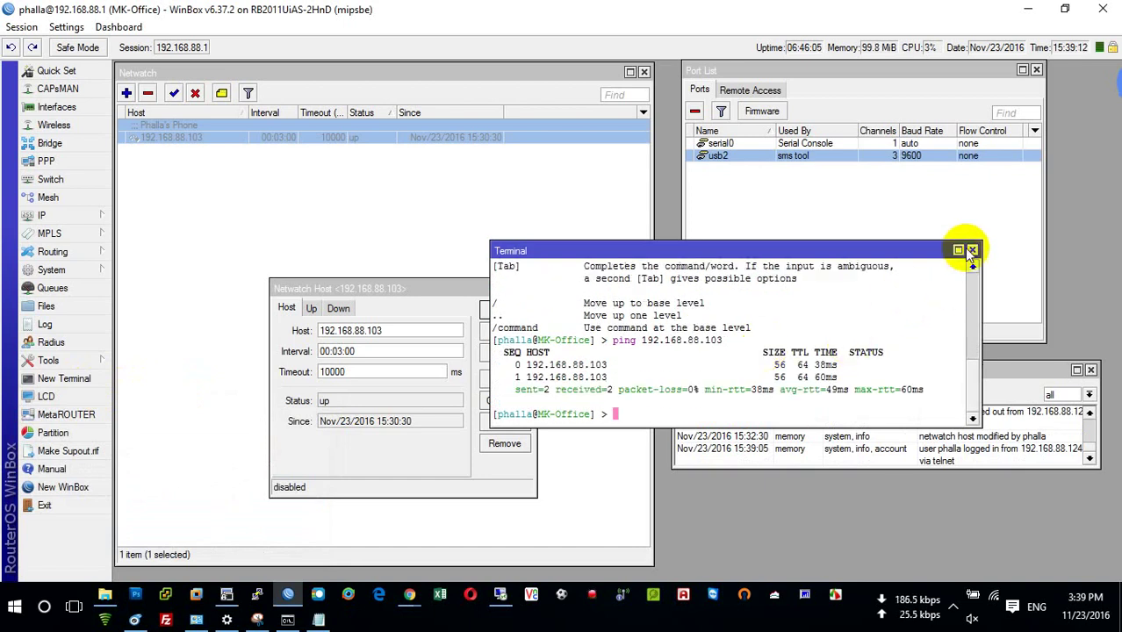
{"action": "left_click", "coordinate": [972, 251]}
- Enlarge the Netwatch host dialog on its On Up script and put the CurTime and HostName declarations on their own lines
{"action": "left_click", "coordinate": [312, 308]}
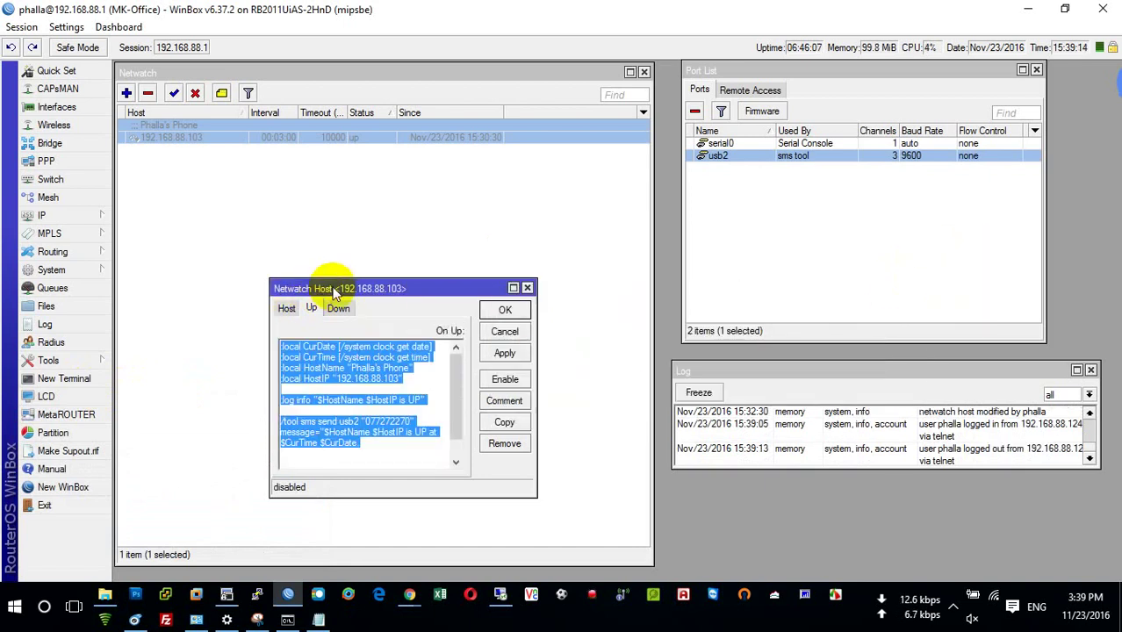
{"action": "left_click_drag", "start_coordinate": [338, 279], "coordinate": [348, 172]}
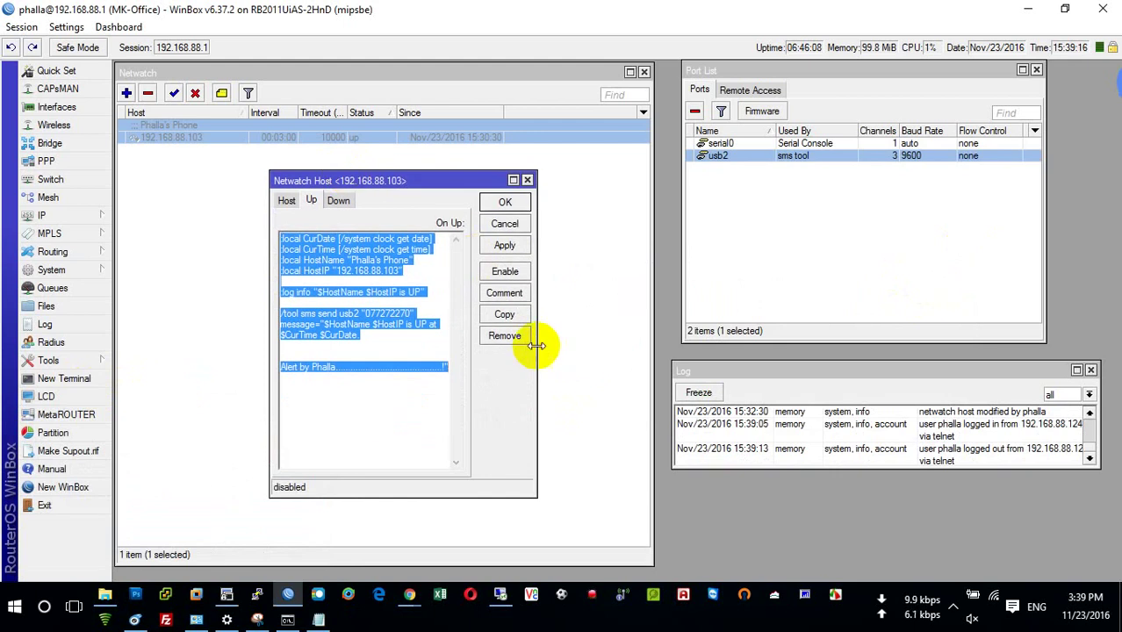
{"action": "left_click_drag", "start_coordinate": [537, 345], "coordinate": [758, 337]}
{"action": "left_click", "coordinate": [581, 330]}
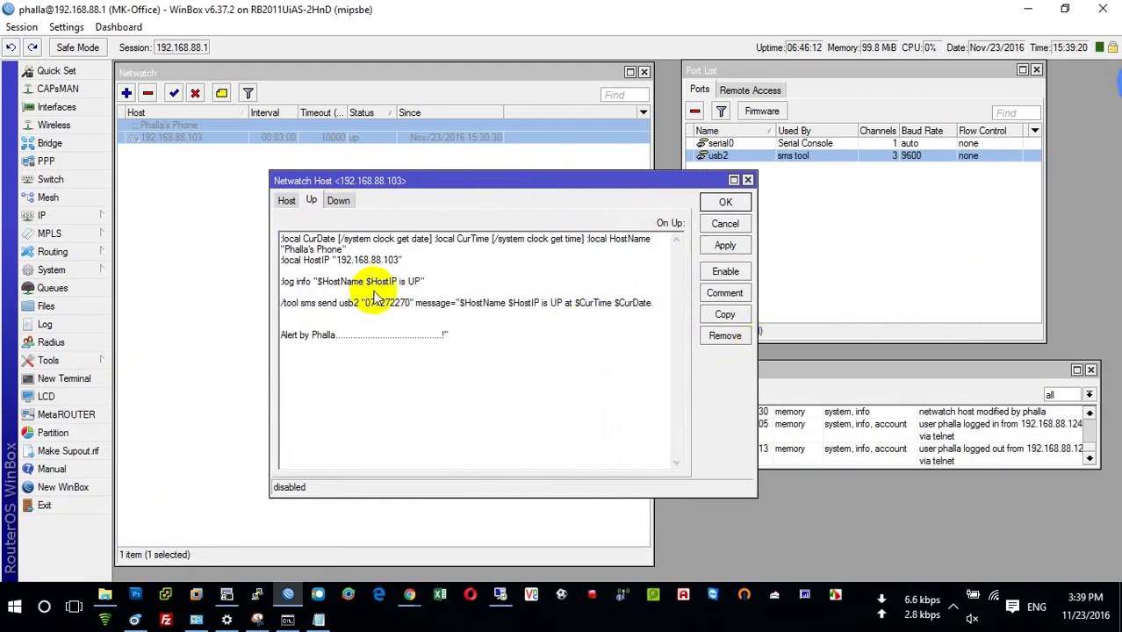
{"action": "left_click", "coordinate": [433, 245]}
{"action": "key", "text": "Return"}
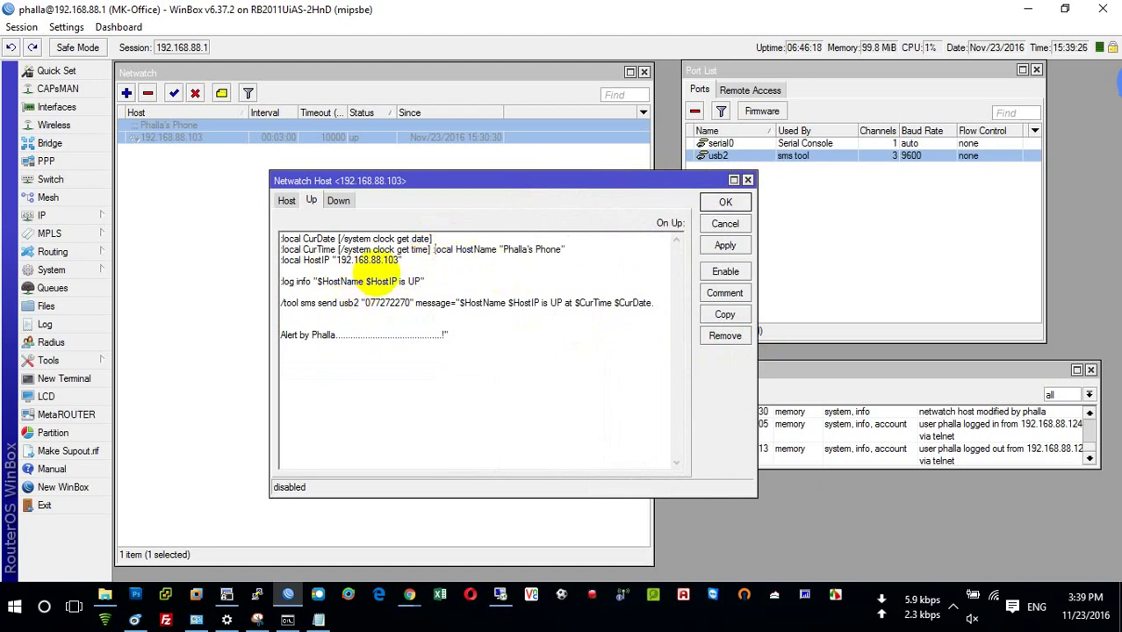
{"action": "key", "text": "Return"}
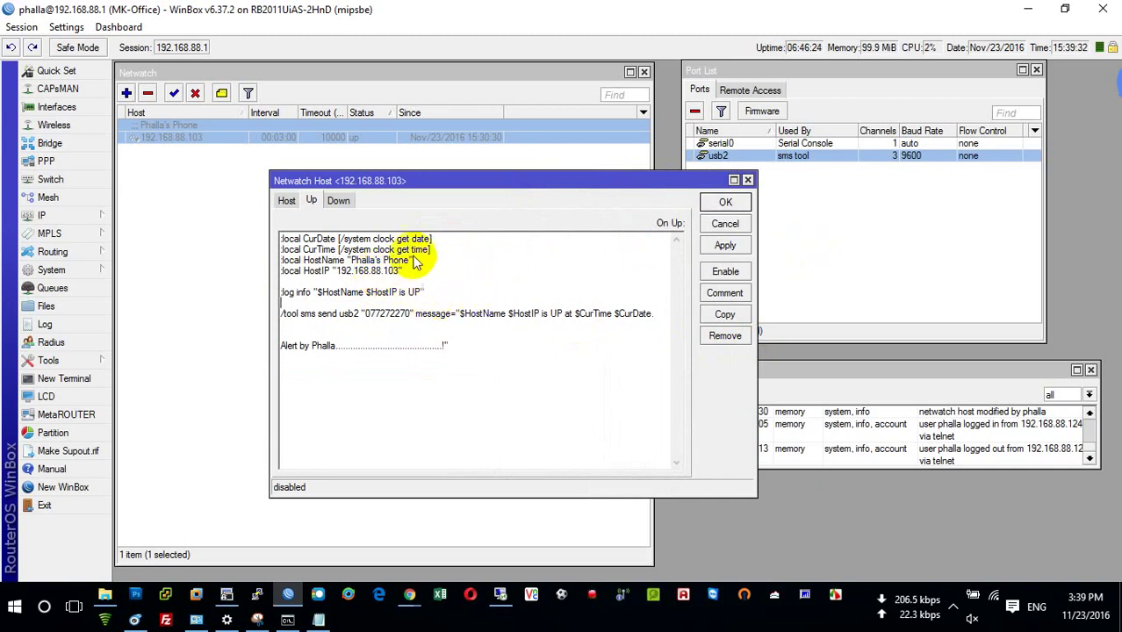
- Highlight the On Up script's CurDate, CurTime, HostName, HostIP and log info lines one after another
{"action": "left_click_drag", "start_coordinate": [434, 239], "coordinate": [275, 244]}
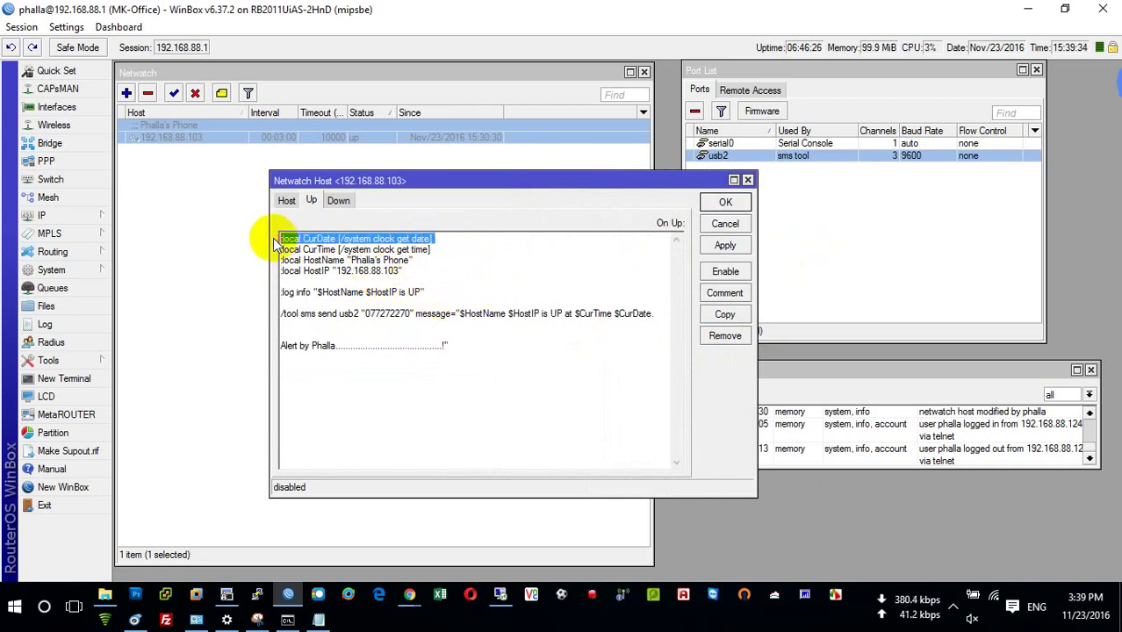
{"action": "left_click_drag", "start_coordinate": [433, 250], "coordinate": [285, 256]}
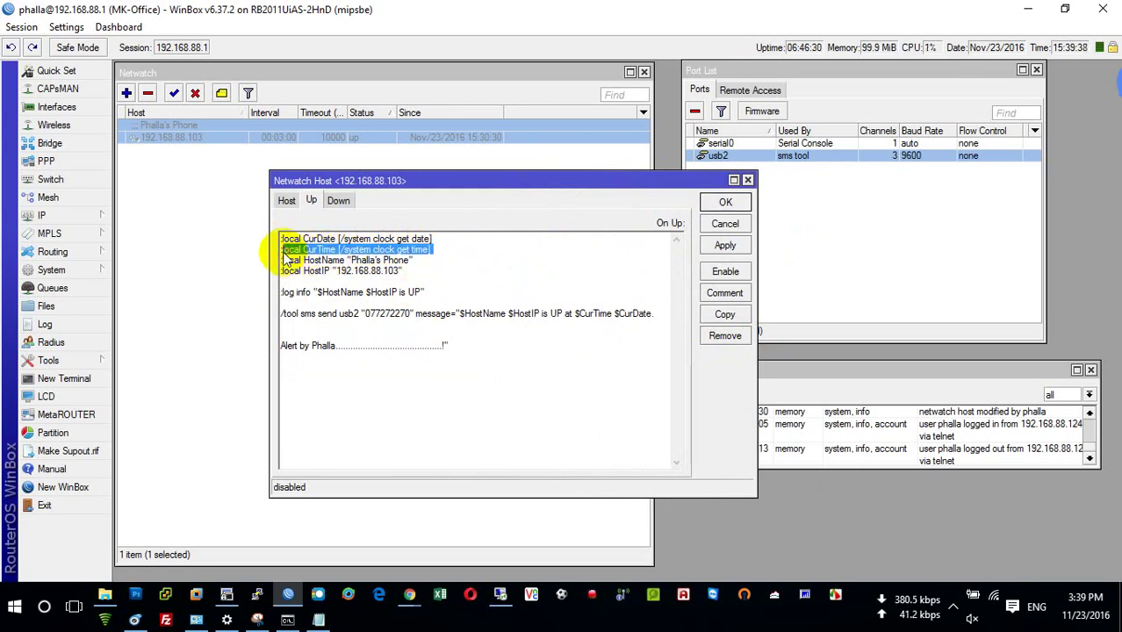
{"action": "left_click_drag", "start_coordinate": [411, 261], "coordinate": [280, 266]}
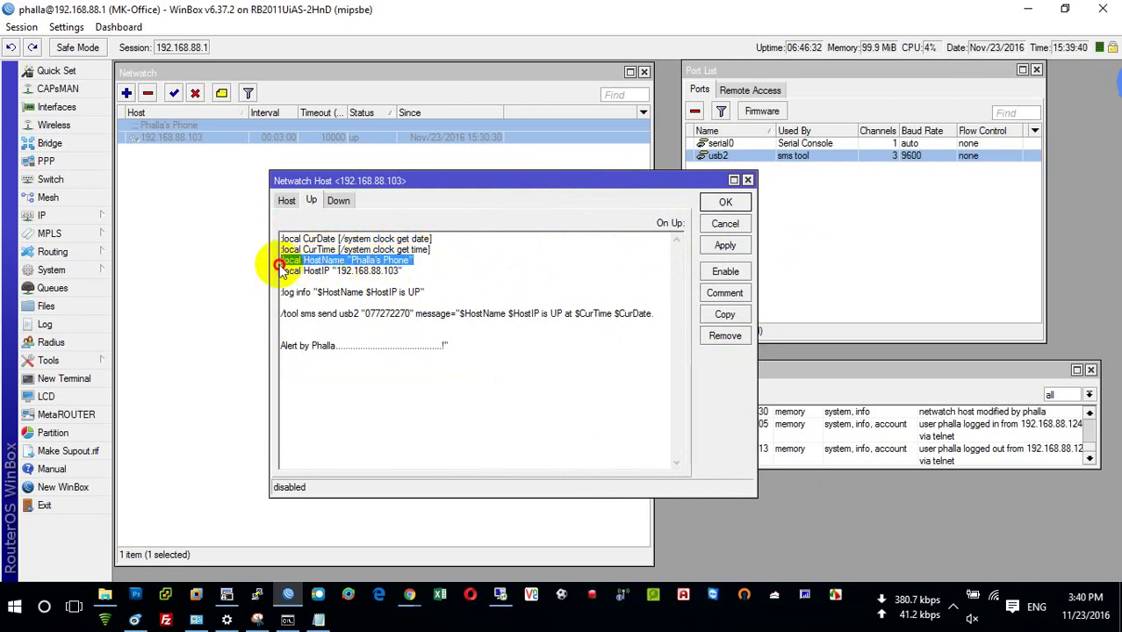
{"action": "left_click_drag", "start_coordinate": [404, 272], "coordinate": [280, 275]}
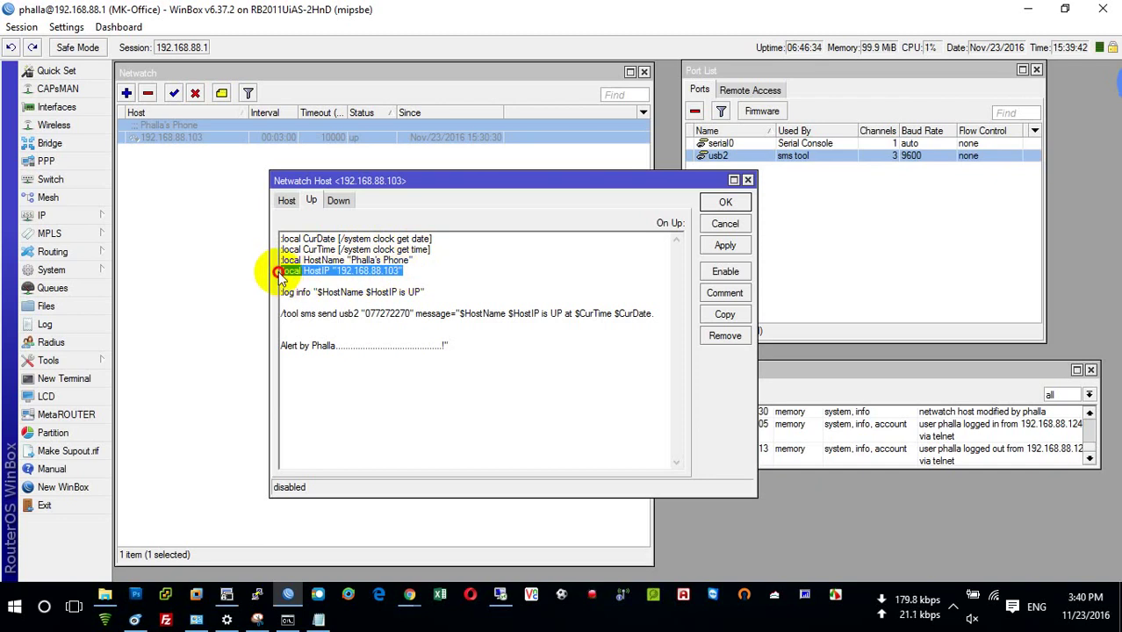
{"action": "left_click_drag", "start_coordinate": [430, 292], "coordinate": [283, 293]}
{"action": "left_click", "coordinate": [298, 297]}
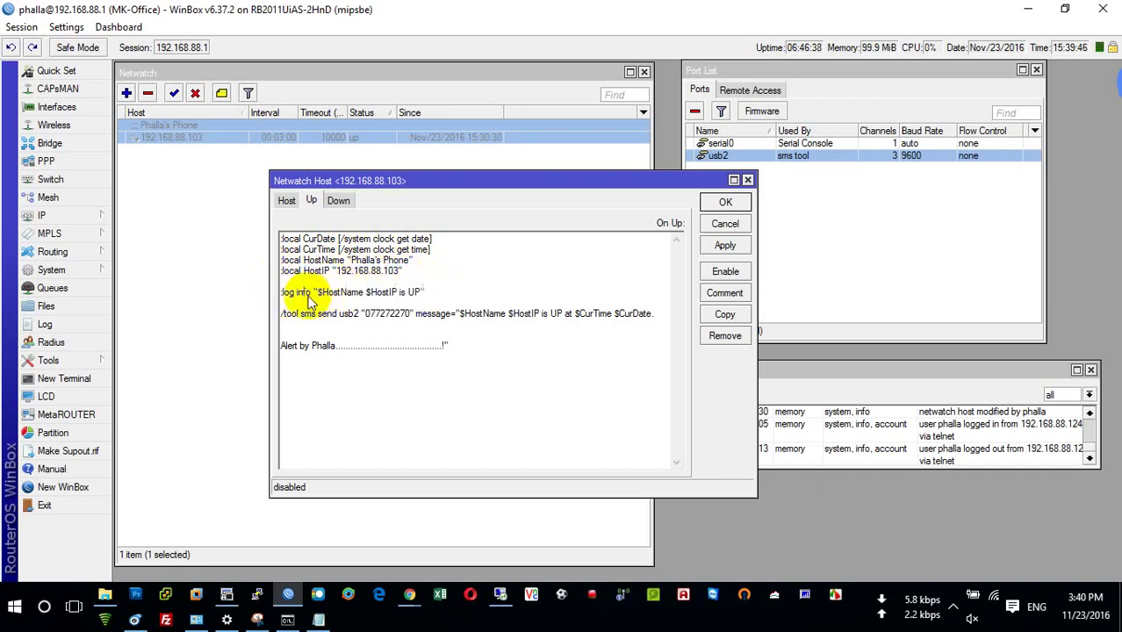
- Move the Netwatch host dialog clear of the Log window and highlight the log info line in the On Up script
{"action": "left_click", "coordinate": [917, 443]}
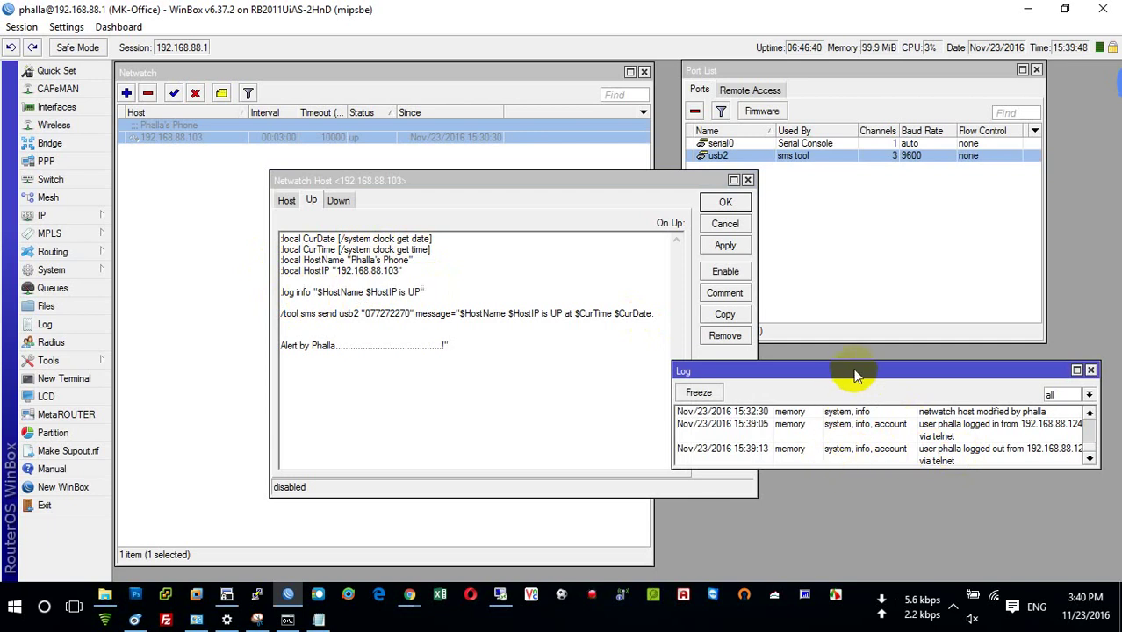
{"action": "left_click_drag", "start_coordinate": [515, 189], "coordinate": [426, 178]}
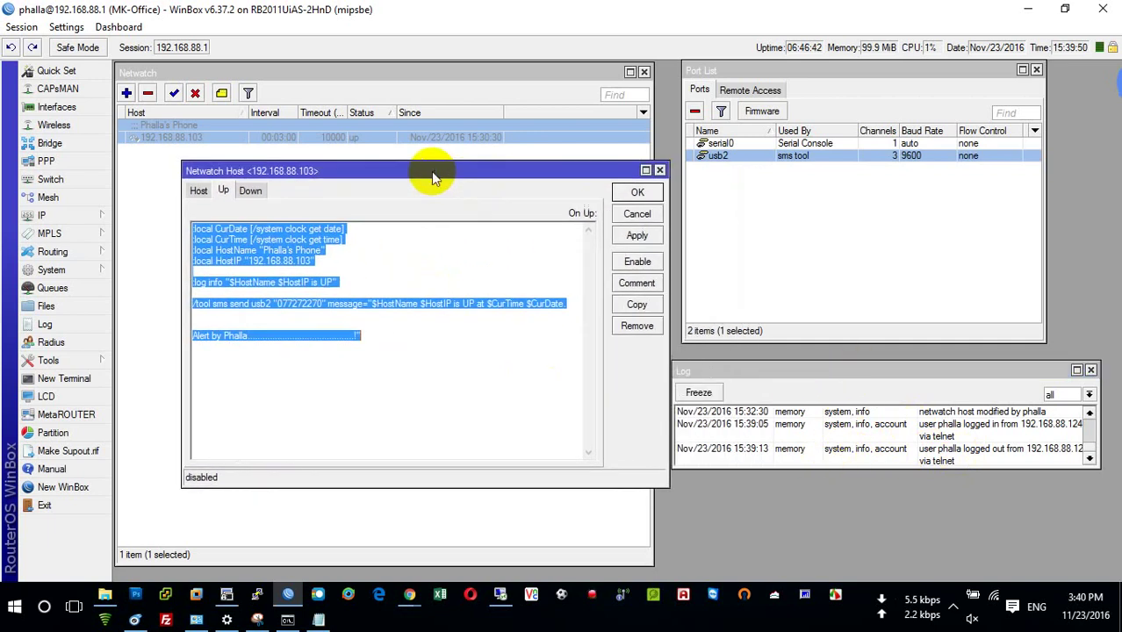
{"action": "left_click", "coordinate": [343, 284]}
{"action": "left_click_drag", "start_coordinate": [348, 283], "coordinate": [188, 283]}
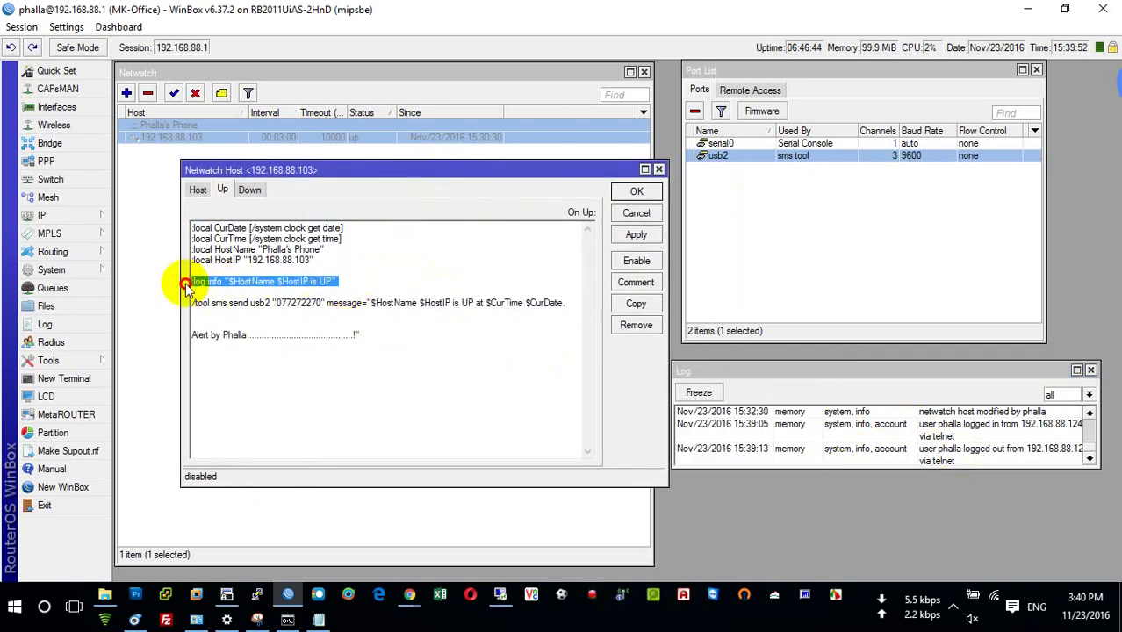
- Write the note "this line will write down a log on router" in the Windows Run box
{"action": "key", "text": "super+r"}
{"action": "type", "text": "thi"}
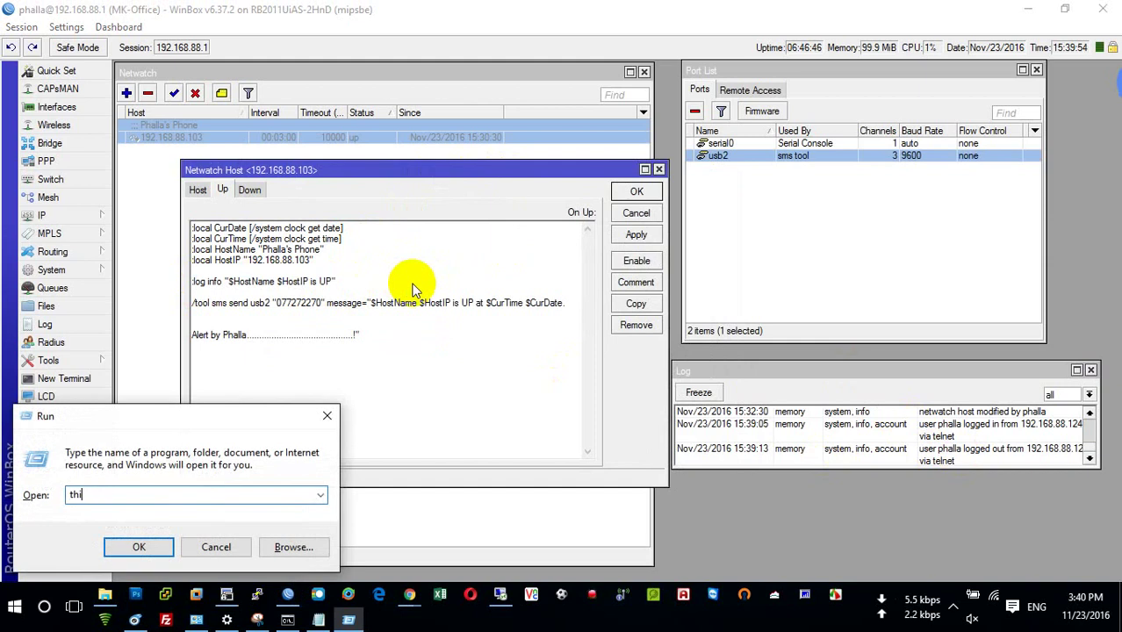
{"action": "type", "text": "s line will write down a "}
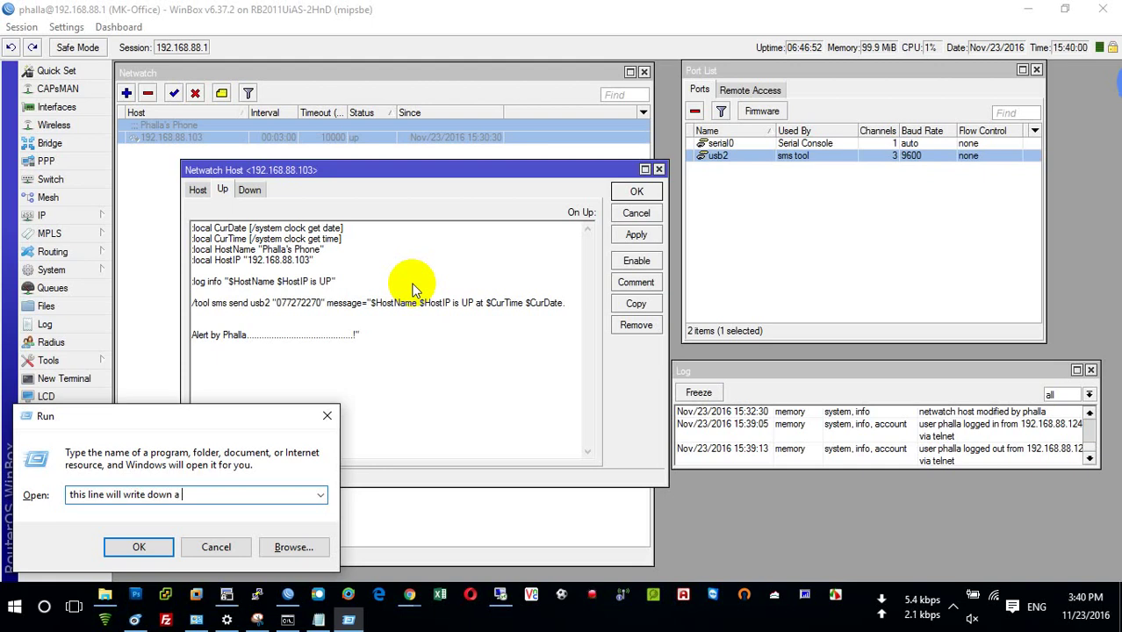
{"action": "type", "text": "log on router"}
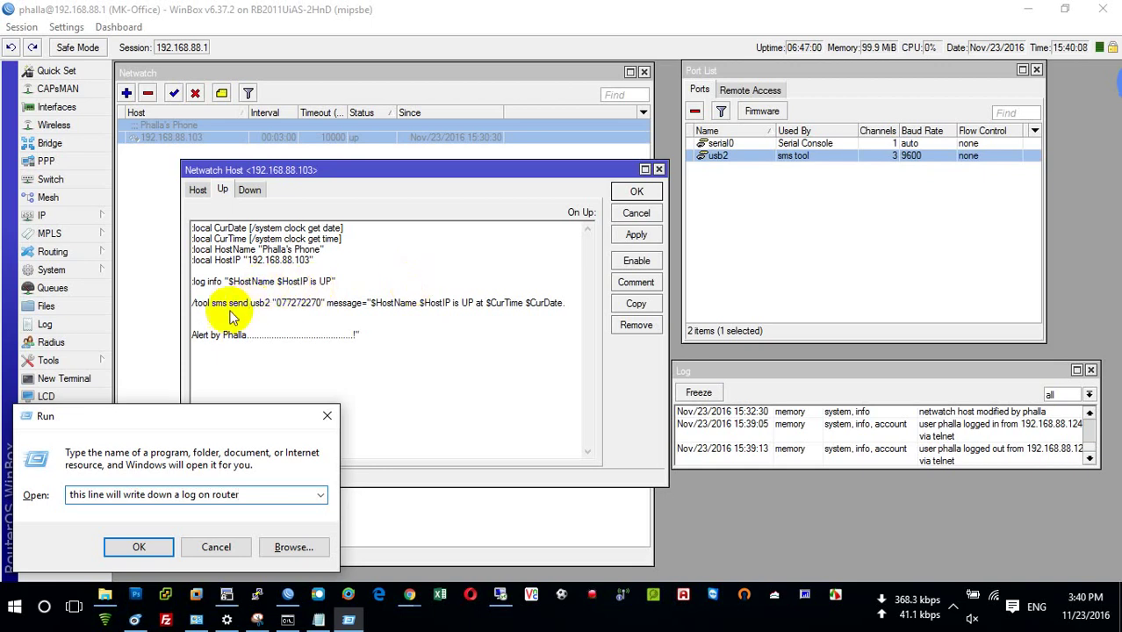
- Highlight the recipient number in the script's SMS command, write the note "This is my phone number" in the Run box, and return to the script
{"action": "left_click_drag", "start_coordinate": [193, 307], "coordinate": [358, 349]}
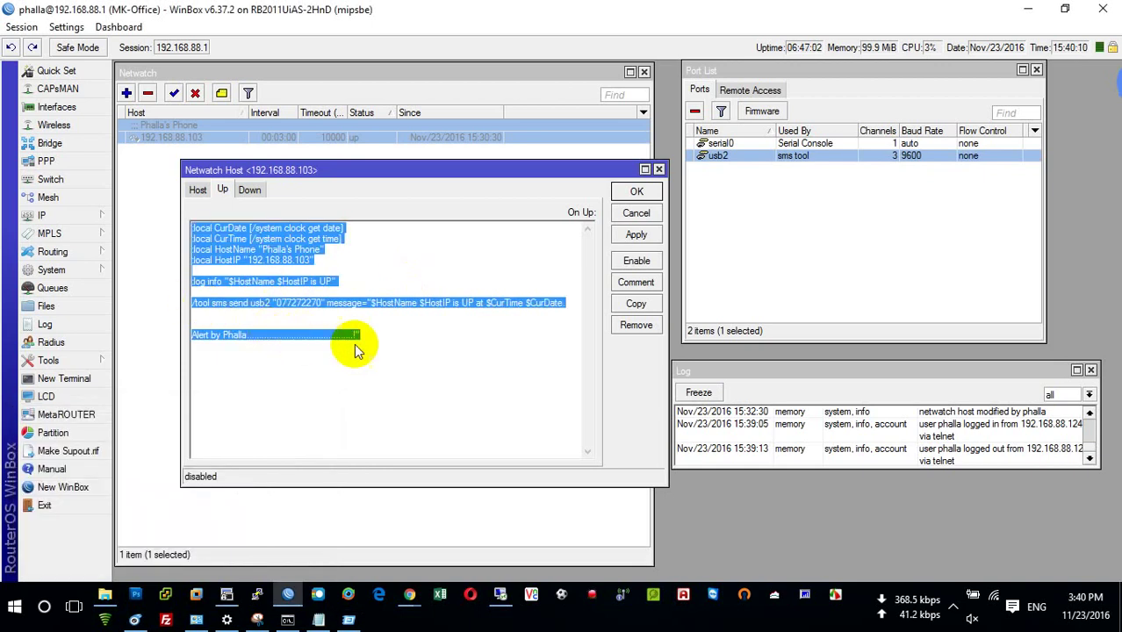
{"action": "left_click", "coordinate": [355, 346]}
{"action": "left_click_drag", "start_coordinate": [322, 313], "coordinate": [275, 309]}
{"action": "key", "text": "super+r"}
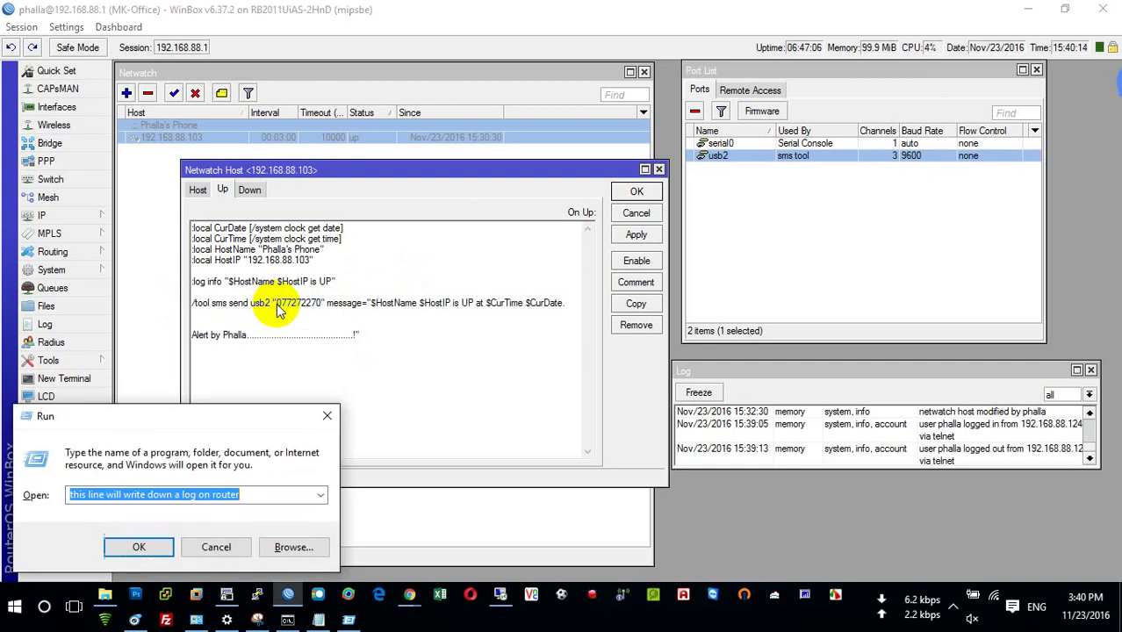
{"action": "type", "text": "This "}
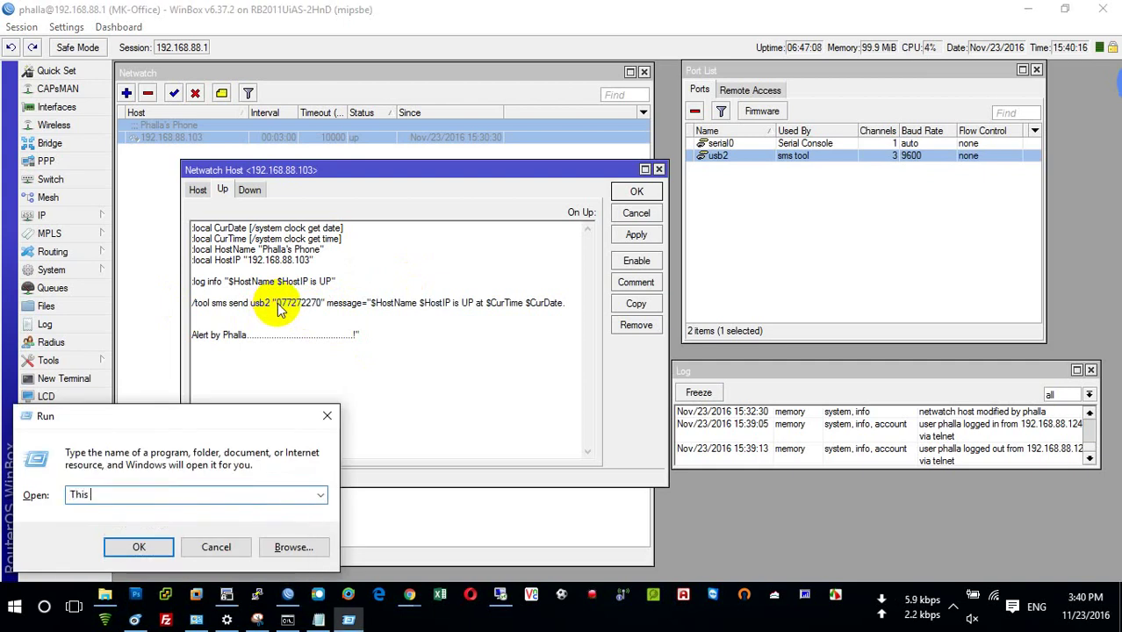
{"action": "type", "text": "is my pho"}
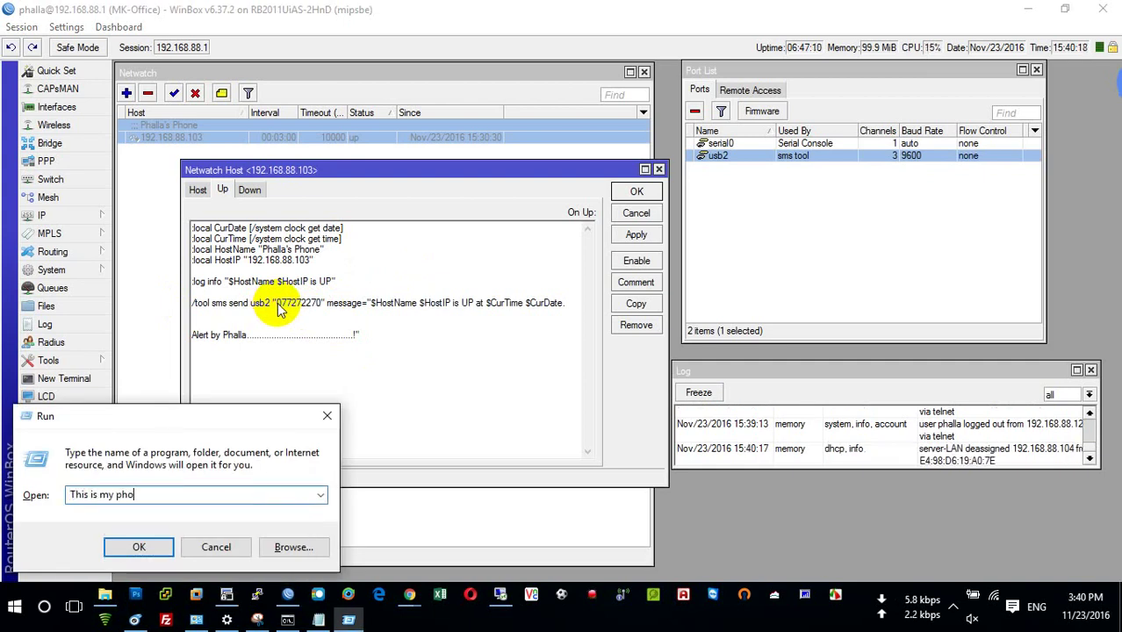
{"action": "type", "text": "ne number"}
{"action": "left_click", "coordinate": [370, 314]}
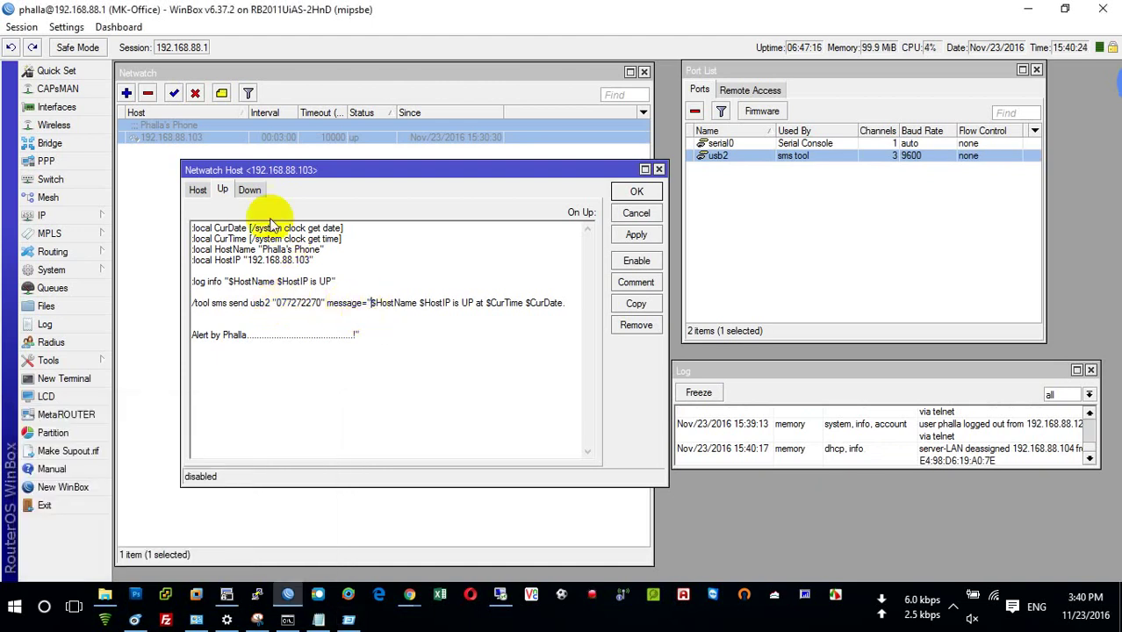
- Put the CurTime and HostName declarations of the On Down script on their own lines
{"action": "left_click", "coordinate": [250, 190]}
{"action": "key", "text": "ctrl+a"}
{"action": "left_click", "coordinate": [344, 229]}
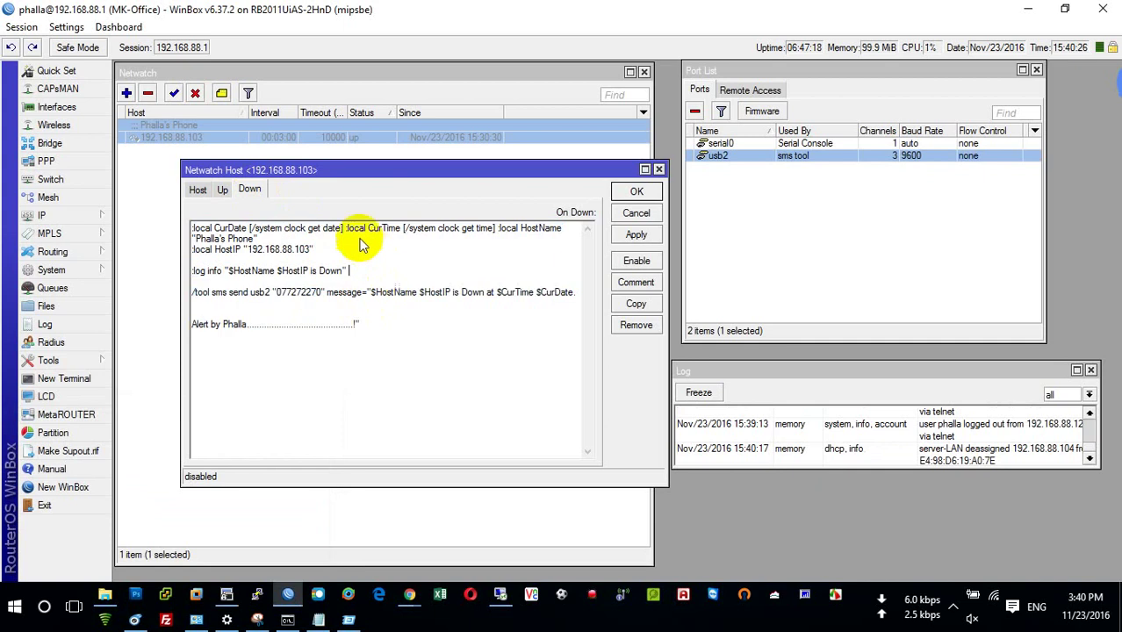
{"action": "key", "text": "Return"}
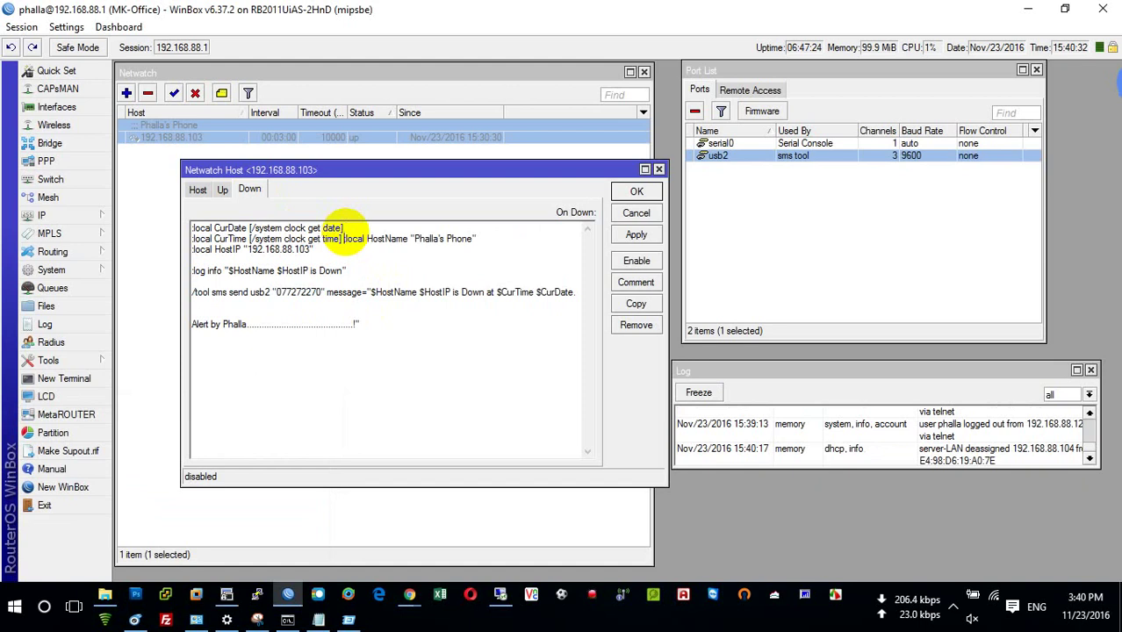
{"action": "key", "text": "Return"}
{"action": "key", "text": "Down"}
{"action": "key", "text": "Down"}
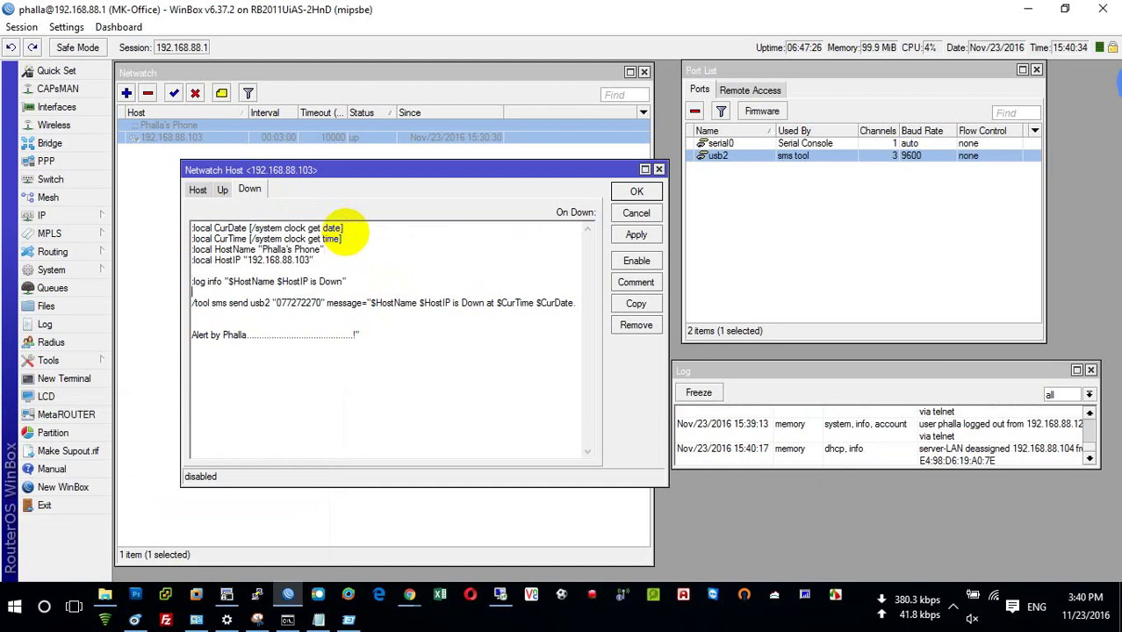
- Switch to iTools to view the mirrored phone screen, write the note "now my phone no any sms" in the Run box, and dismiss it
{"action": "mouse_move", "coordinate": [226, 619]}
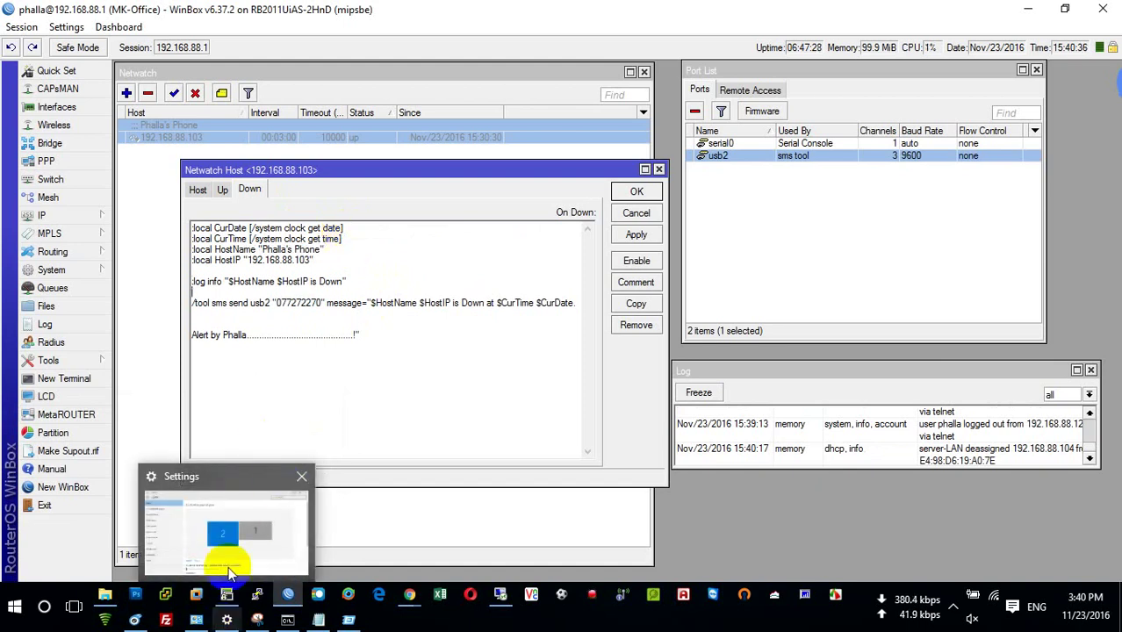
{"action": "left_click", "coordinate": [134, 620]}
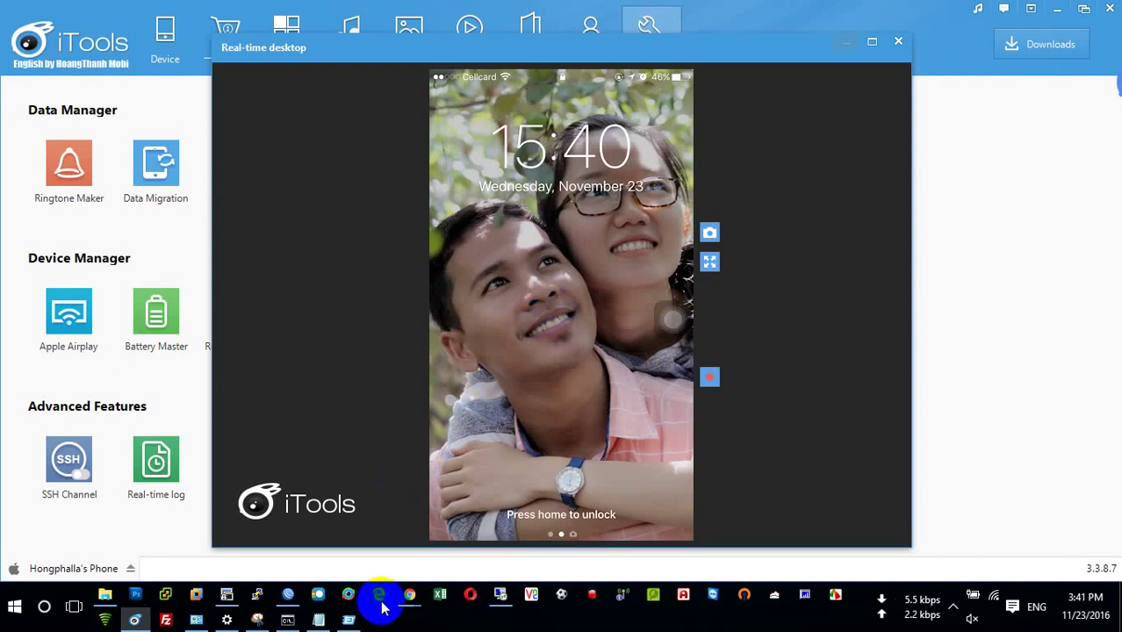
{"action": "left_click", "coordinate": [351, 622]}
{"action": "type", "text": "no"}
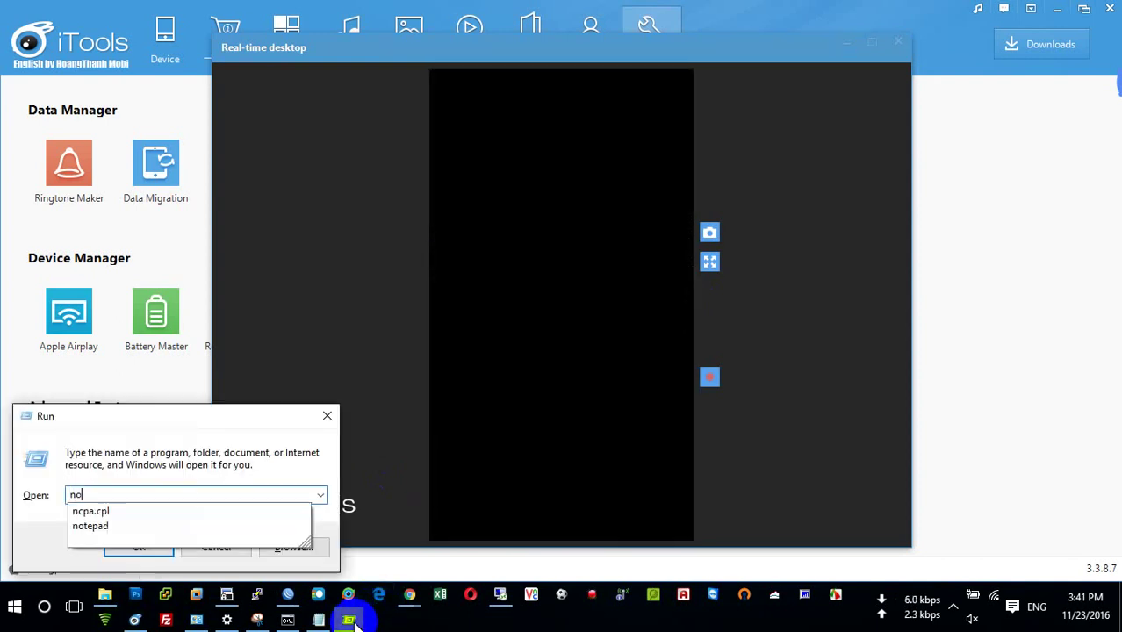
{"action": "type", "text": "w my ph"}
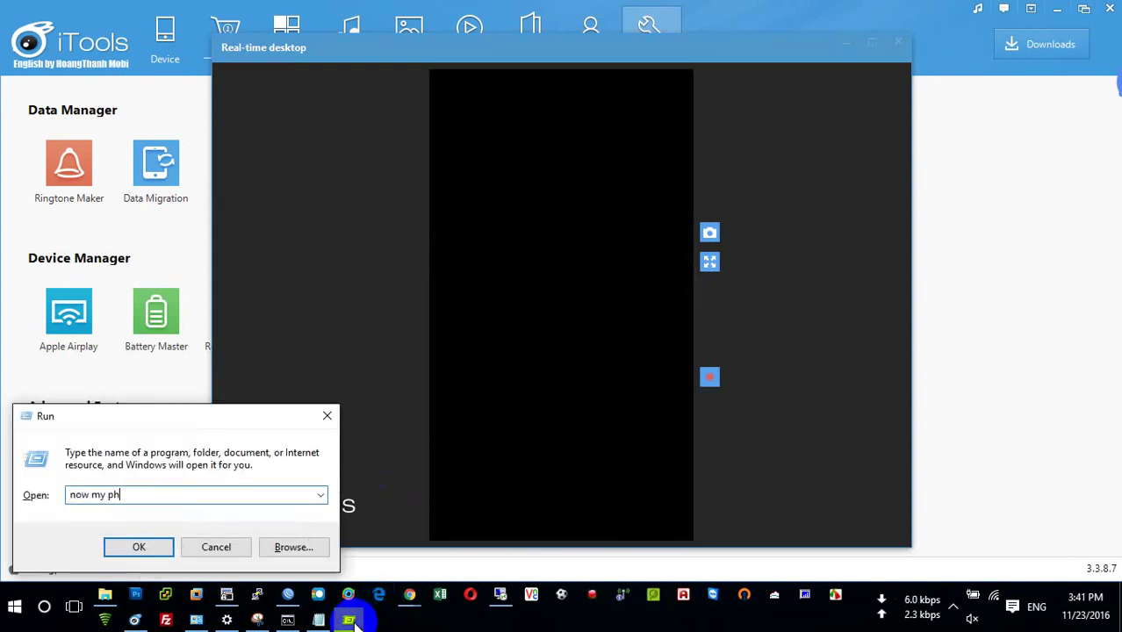
{"action": "type", "text": "one no any sms"}
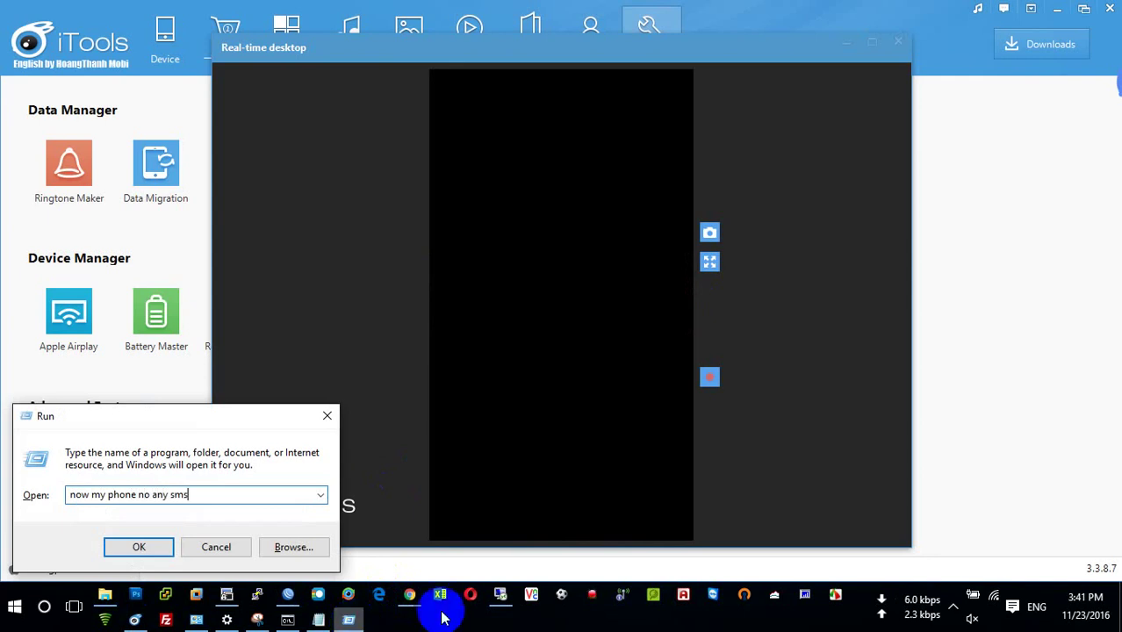
{"action": "left_click", "coordinate": [327, 415]}
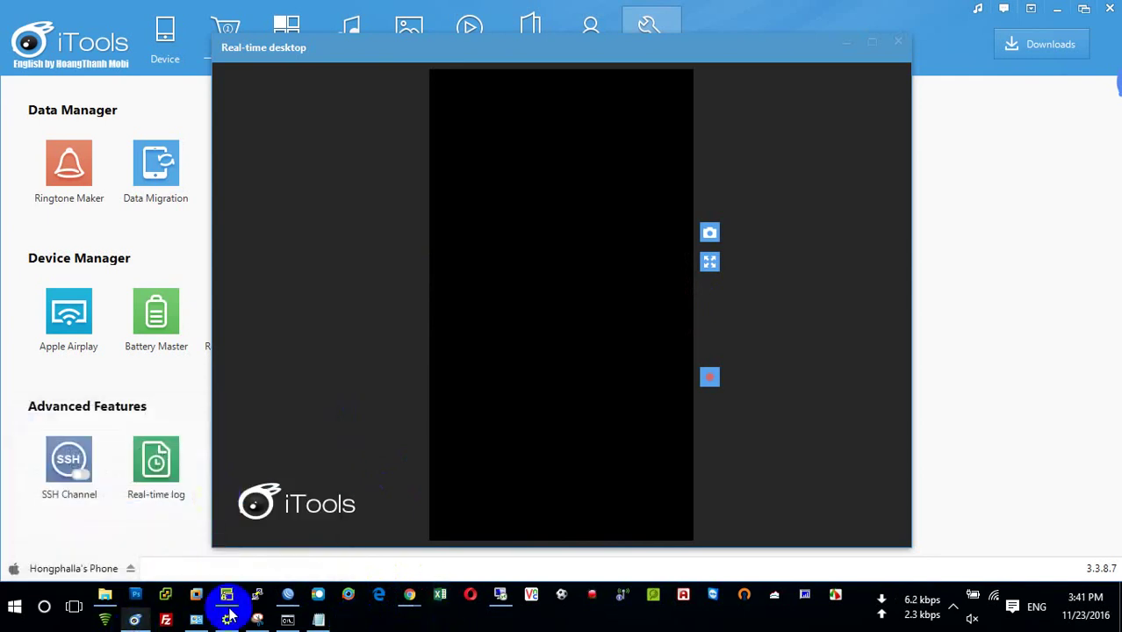
- Switch to WinBox, cancel the Netwatch host dialog, and write the note "I will enable this to see an sms alert" in the Run box
{"action": "left_click", "coordinate": [288, 594]}
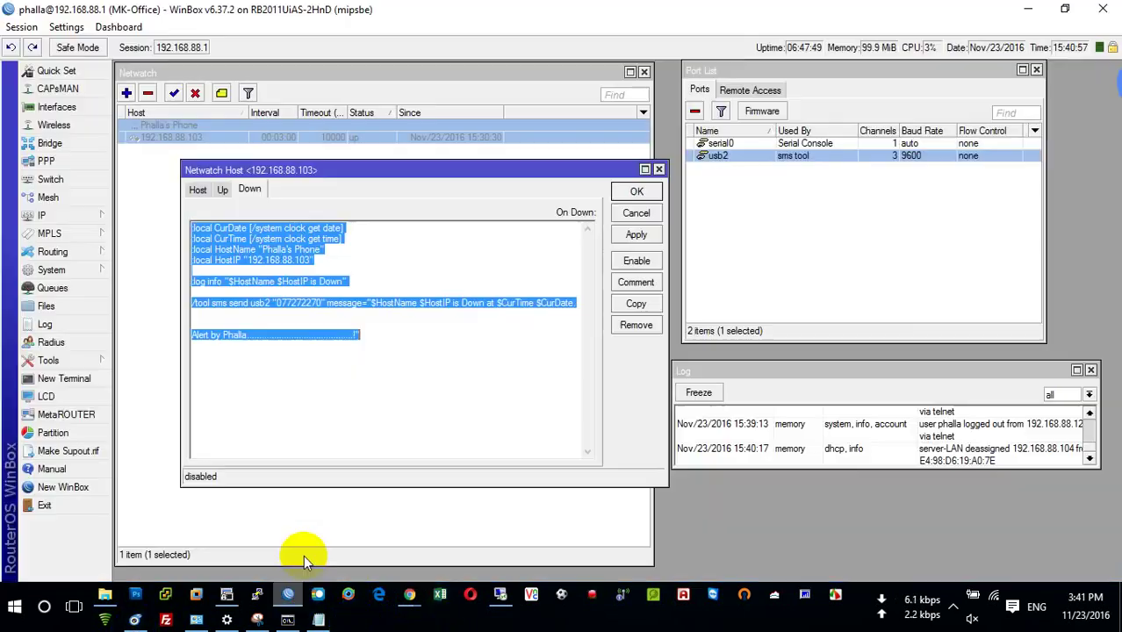
{"action": "left_click", "coordinate": [636, 213]}
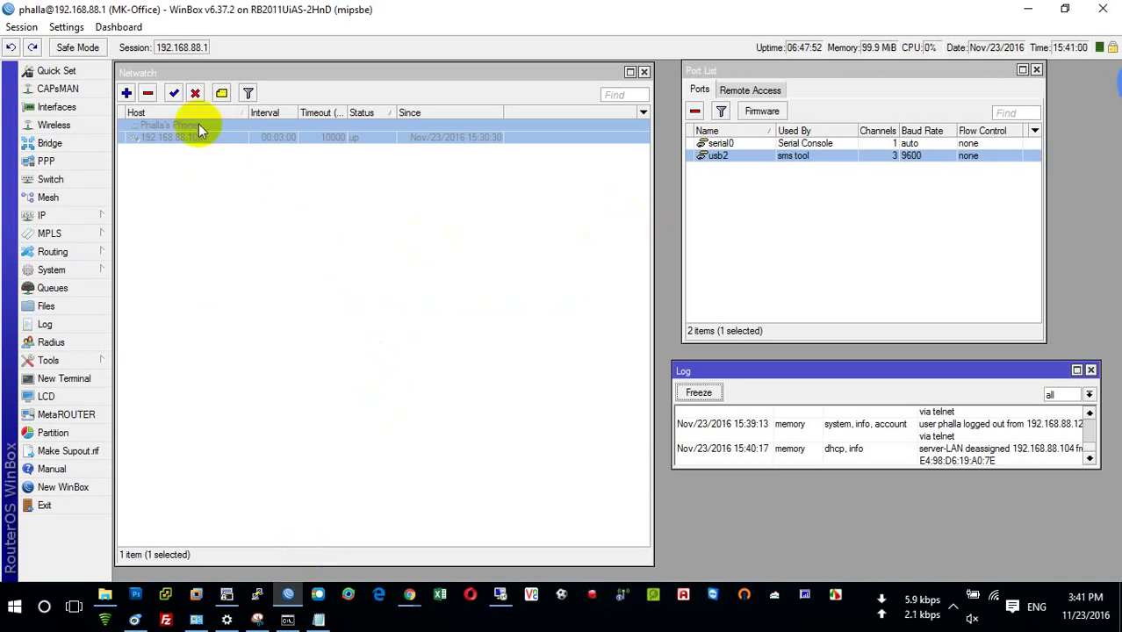
{"action": "key", "text": "super+r"}
{"action": "type", "text": "l wi"}
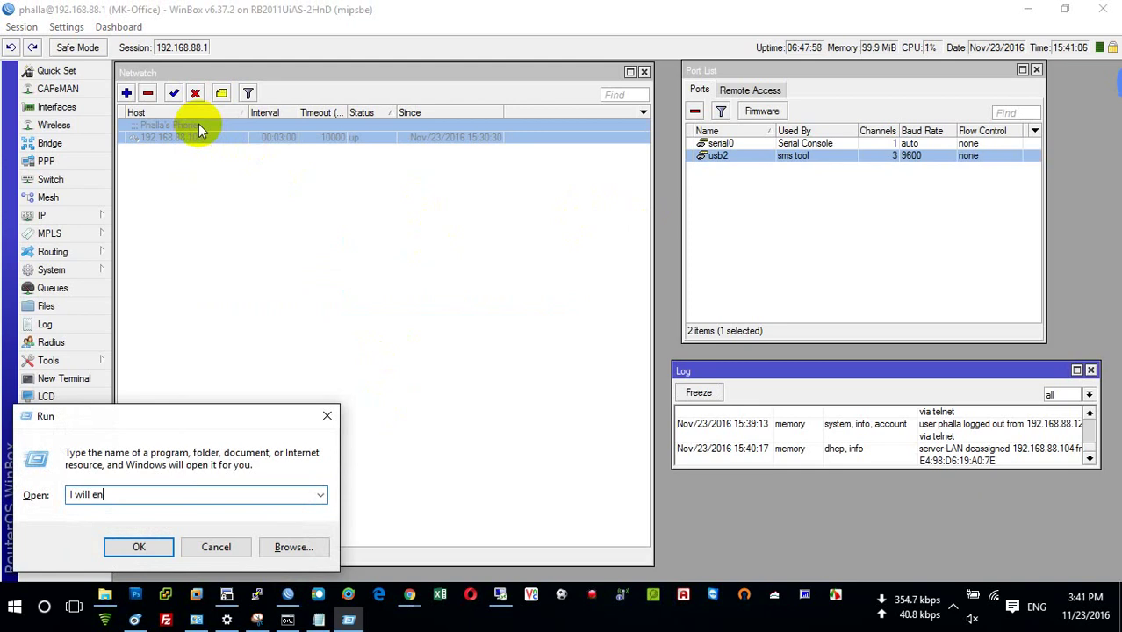
{"action": "type", "text": "ll enable this"}
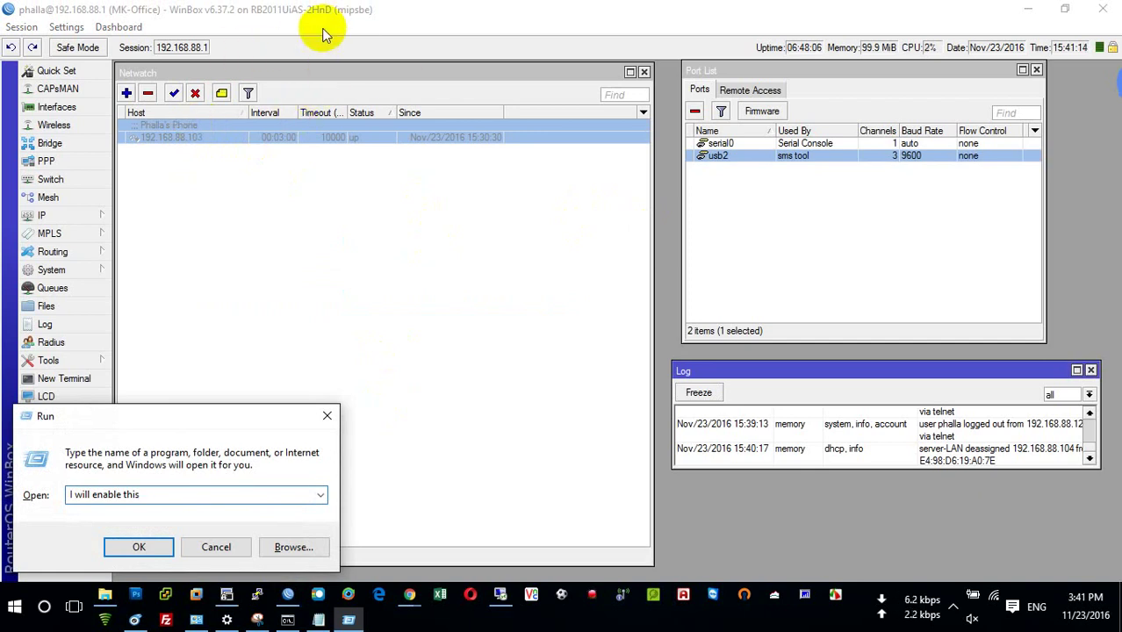
{"action": "type", "text": "to see an sms alert"}
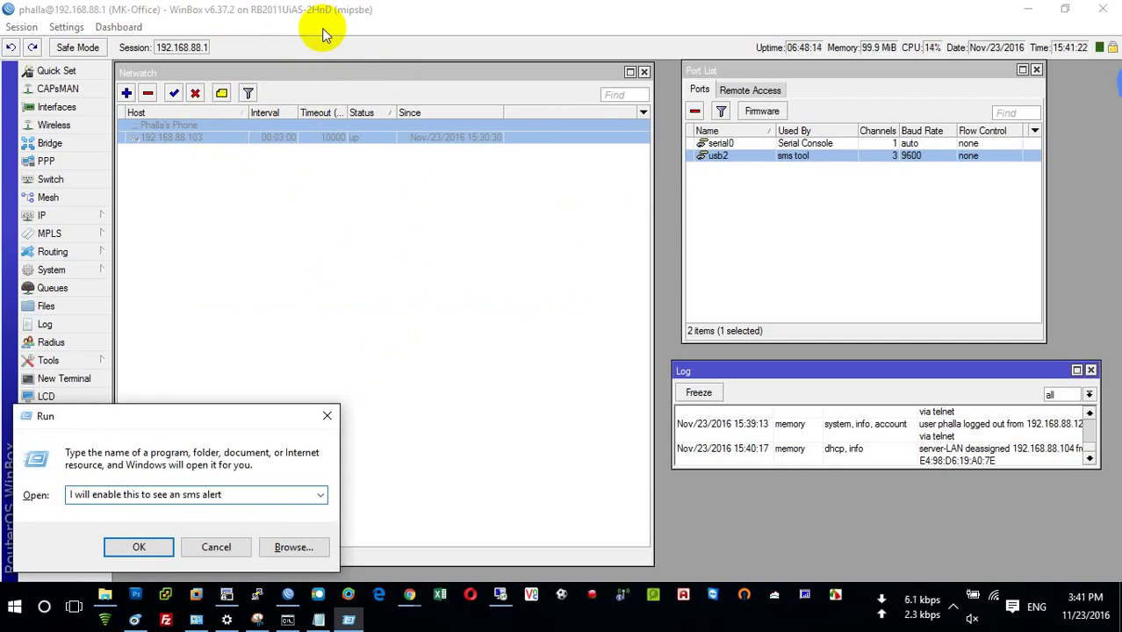
{"action": "left_click", "coordinate": [324, 416]}
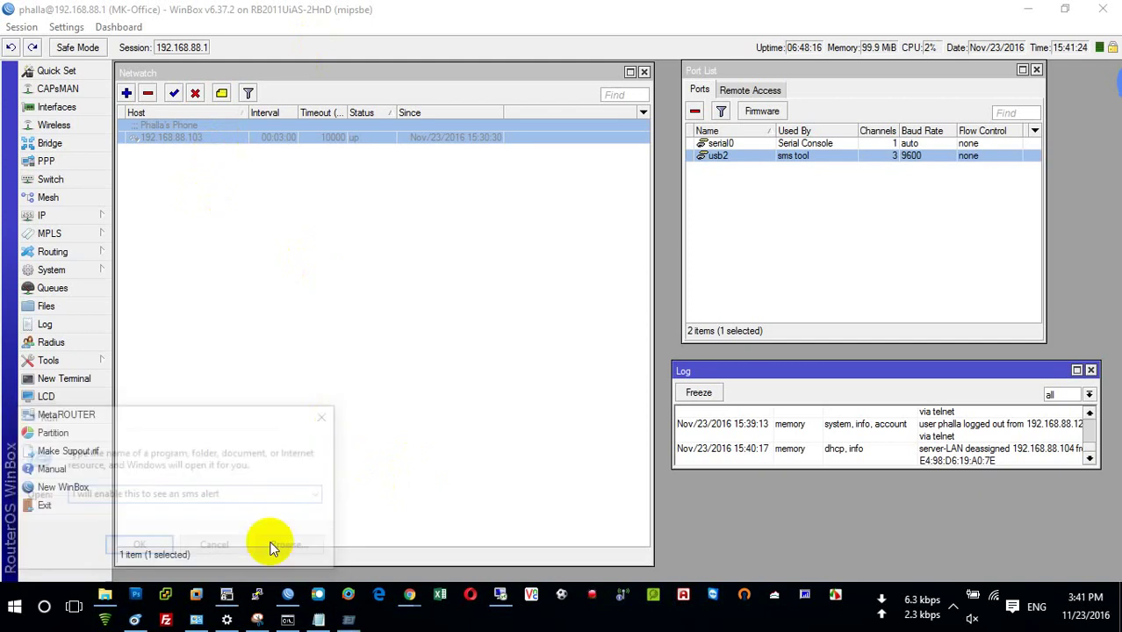
- Check the mirrored phone's lock screen in iTools, and make the Log window taller in WinBox
{"action": "left_click", "coordinate": [137, 619]}
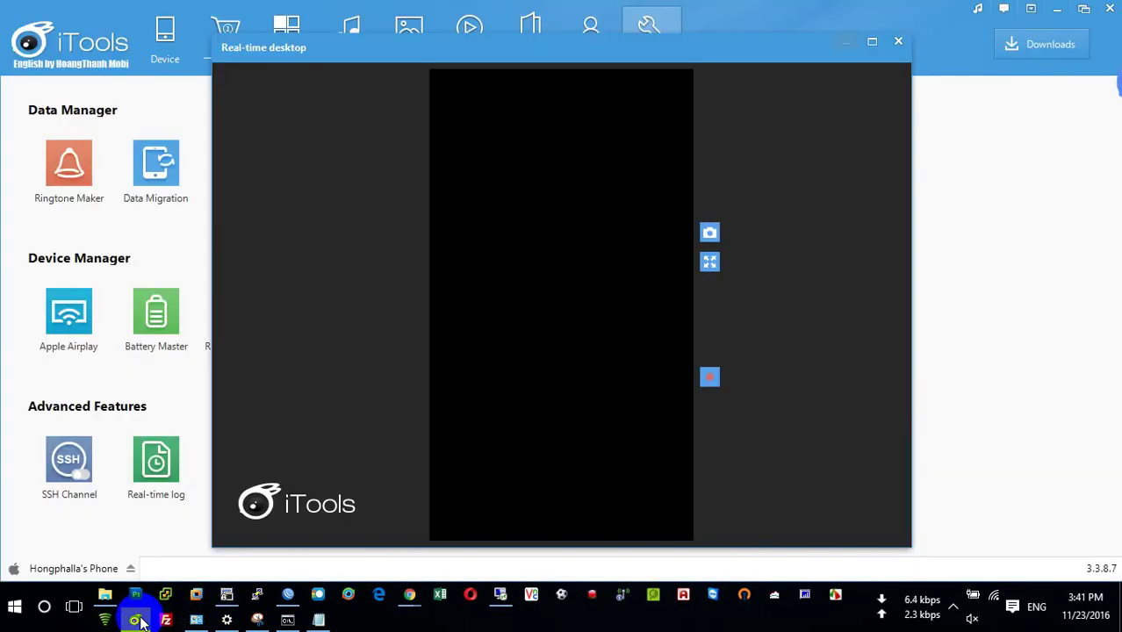
{"action": "left_click", "coordinate": [473, 396]}
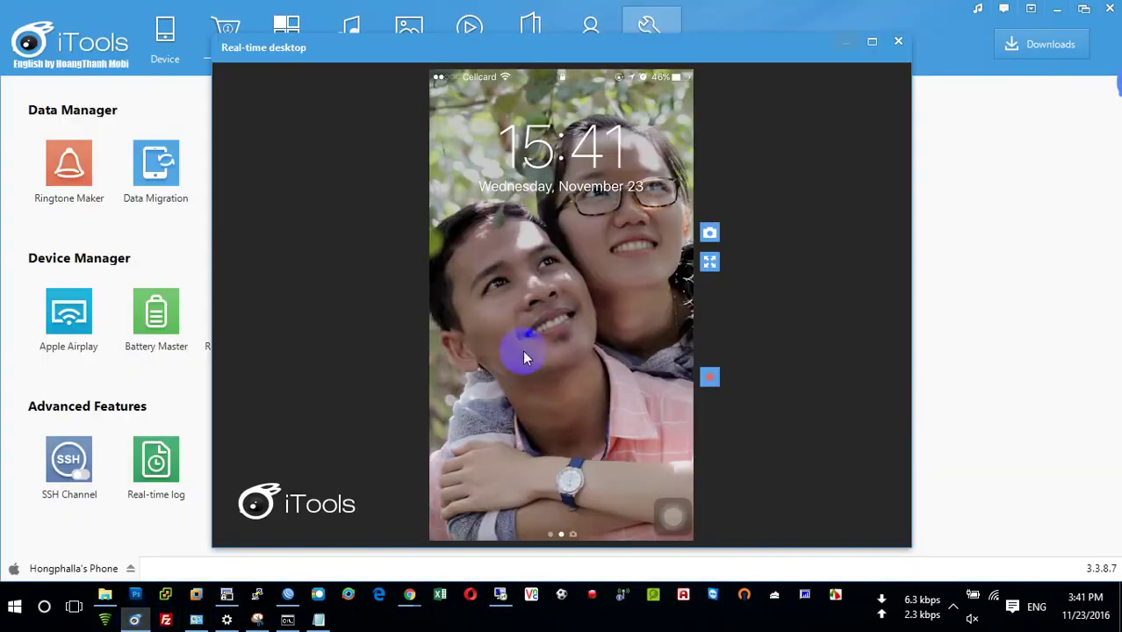
{"action": "left_click", "coordinate": [288, 594]}
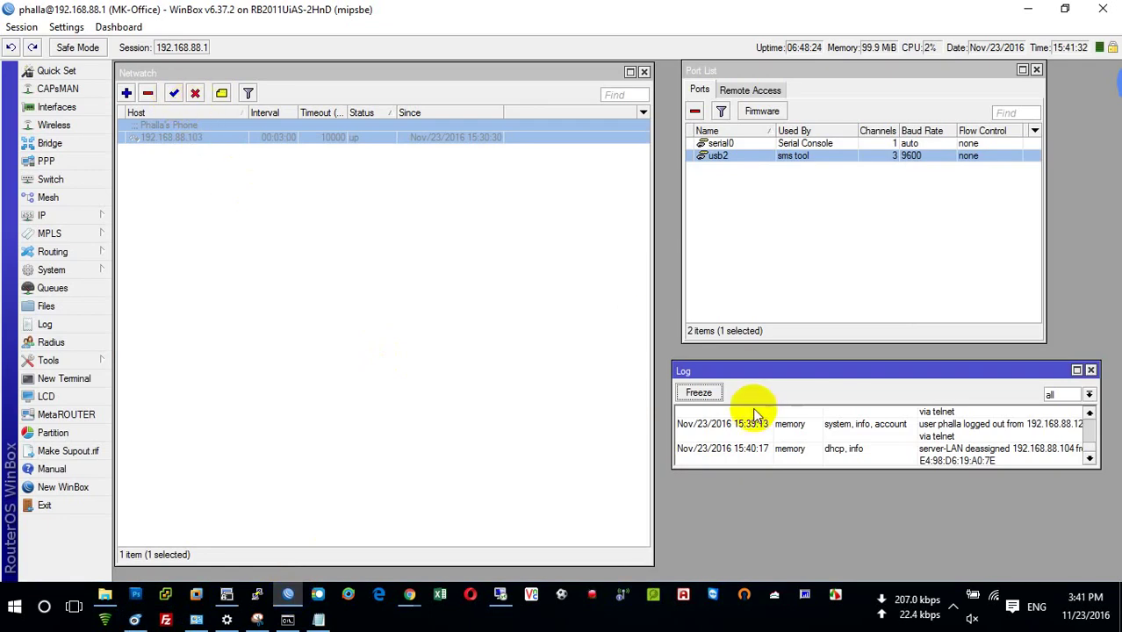
{"action": "left_click_drag", "start_coordinate": [852, 470], "coordinate": [850, 495]}
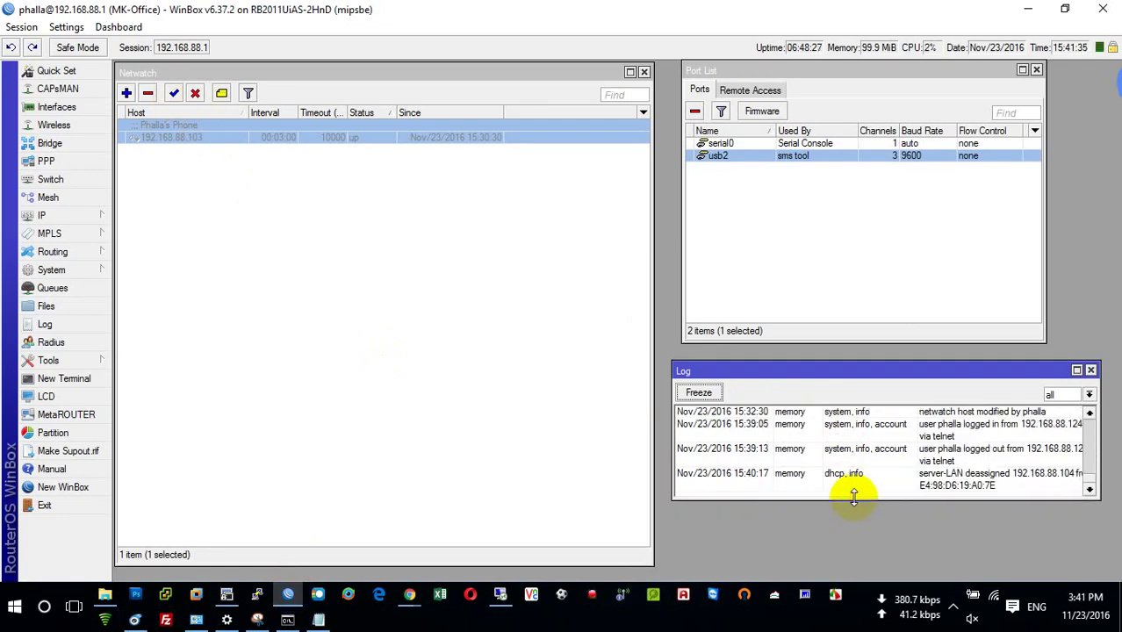
- Enable the Netwatch entry for 192.168.88.103 and check the mirrored phone in iTools for the SMS alert
{"action": "left_click", "coordinate": [174, 93]}
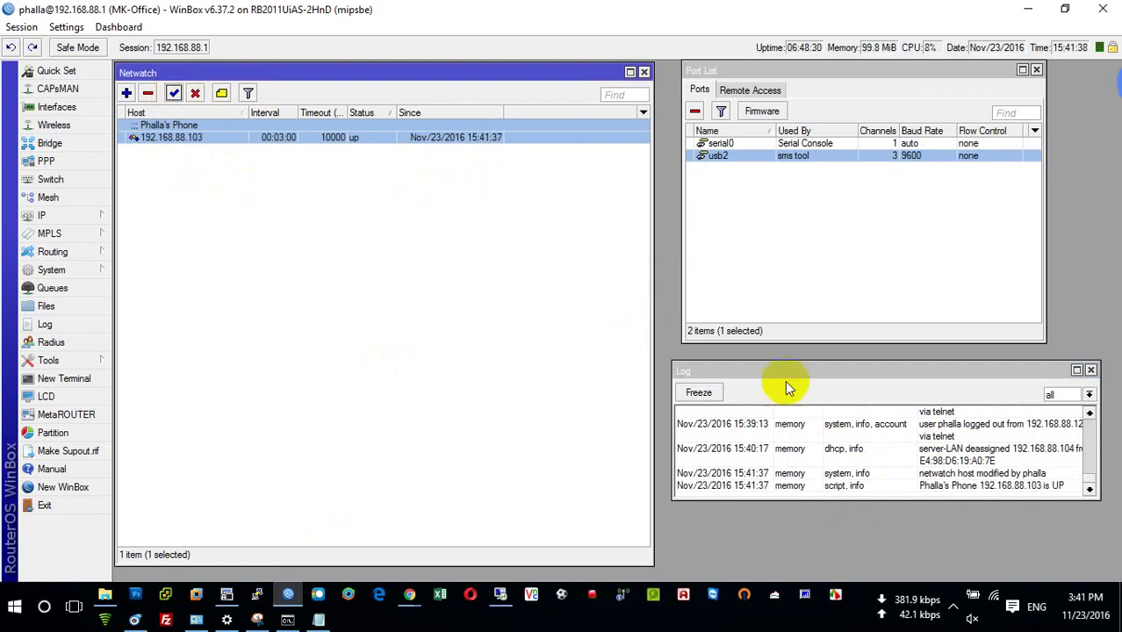
{"action": "left_click", "coordinate": [1065, 494]}
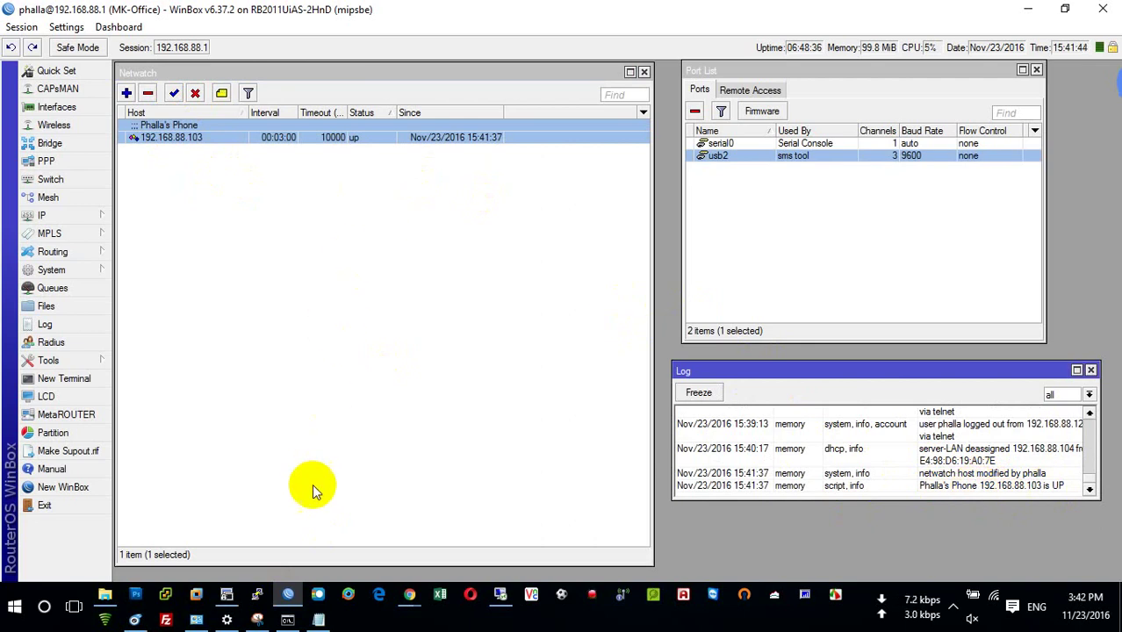
{"action": "left_click", "coordinate": [222, 621]}
{"action": "left_click", "coordinate": [134, 622]}
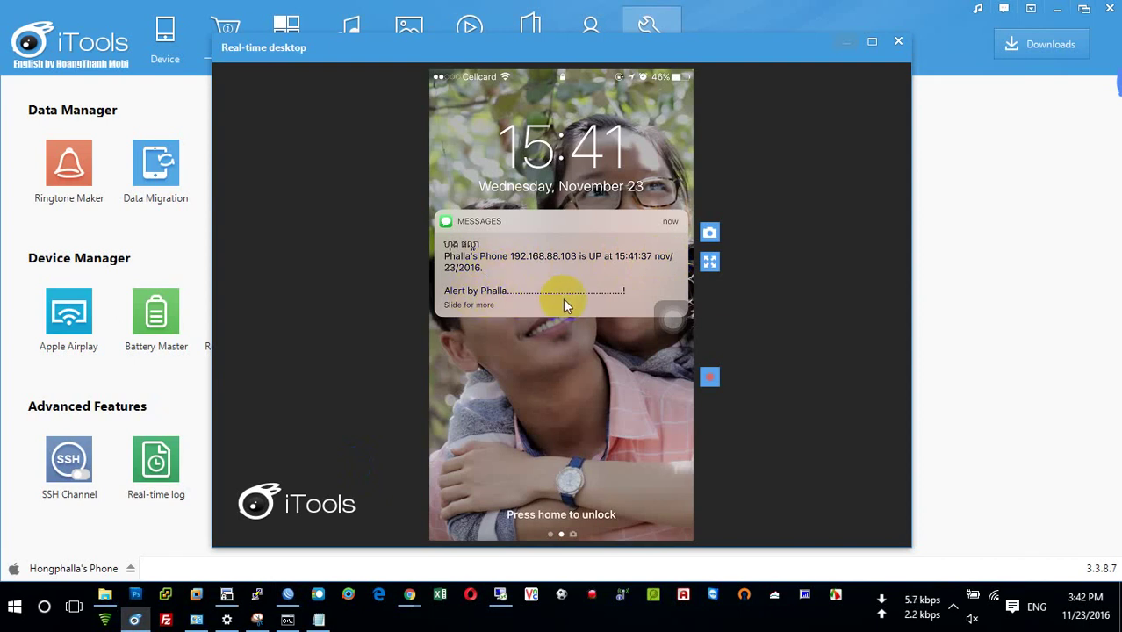
- Write the note "Now I will disconnect my phone from wifi. then it will sent down sms to me also" in the Run box and dismiss it
{"action": "key", "text": "super+r"}
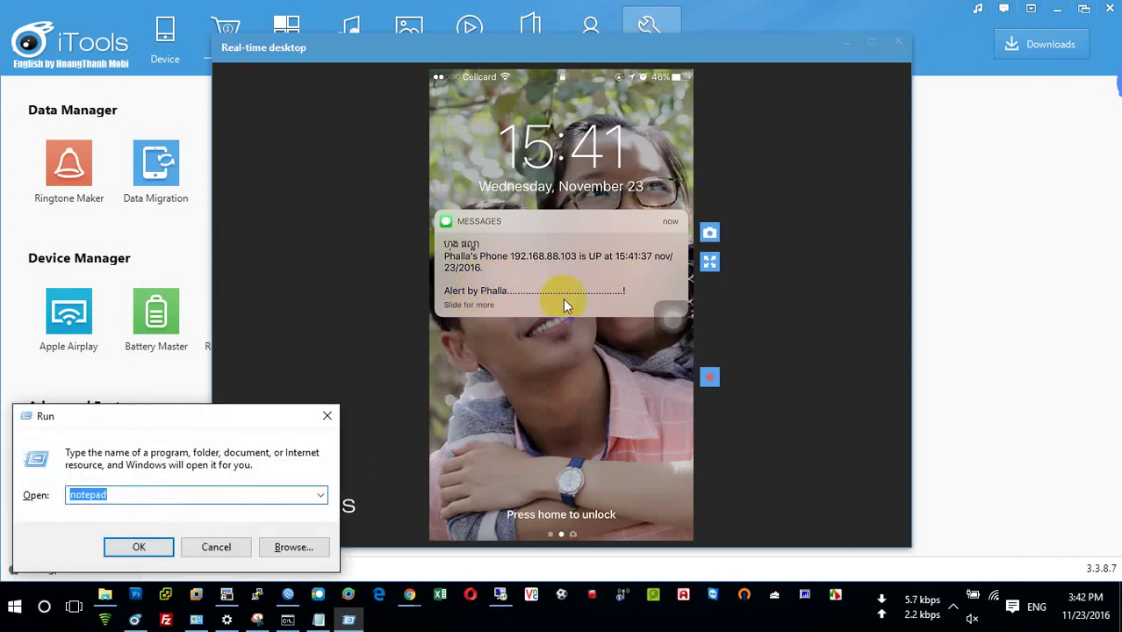
{"action": "type", "text": "Now I w"}
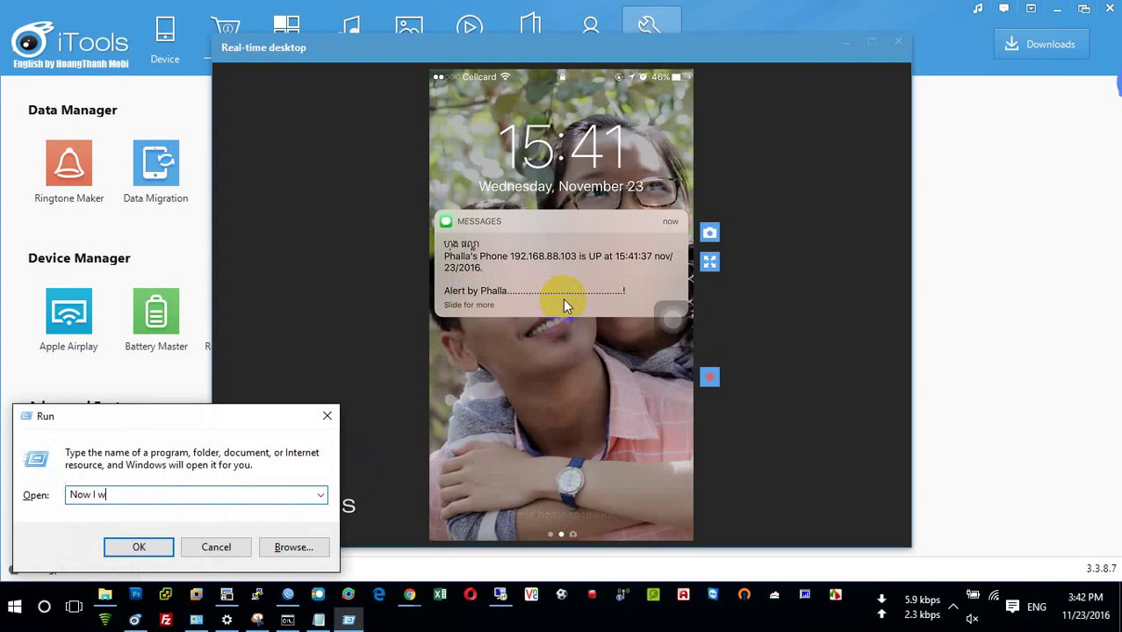
{"action": "type", "text": "ill di"}
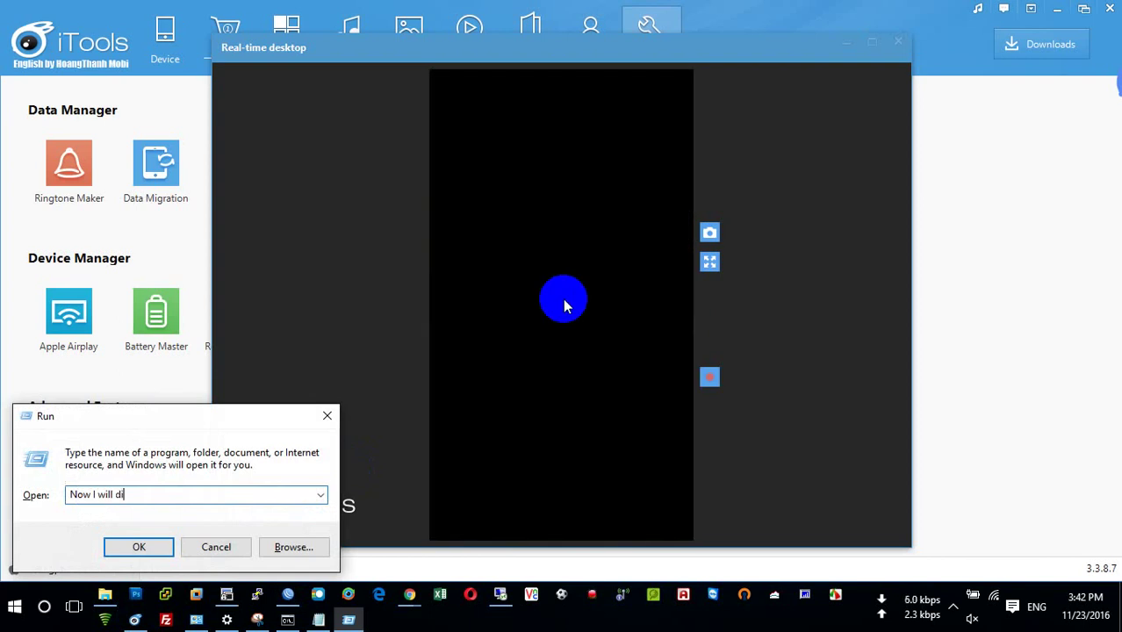
{"action": "type", "text": "sconnect my phone from"}
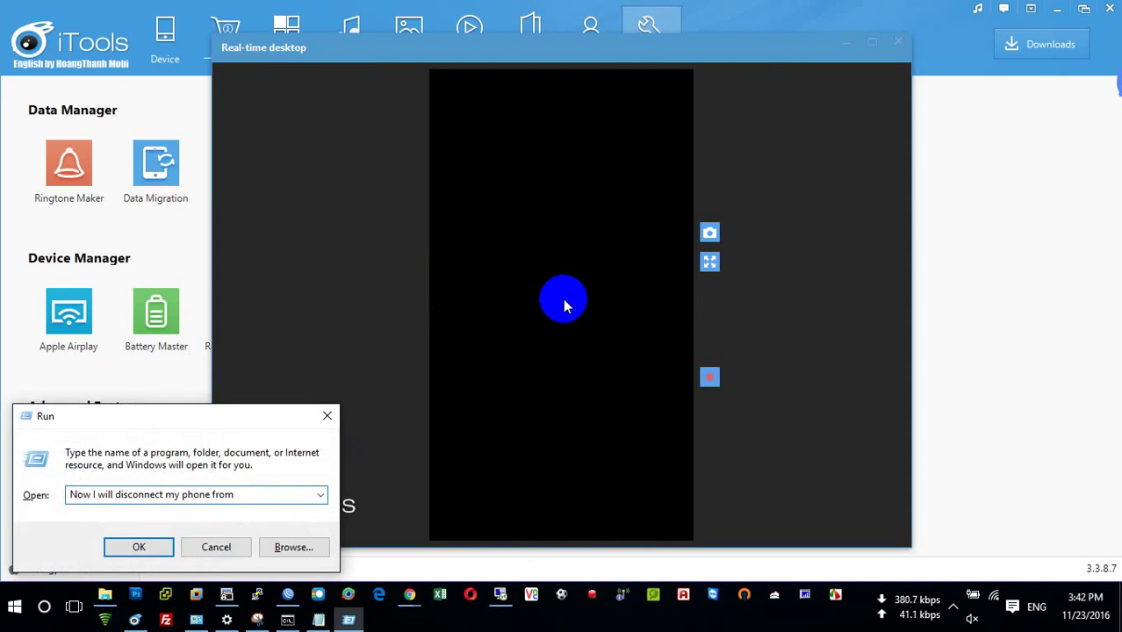
{"action": "type", "text": " wifi. then it will"}
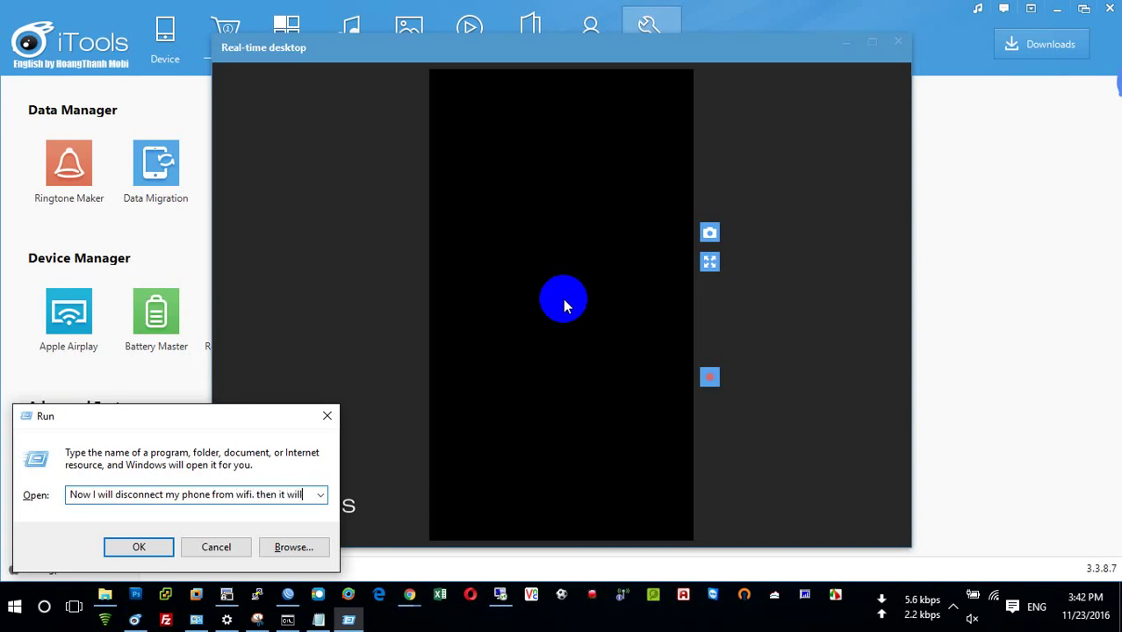
{"action": "type", "text": " sent"}
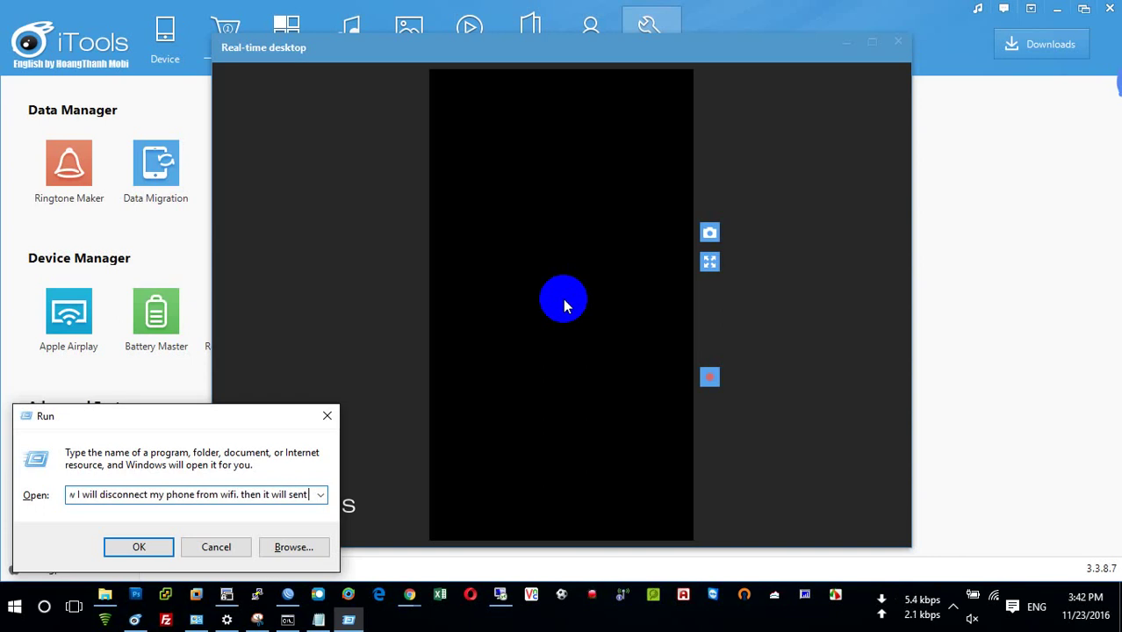
{"action": "type", "text": " down"}
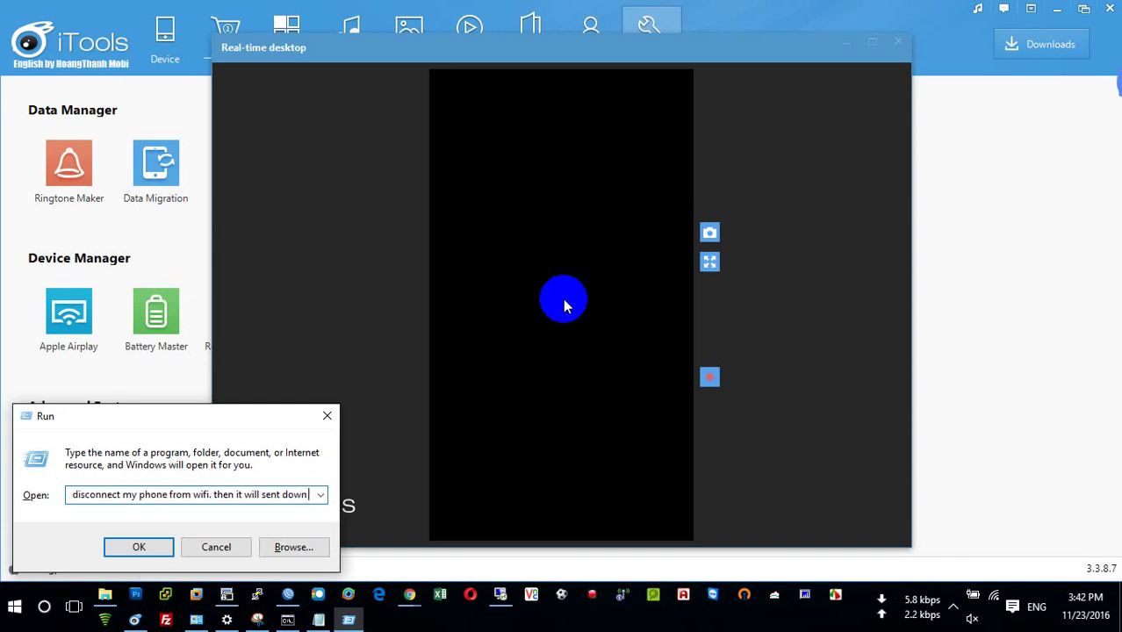
{"action": "type", "text": " sms to"}
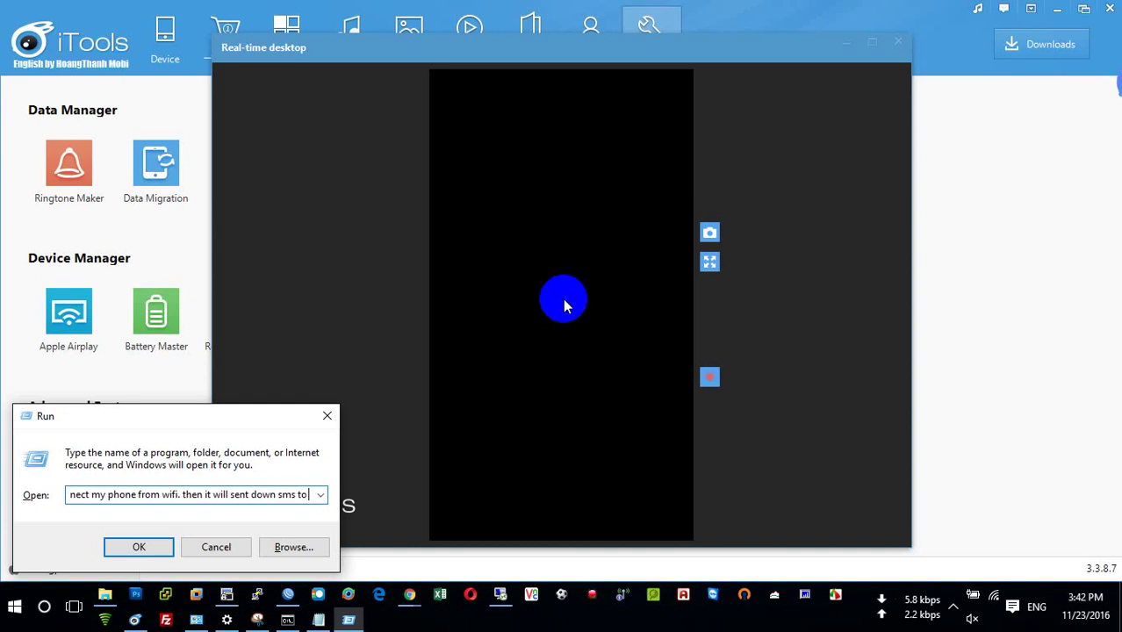
{"action": "type", "text": " me also"}
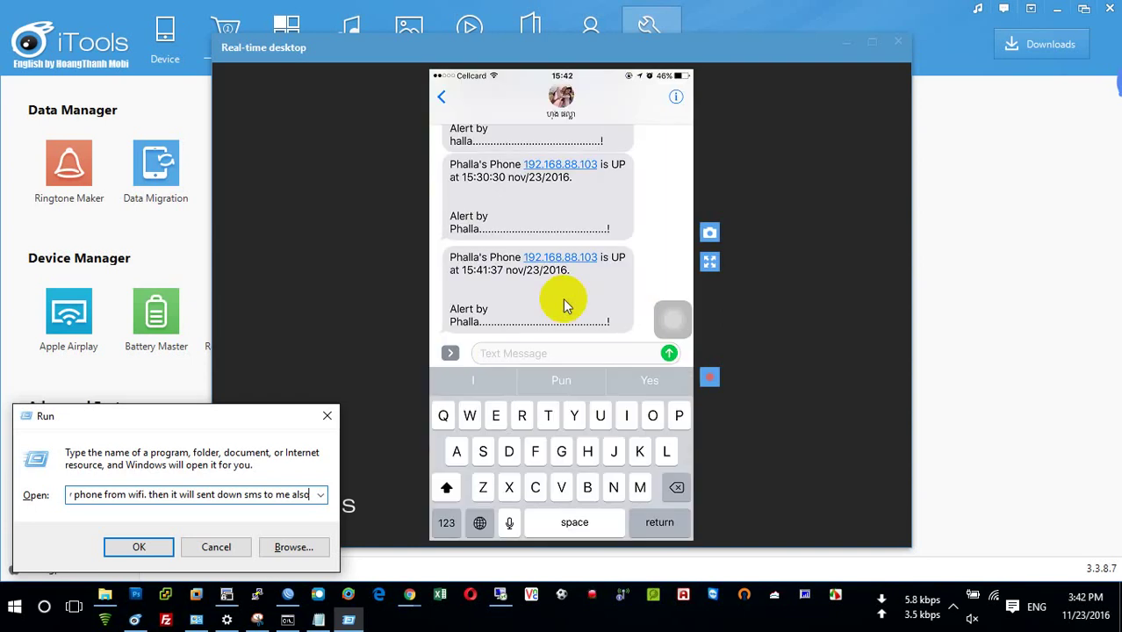
{"action": "left_click", "coordinate": [564, 305]}
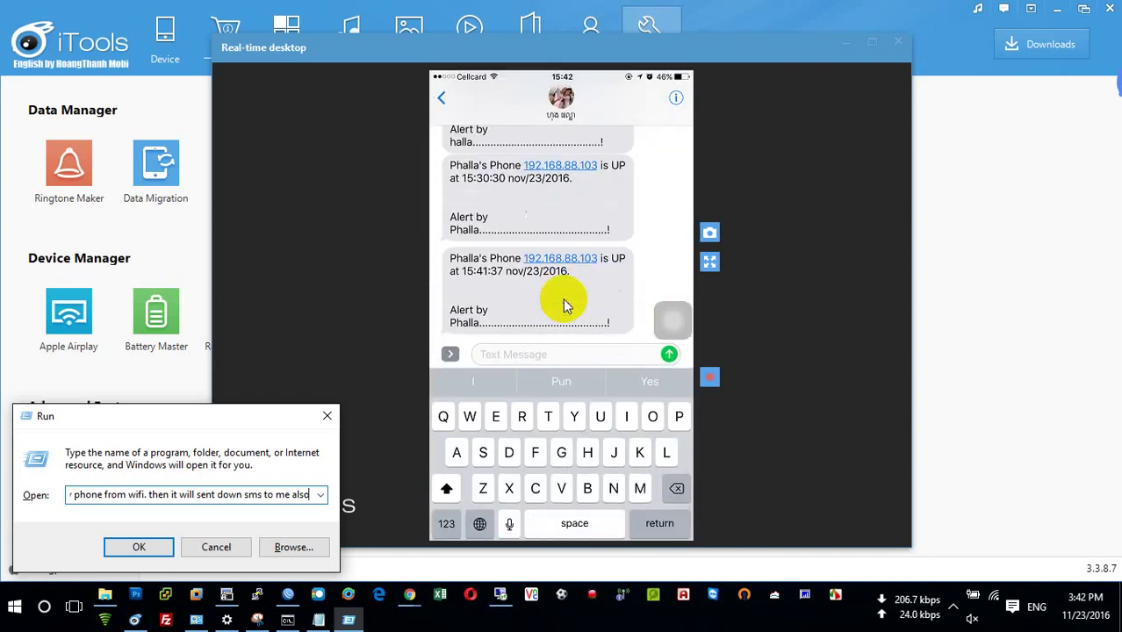
{"action": "right_click", "coordinate": [564, 304]}
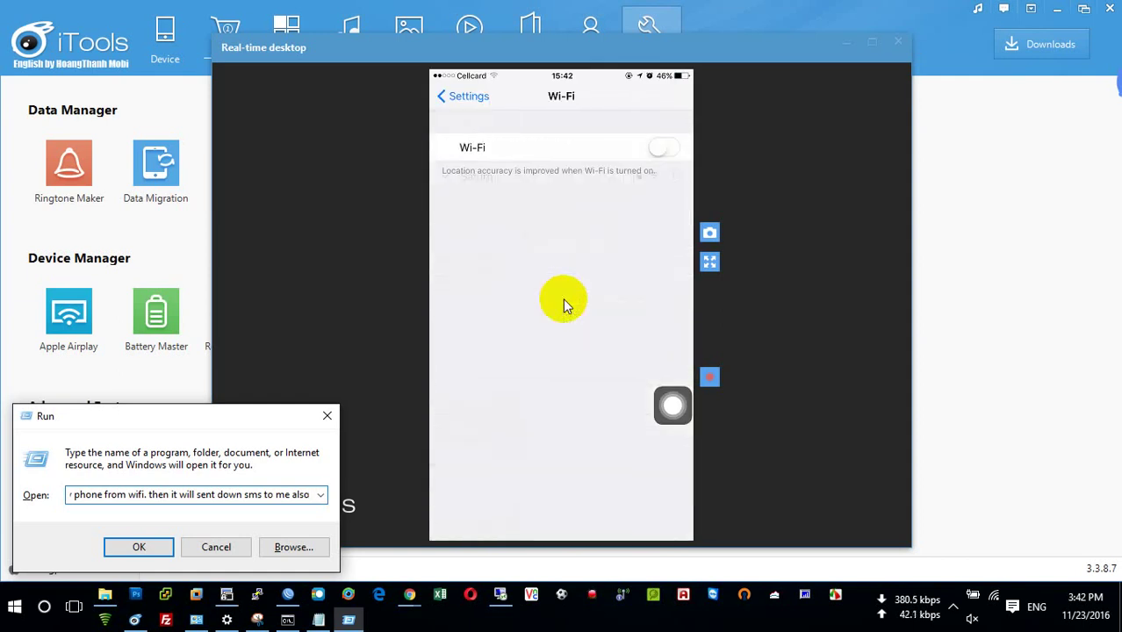
{"action": "left_click", "coordinate": [326, 415]}
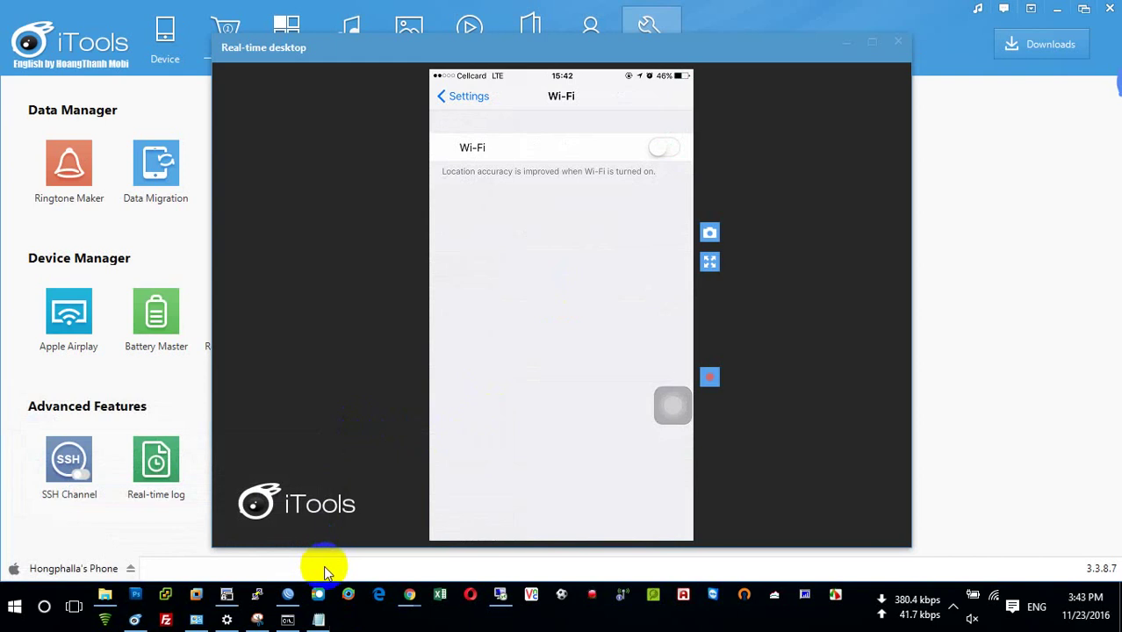
- Switch to WinBox, clear the Facebook notification, and open the Host settings of the 192.168.88.103 Netwatch entry
{"action": "left_click", "coordinate": [289, 594]}
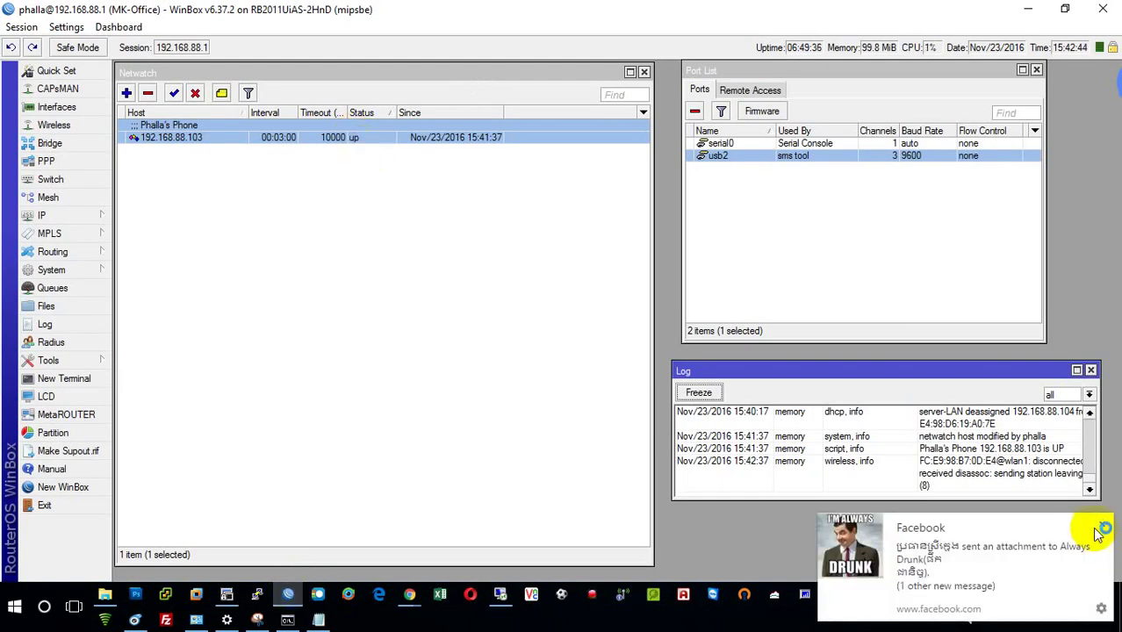
{"action": "left_click", "coordinate": [1097, 531]}
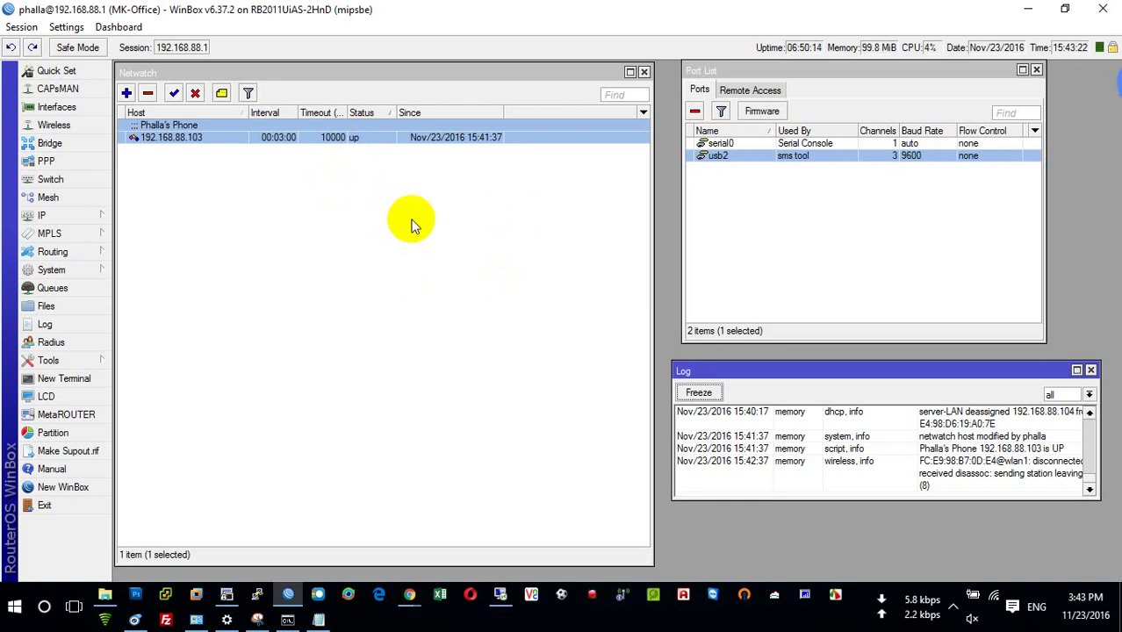
{"action": "double_click", "coordinate": [282, 139]}
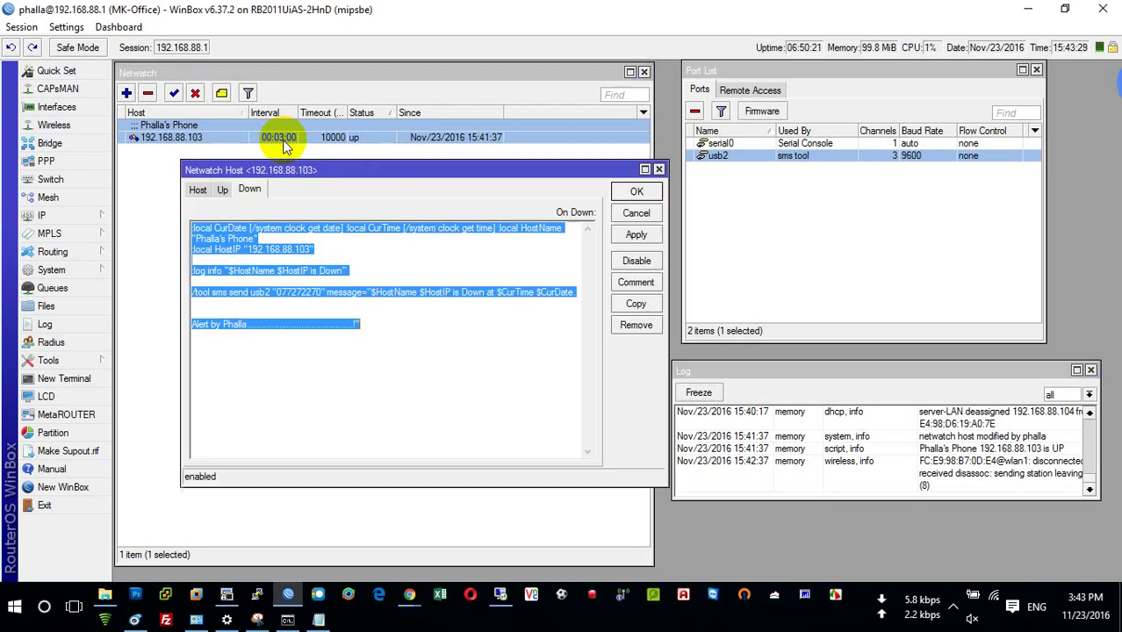
{"action": "left_click", "coordinate": [197, 189]}
- Write the note "We can change interval" in the Run box and dismiss it
{"action": "key", "text": "super+r"}
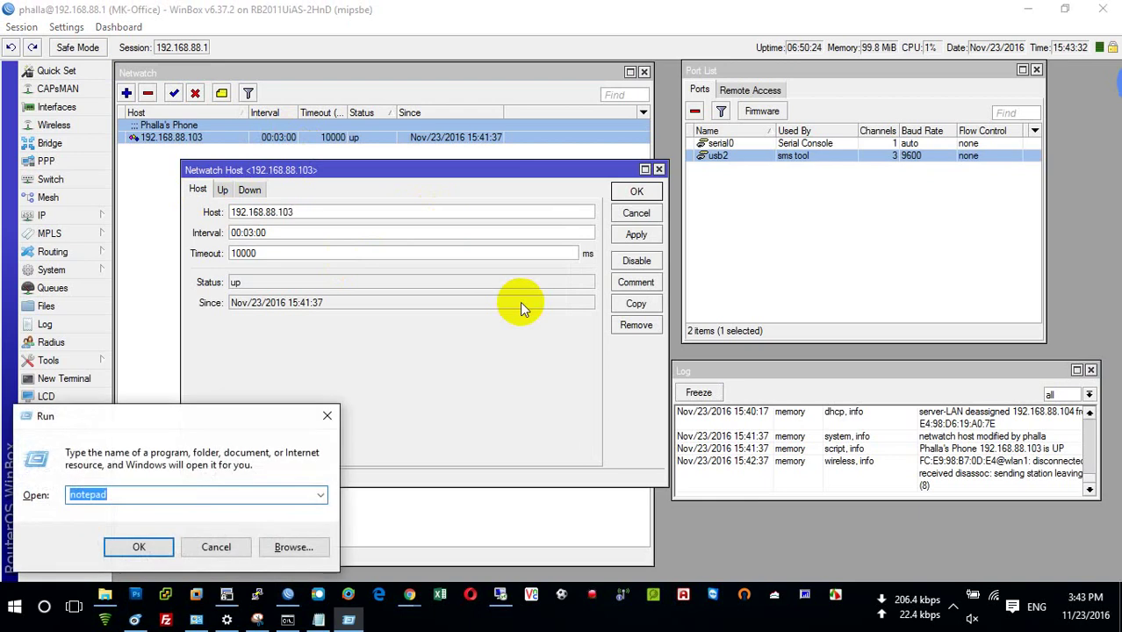
{"action": "type", "text": "We can change i"}
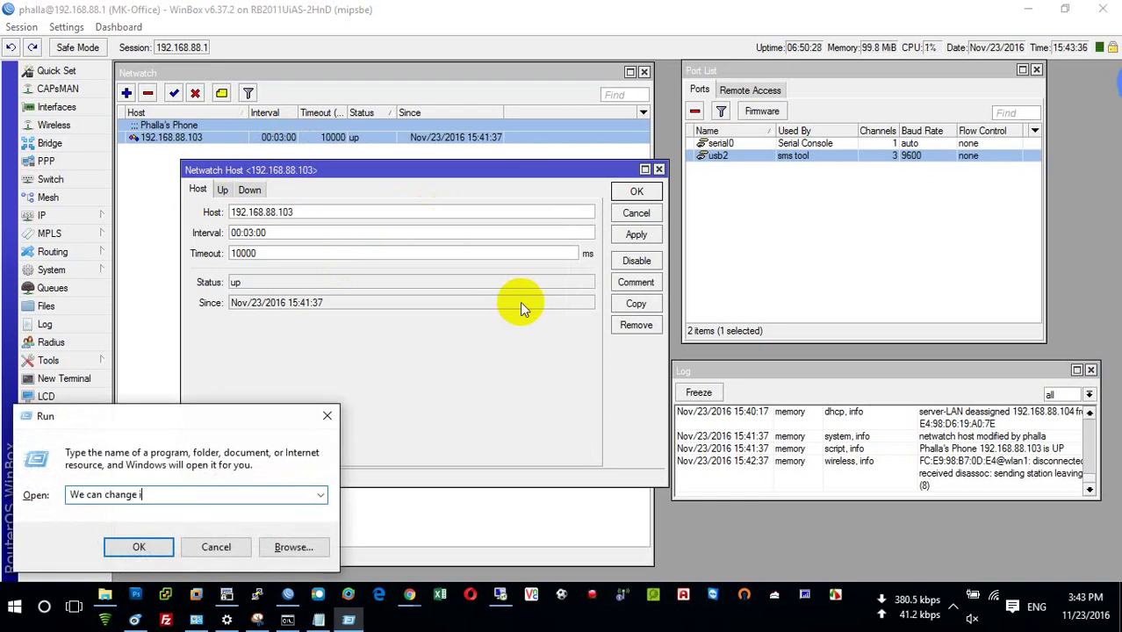
{"action": "type", "text": "nterval"}
{"action": "left_click", "coordinate": [329, 417]}
- Set the Netwatch host's interval to 00:00:30 and save the entry
{"action": "left_click", "coordinate": [250, 232]}
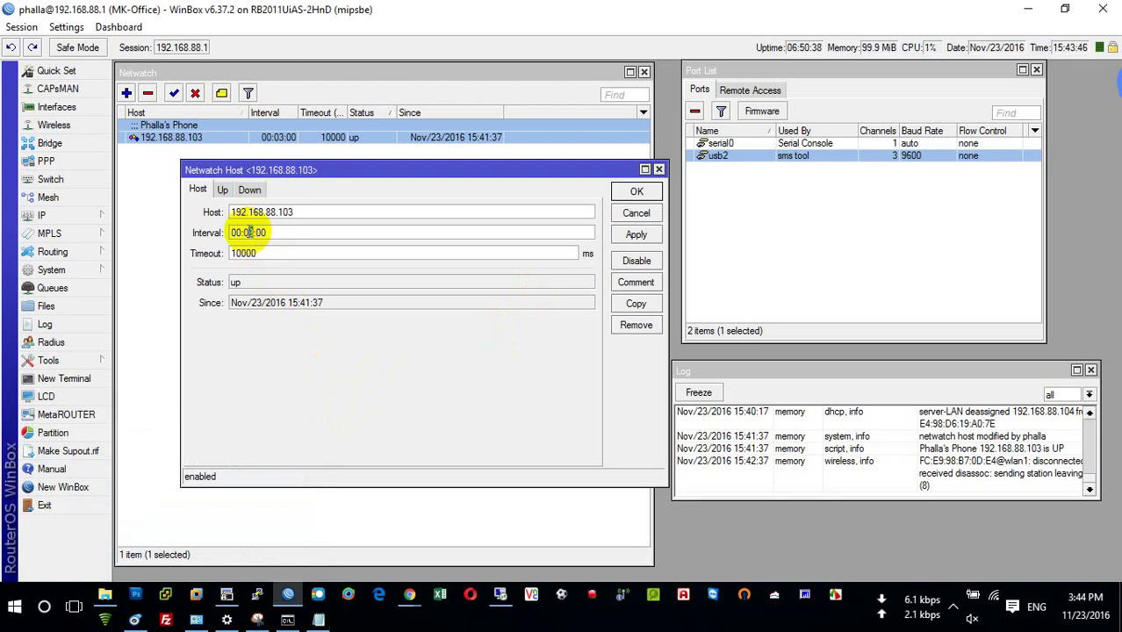
{"action": "key", "text": "BackSpace"}
{"action": "type", "text": "1"}
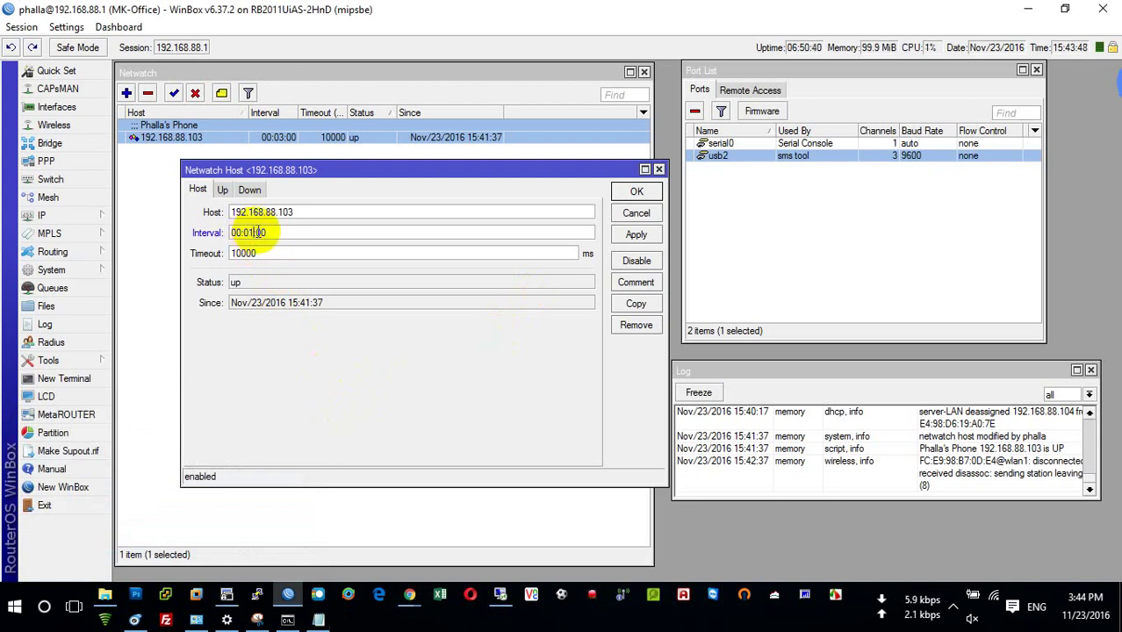
{"action": "left_click", "coordinate": [254, 230]}
{"action": "key", "text": "BackSpace"}
{"action": "type", "text": "0"}
{"action": "key", "text": "Right"}
{"action": "type", "text": "3"}
{"action": "key", "text": "Delete"}
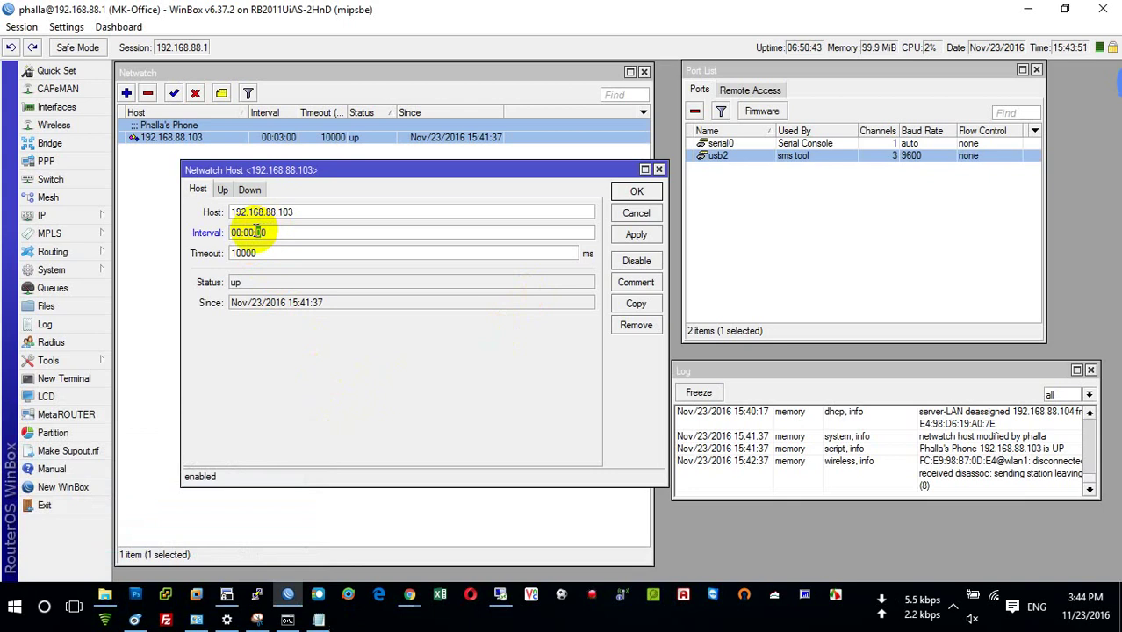
{"action": "left_click", "coordinate": [638, 194]}
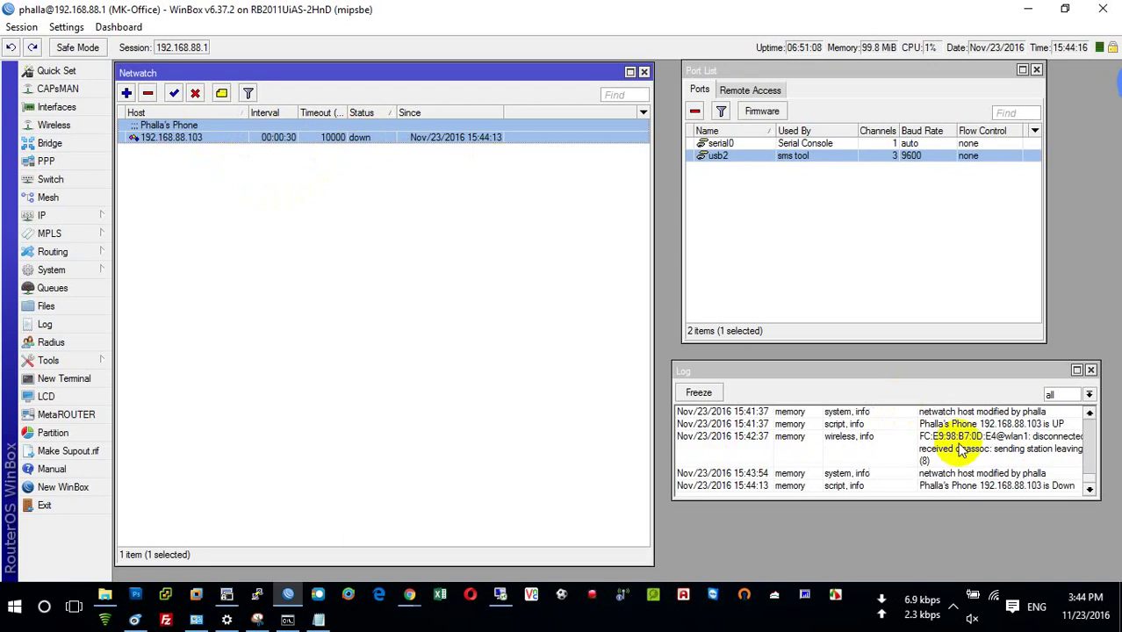
- Write the note "let check on my phone" in the Run box and check the mirrored phone in iTools for the down SMS
{"action": "left_click", "coordinate": [1069, 489]}
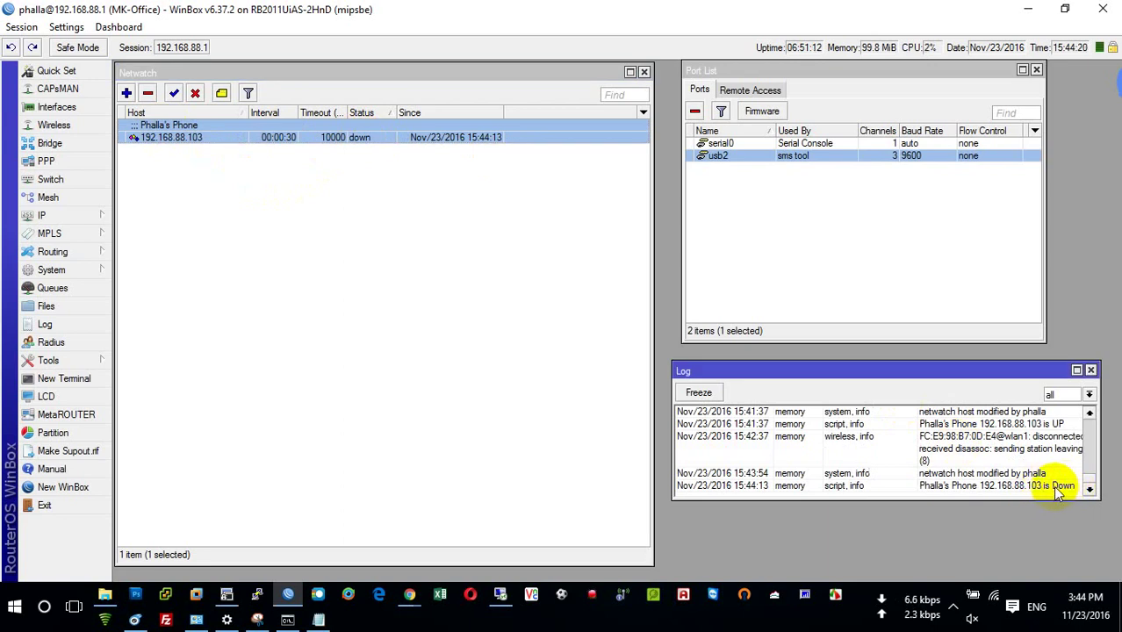
{"action": "key", "text": "super+r"}
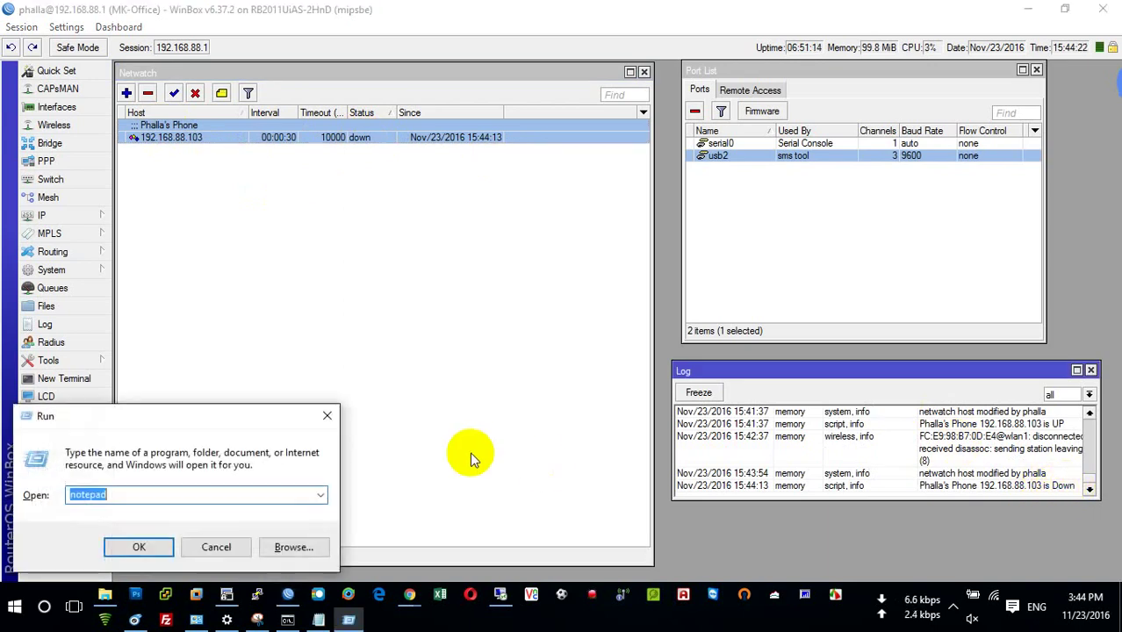
{"action": "type", "text": "let check on"}
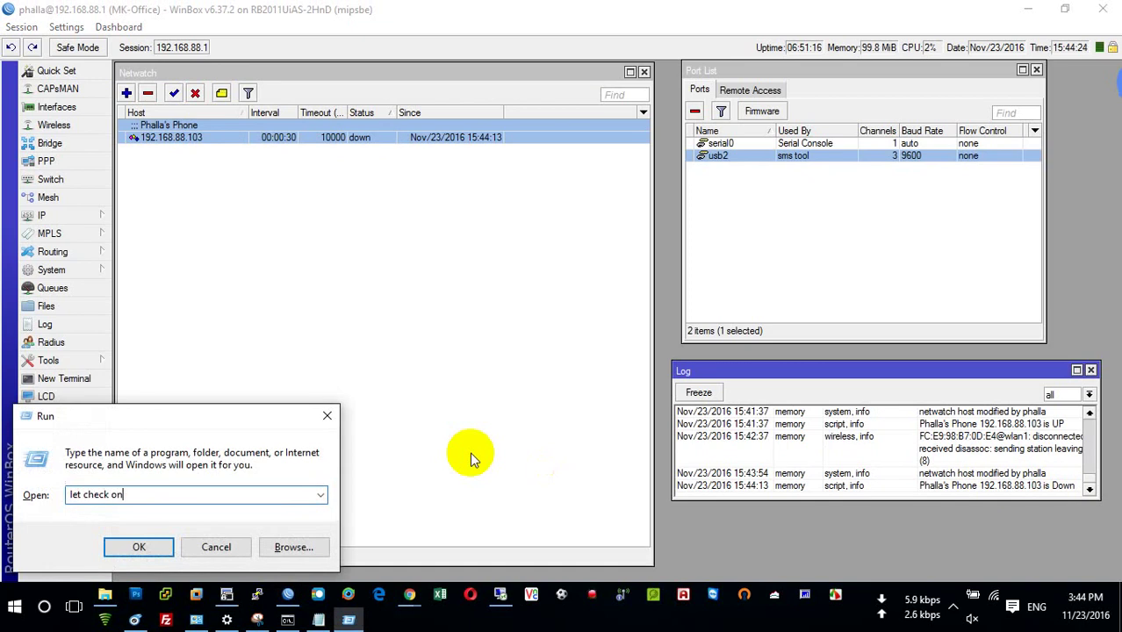
{"action": "type", "text": " my phone"}
{"action": "left_click", "coordinate": [134, 620]}
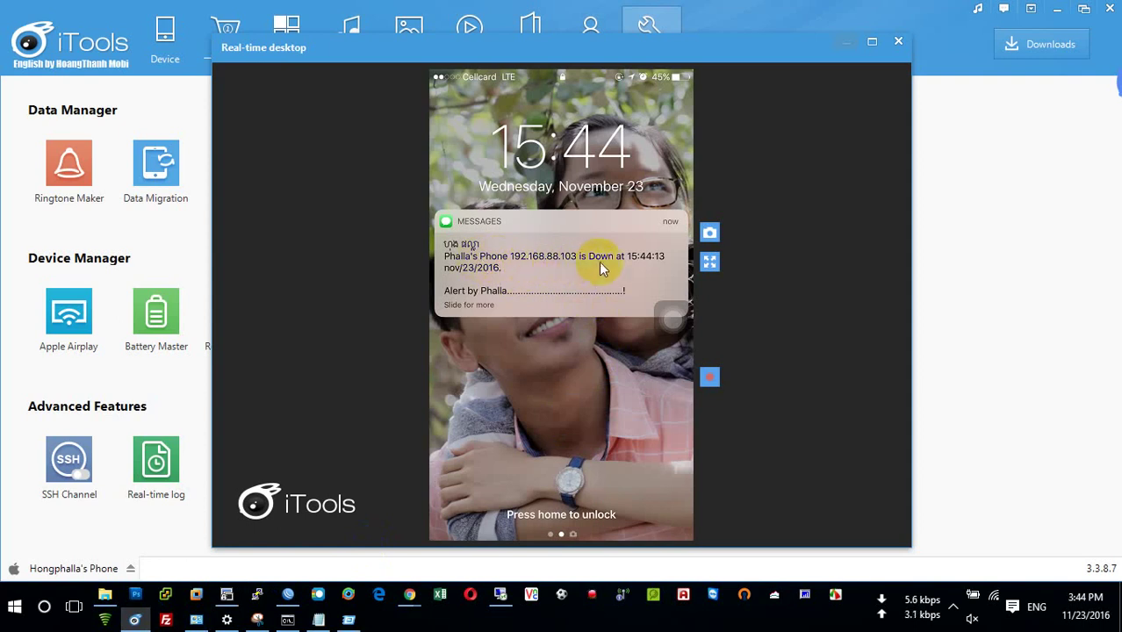
{"action": "left_click", "coordinate": [518, 286]}
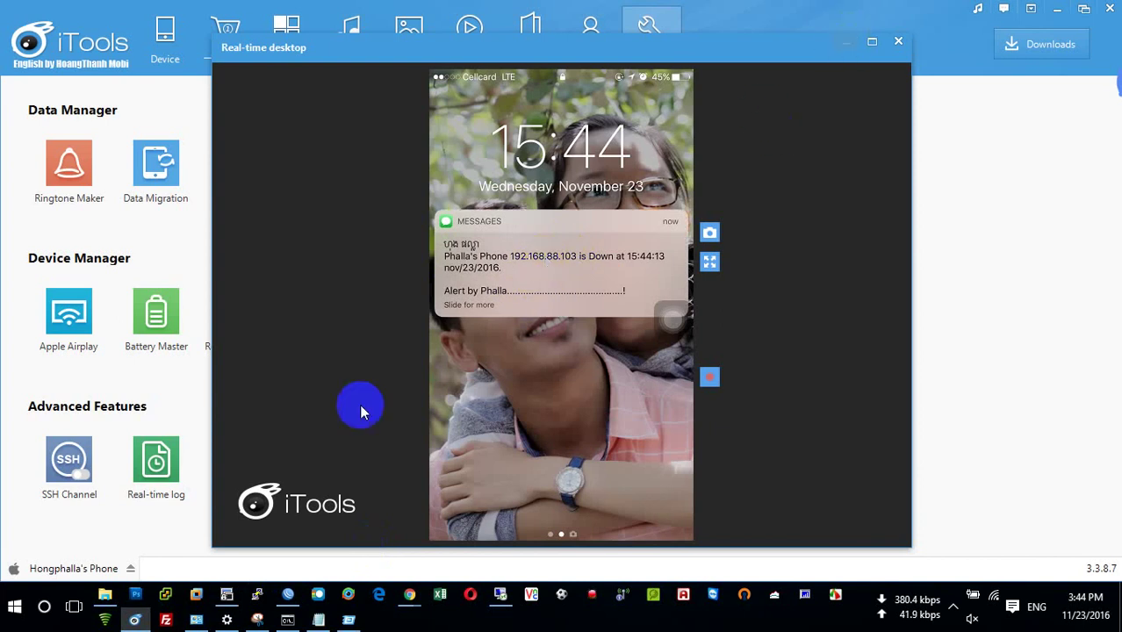
- Write the note "now i connect my phone to wifi again" in the Run box and dismiss it after checking the mirrored phone
{"action": "left_click", "coordinate": [348, 620]}
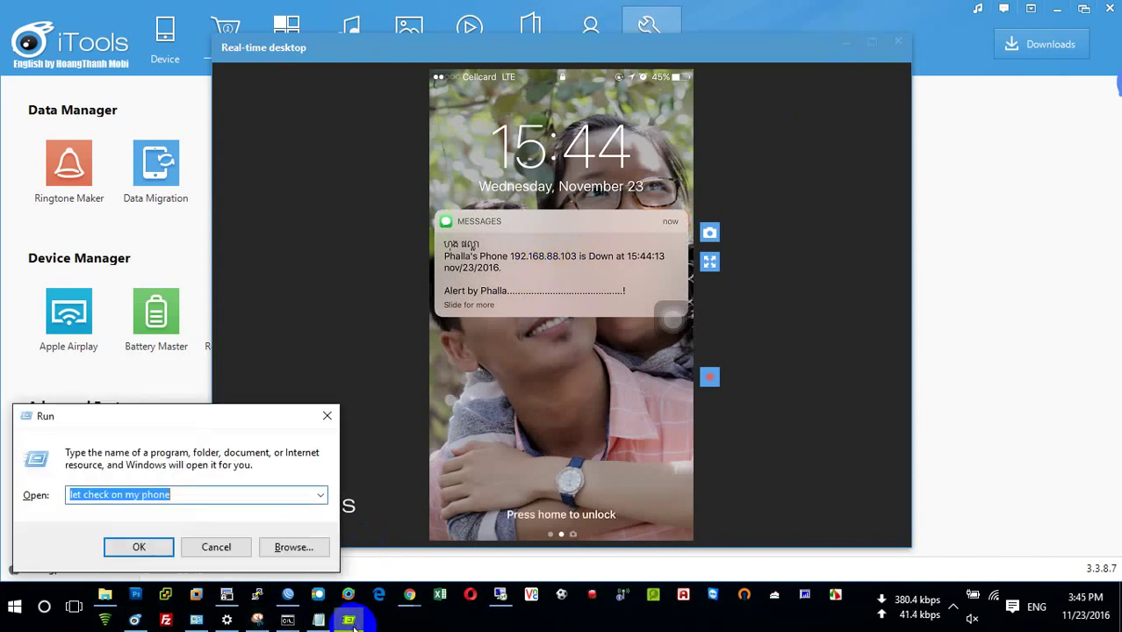
{"action": "type", "text": "now i"}
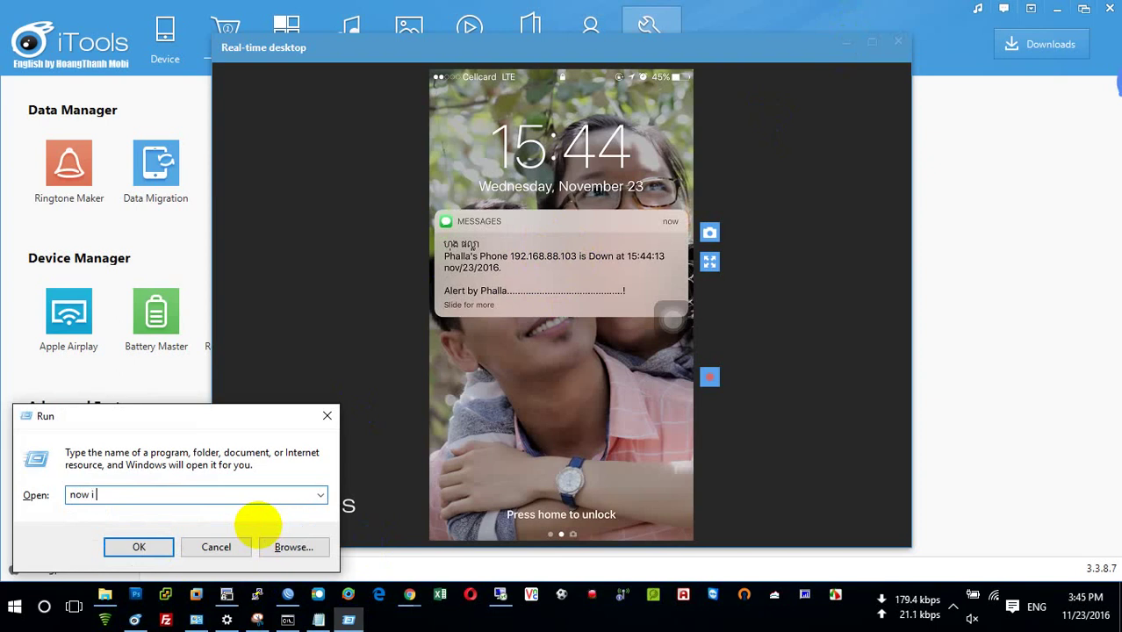
{"action": "type", "text": " connect my "}
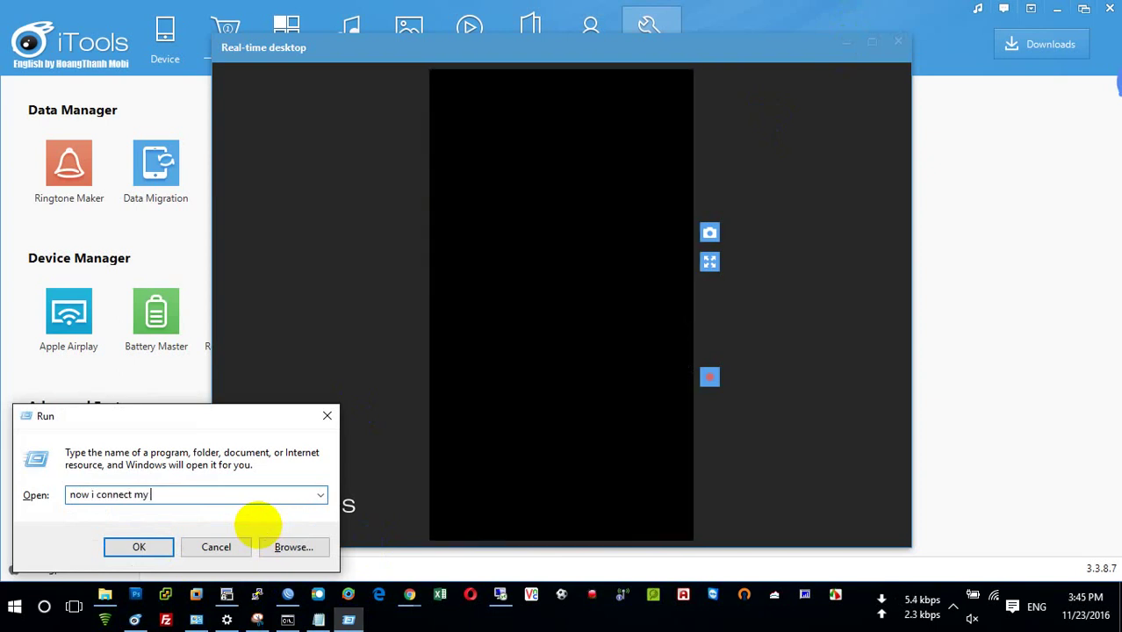
{"action": "type", "text": "phone to wifi again"}
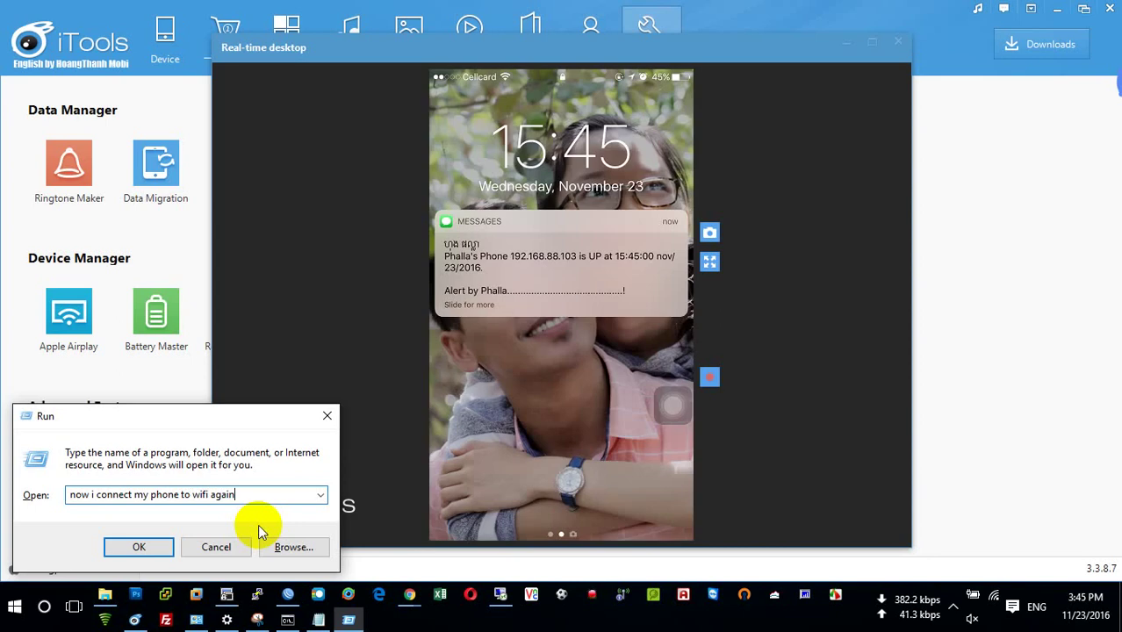
{"action": "left_click", "coordinate": [323, 416]}
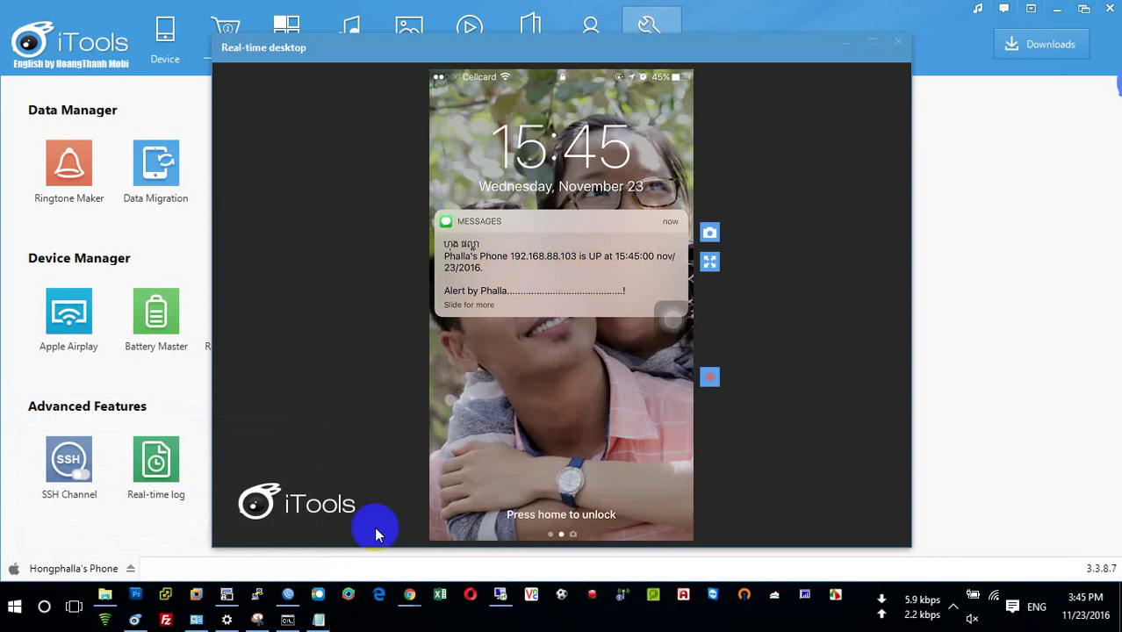
- Switch to WinBox and highlight the whole Up script of the 192.168.88.103 Netwatch entry for review
{"action": "left_click", "coordinate": [288, 595]}
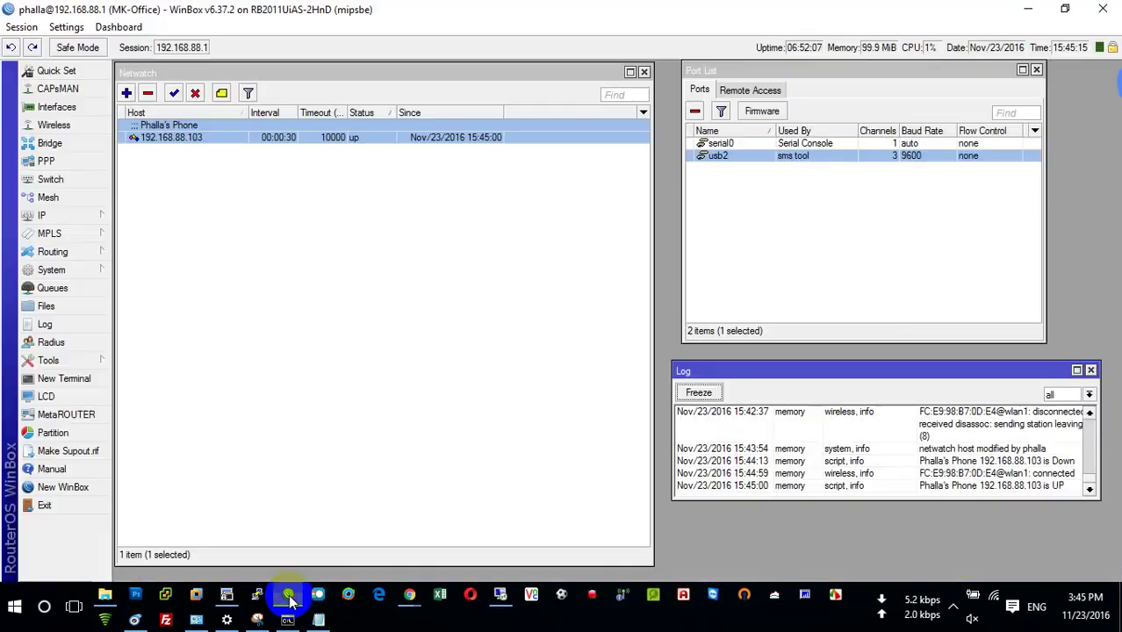
{"action": "double_click", "coordinate": [371, 145]}
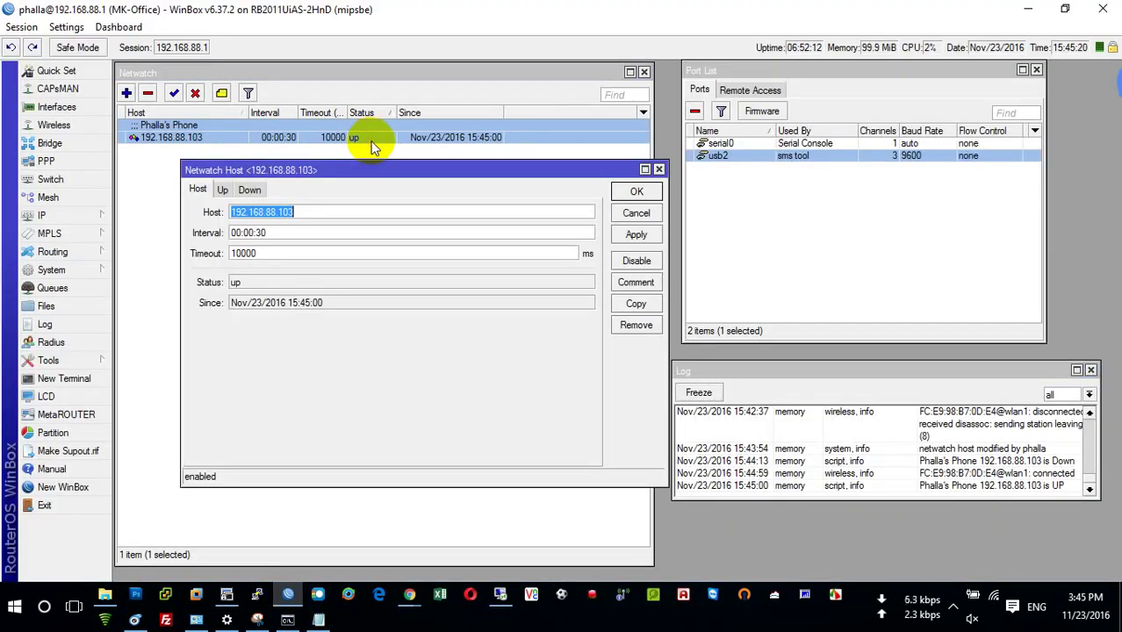
{"action": "left_click", "coordinate": [221, 192]}
{"action": "left_click", "coordinate": [420, 343]}
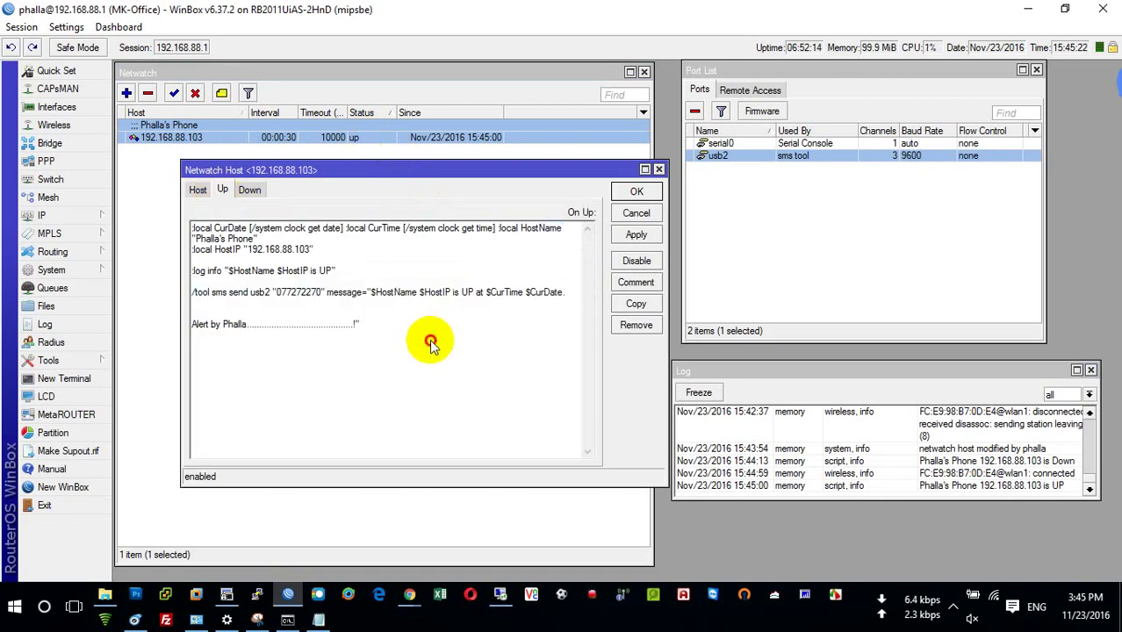
{"action": "left_click_drag", "start_coordinate": [431, 343], "coordinate": [191, 230]}
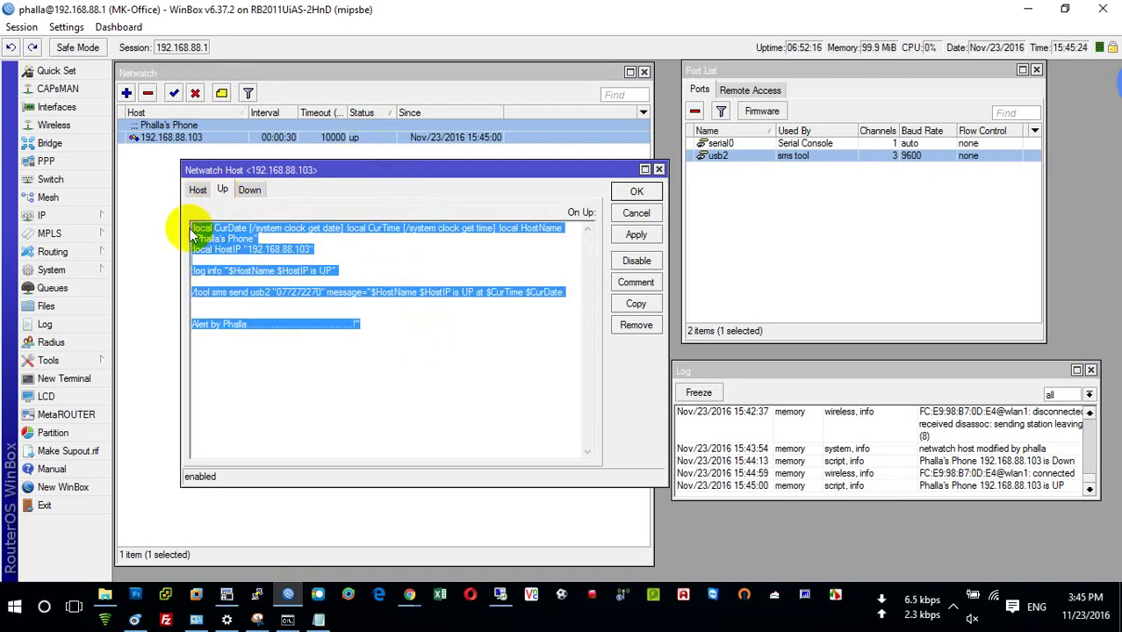
- Insert four blank lines above the first line of the Netwatch entry's Up script
{"action": "left_click", "coordinate": [199, 240]}
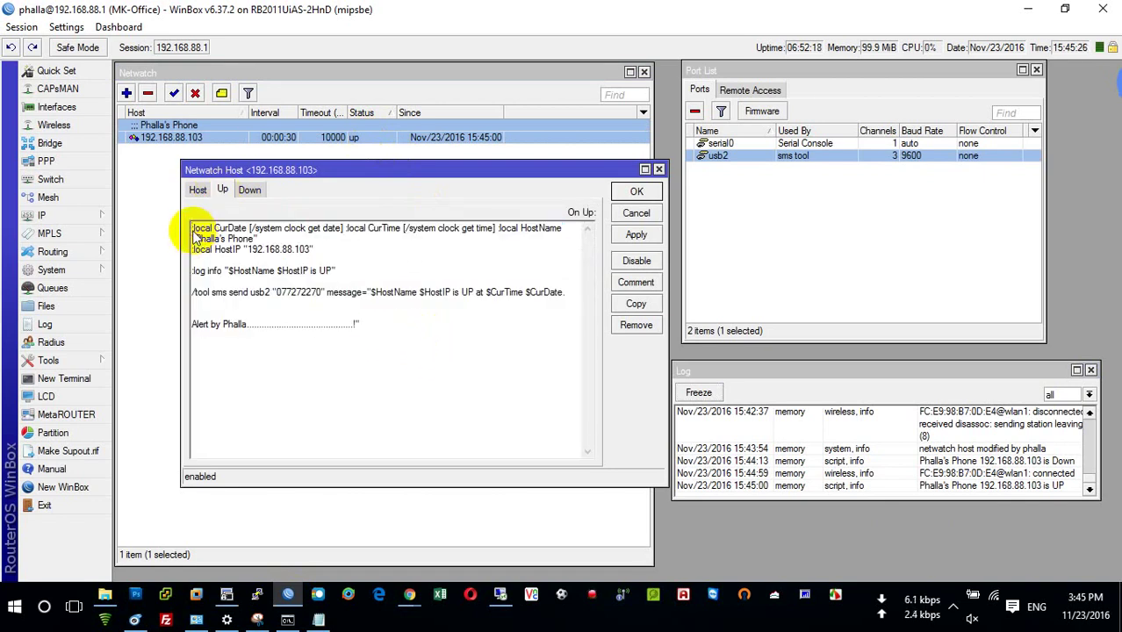
{"action": "key", "text": "Return"}
{"action": "key", "text": "Return"}
{"action": "key", "text": "Return"}
{"action": "key", "text": "Return"}
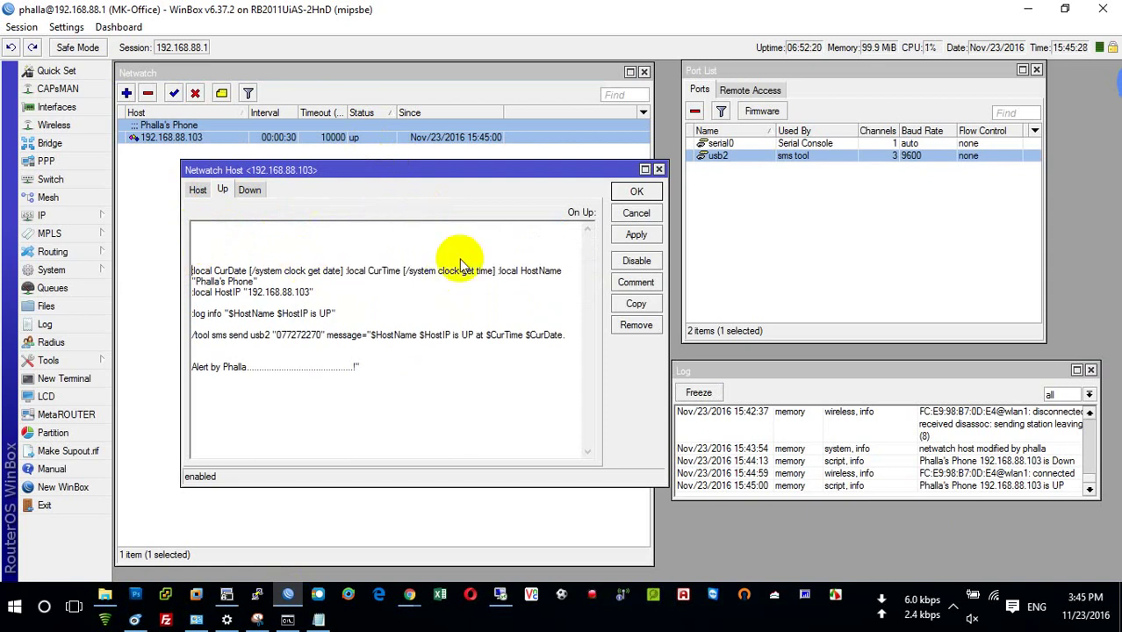
- Switch to the untitled Notepad notes and place the cursor in the text area below the third setup item
{"action": "key", "text": "super+t"}
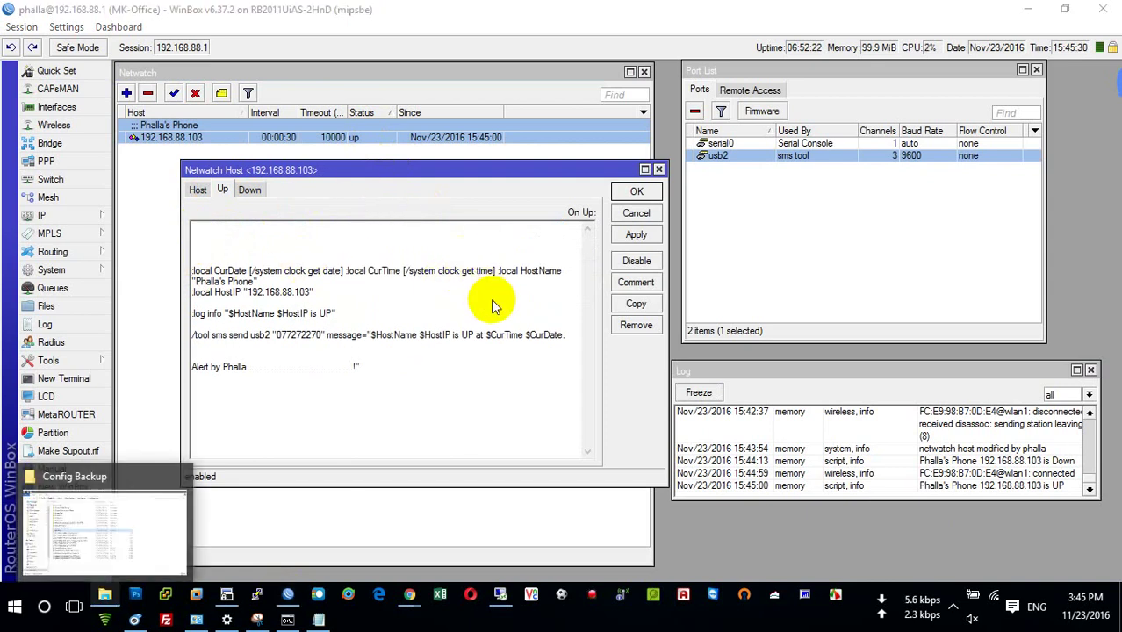
{"action": "key", "text": "super+t"}
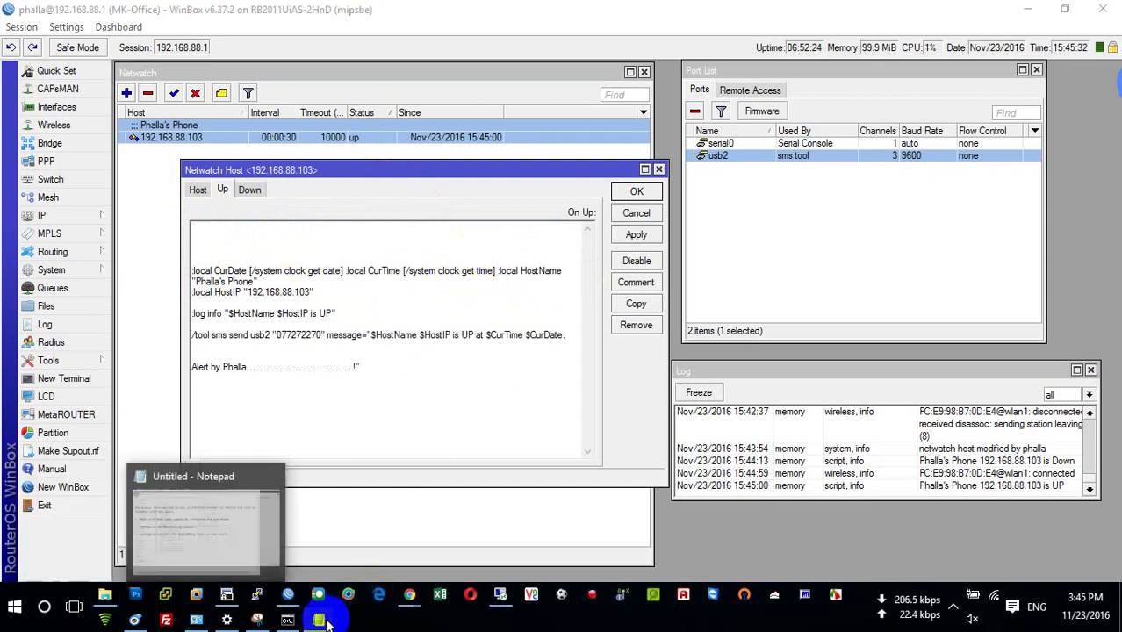
{"action": "key", "text": "Return"}
{"action": "left_click", "coordinate": [854, 303]}
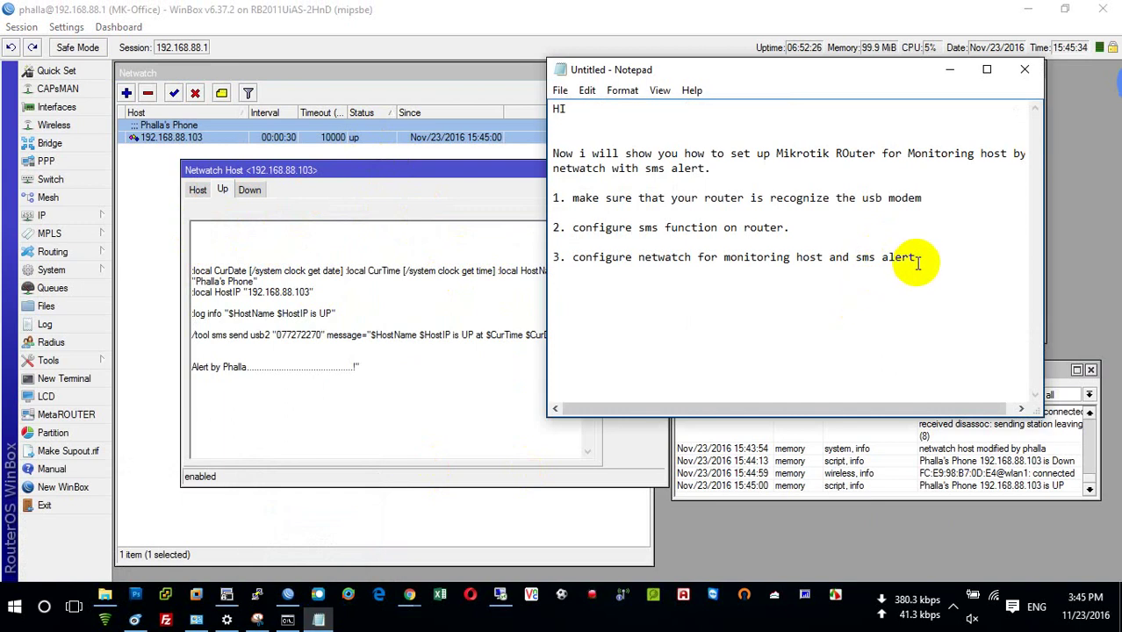